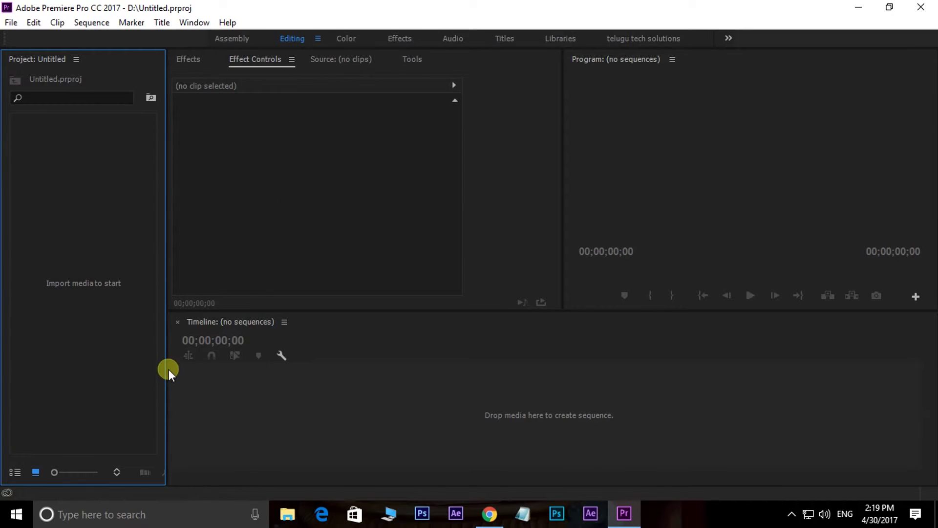
Show the Tools panel in the centre panel group in place of Effect Controls.
left_click(411, 59)
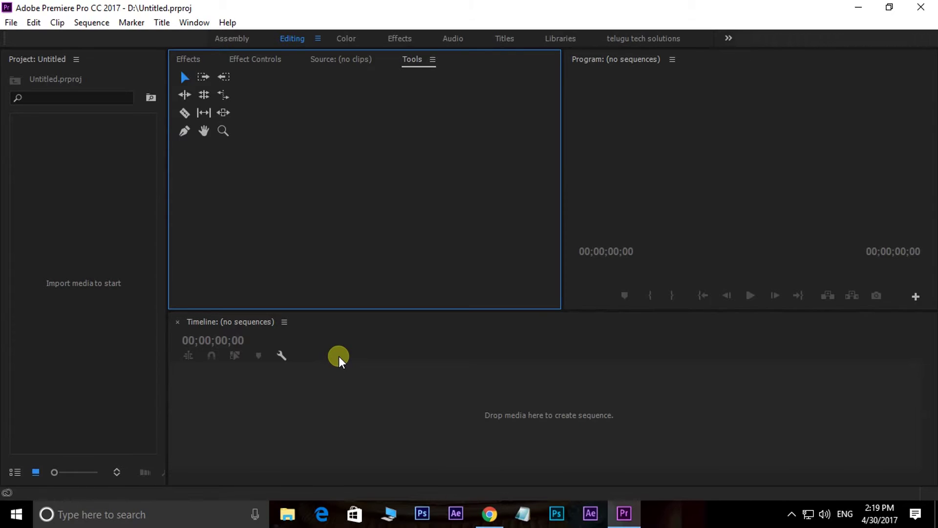
Switch to Chrome and open the Telugu Tech Solutions YouTube channel page.
left_click(489, 513)
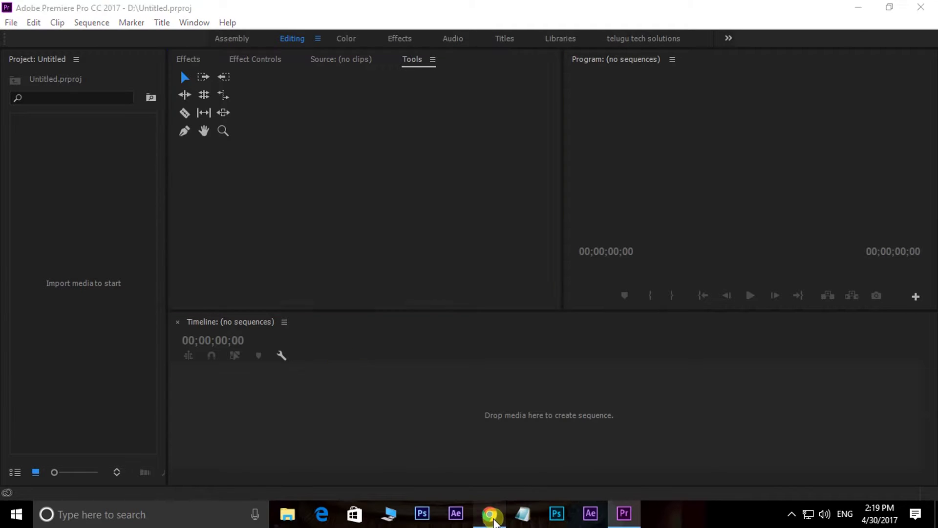
mouse_move(587, 398)
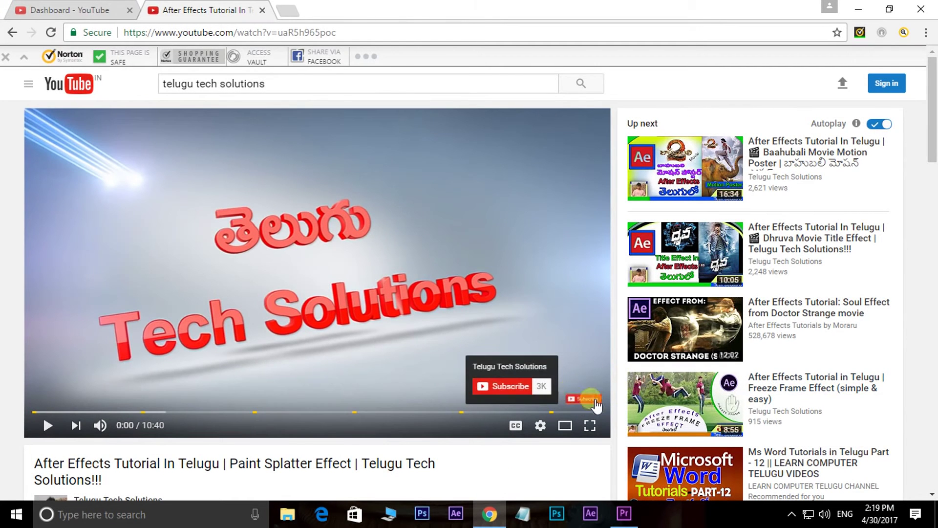
scroll(293, 379, "down", 5)
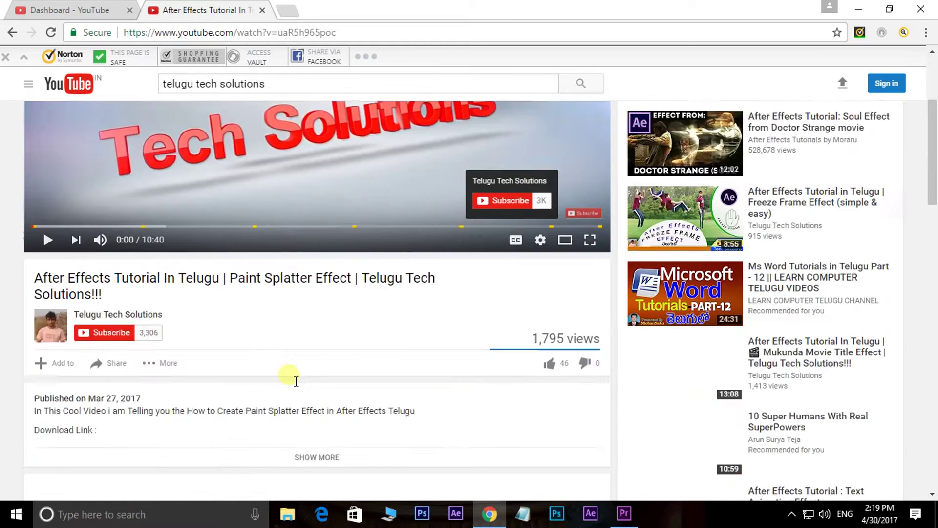
scroll(205, 349, "up", 1)
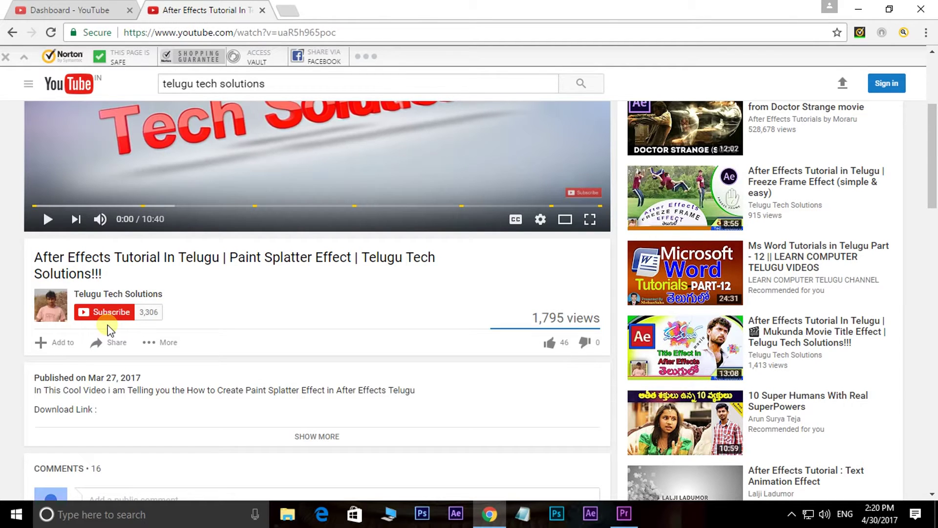
left_click(137, 297)
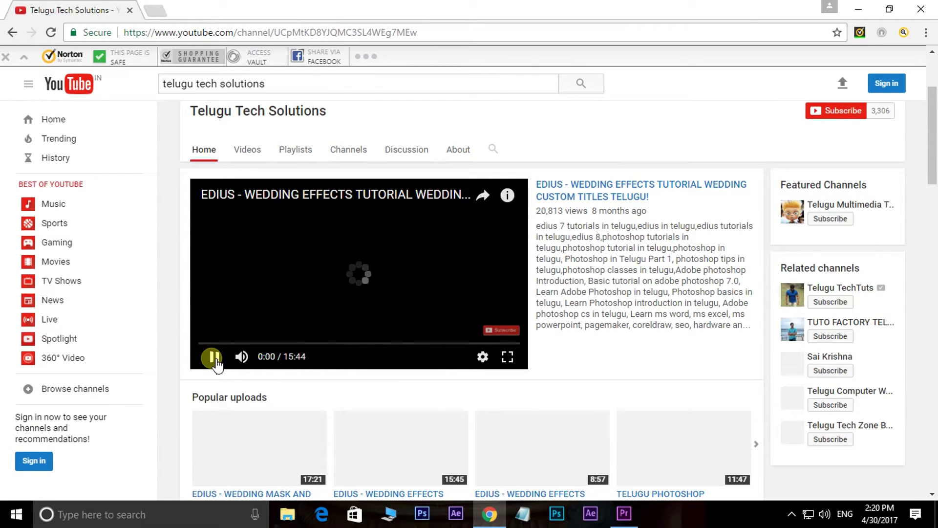
Browse the channel's uploaded videos on the Videos tab.
left_click(212, 356)
left_click(248, 150)
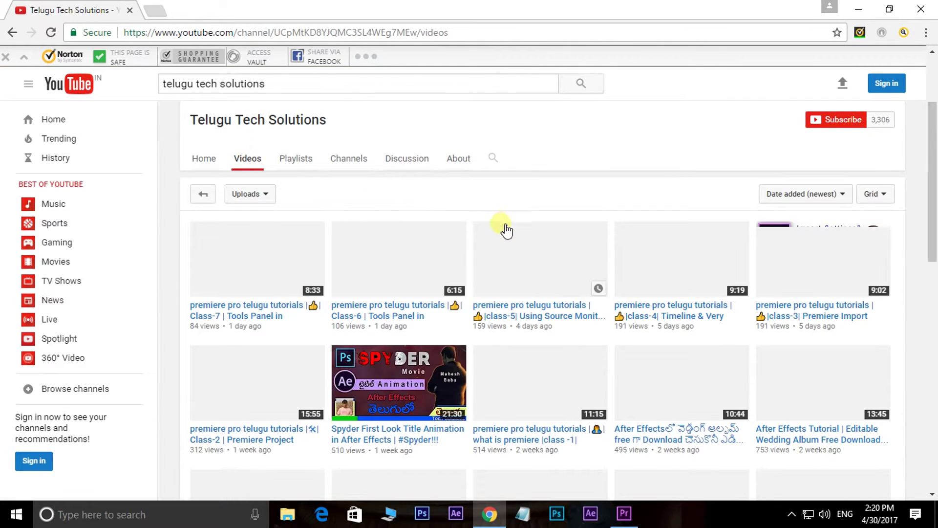
scroll(579, 263, "down", 2)
scroll(582, 274, "down", 2)
scroll(582, 288, "up", 5)
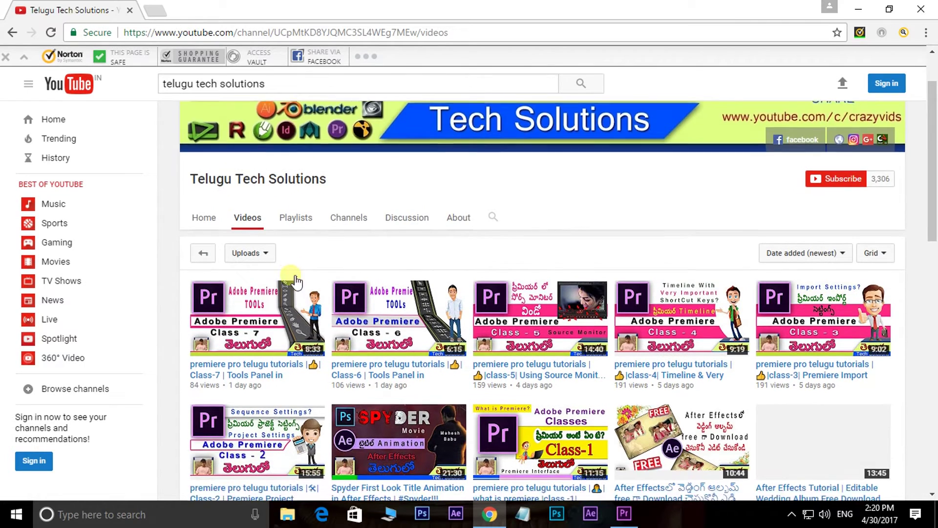
scroll(295, 281, "down", 1)
Browse the channel's Playlists tab, then return to Premiere Pro.
left_click(302, 161)
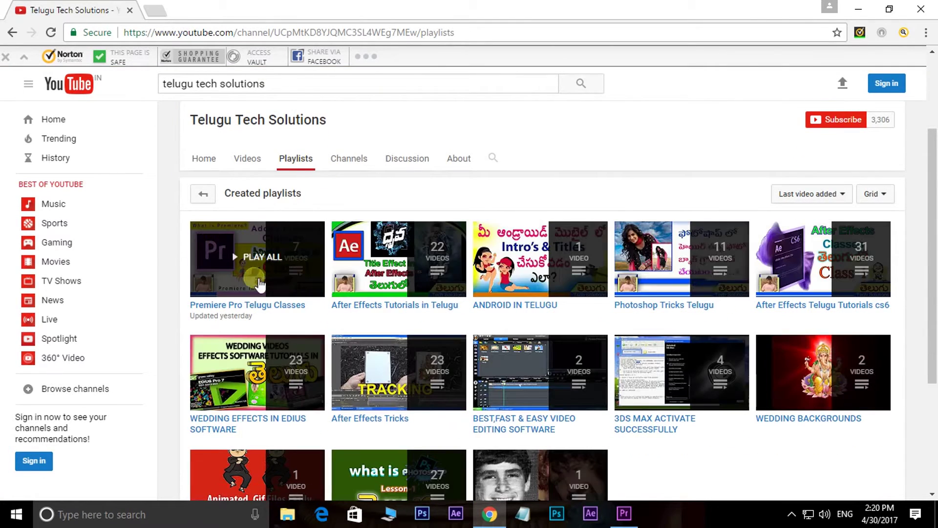
scroll(255, 272, "down", 1)
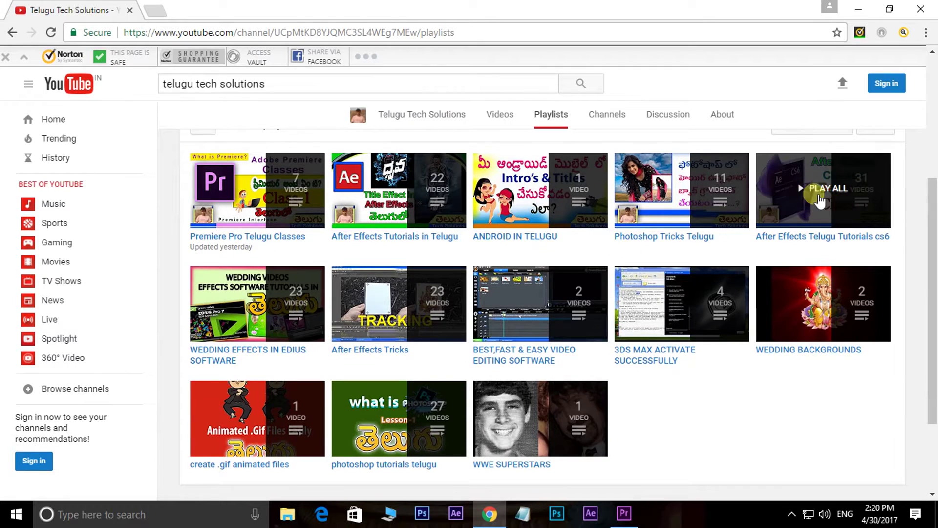
scroll(821, 201, "up", 1)
scroll(821, 201, "down", 1)
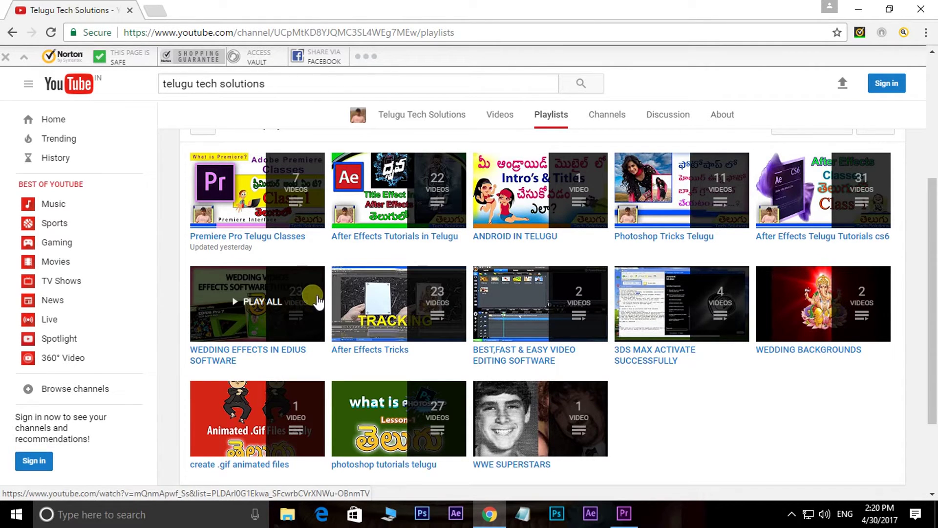
scroll(812, 144, "up", 4)
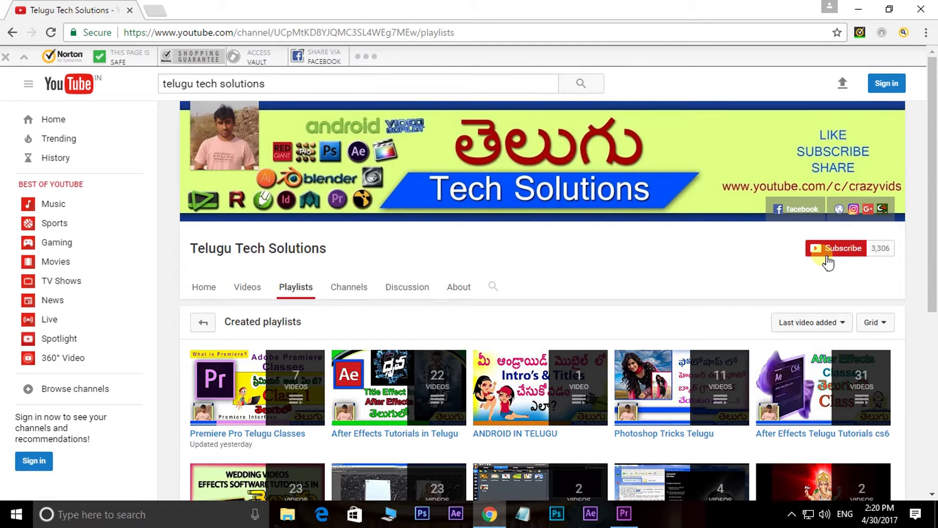
left_click(624, 514)
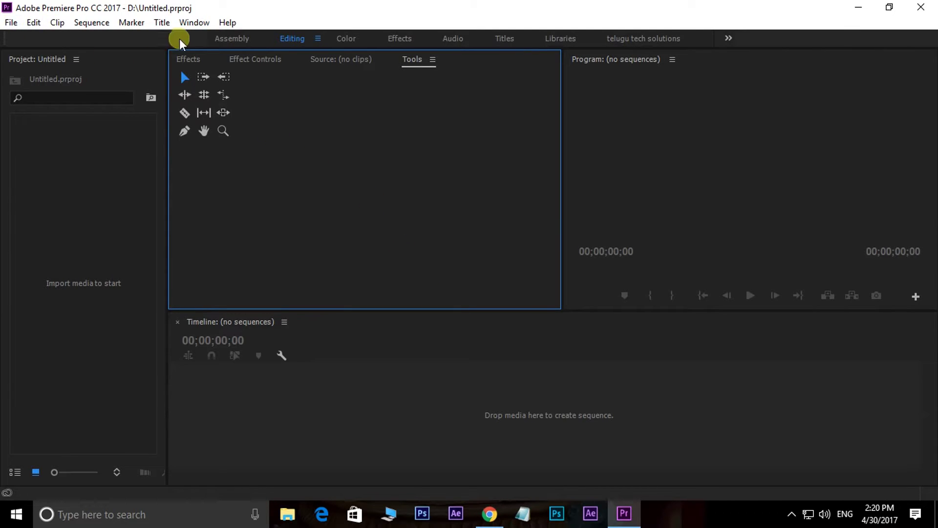
left_click(161, 23)
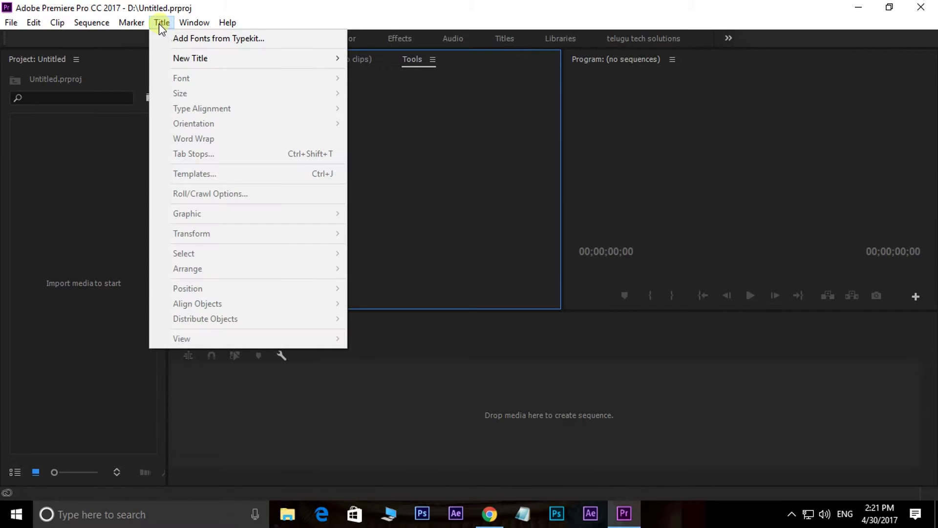
mouse_move(218, 58)
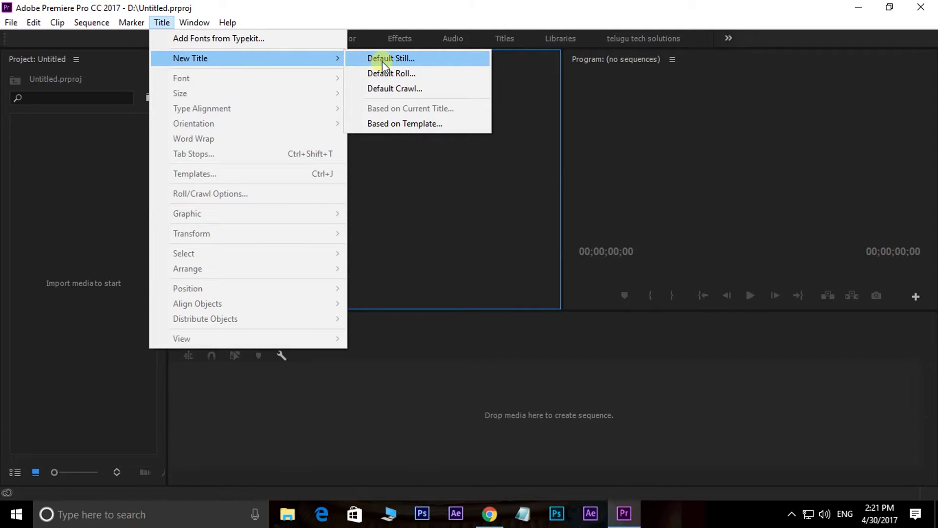
left_click(433, 206)
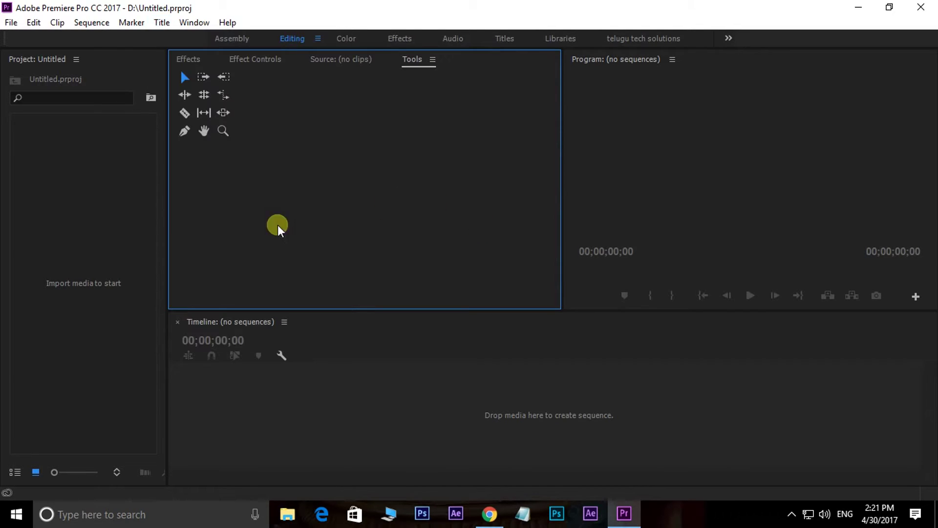
Import the clip 'Himalaya Purifying Neem Face Wash (Hindi).mp4' into the project.
double_click(70, 182)
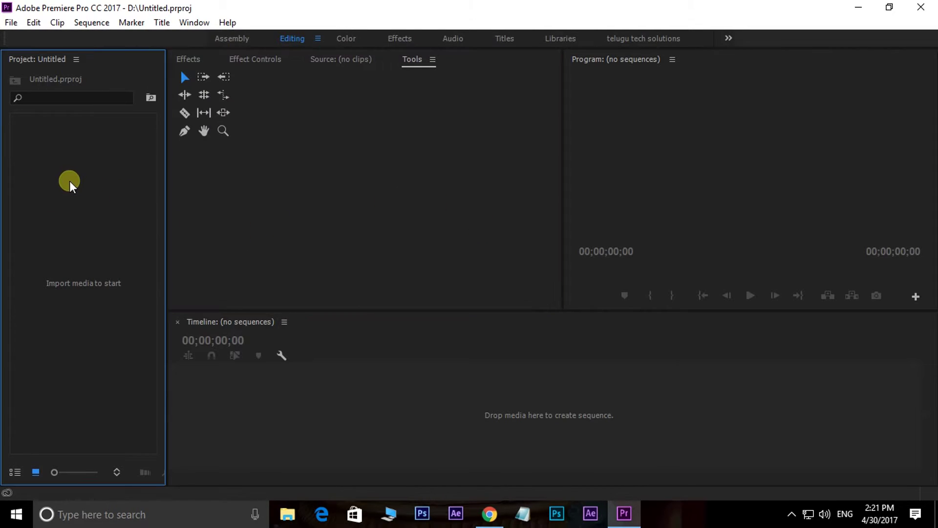
scroll(235, 192, "down", 4)
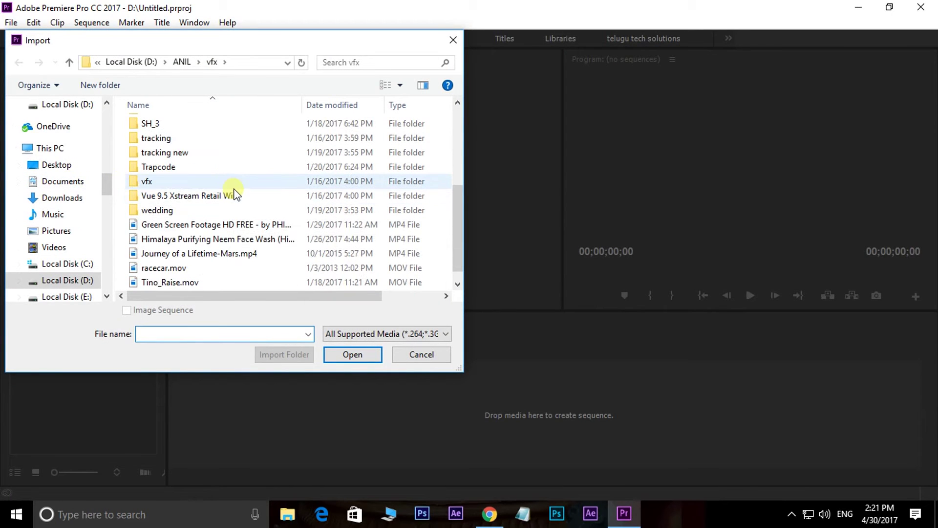
left_click(182, 240)
left_click(354, 356)
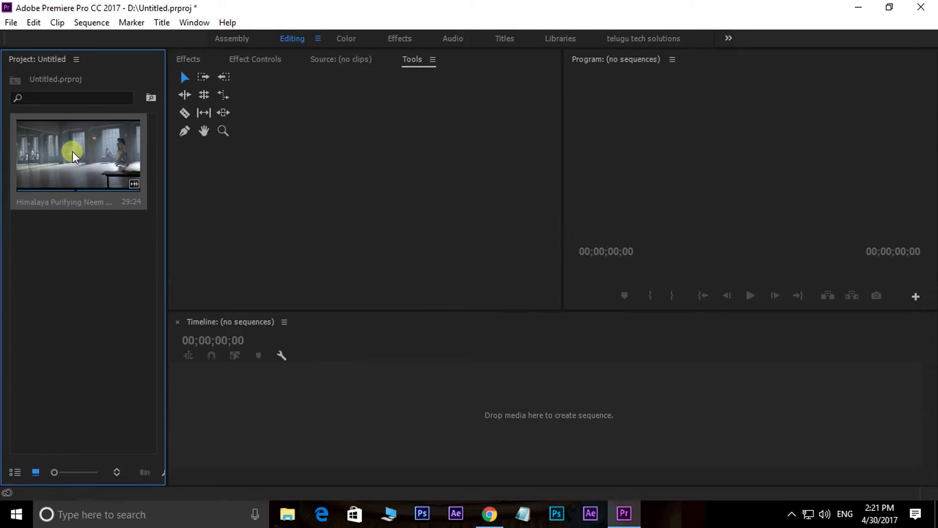
Build a sequence from the Himalaya clip on the timeline and widen the Program monitor.
left_click_drag(180, 252, 360, 397)
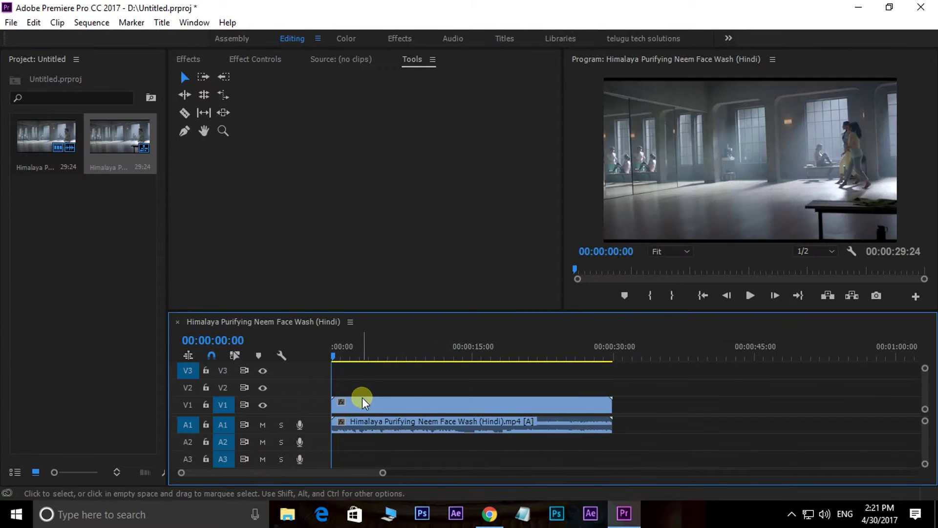
left_click_drag(562, 206, 342, 207)
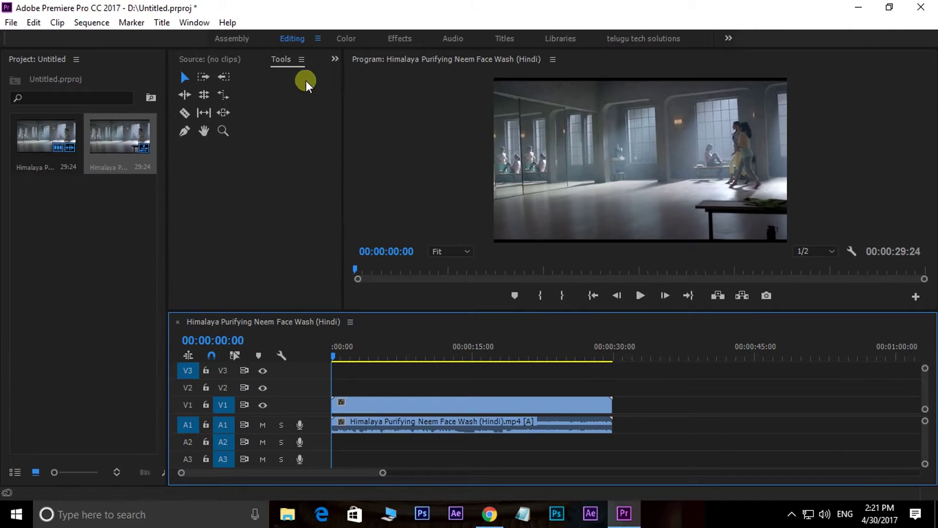
left_click(162, 23)
Create a 1280×720 Default Still title named 123 from Title > New Title.
mouse_move(186, 58)
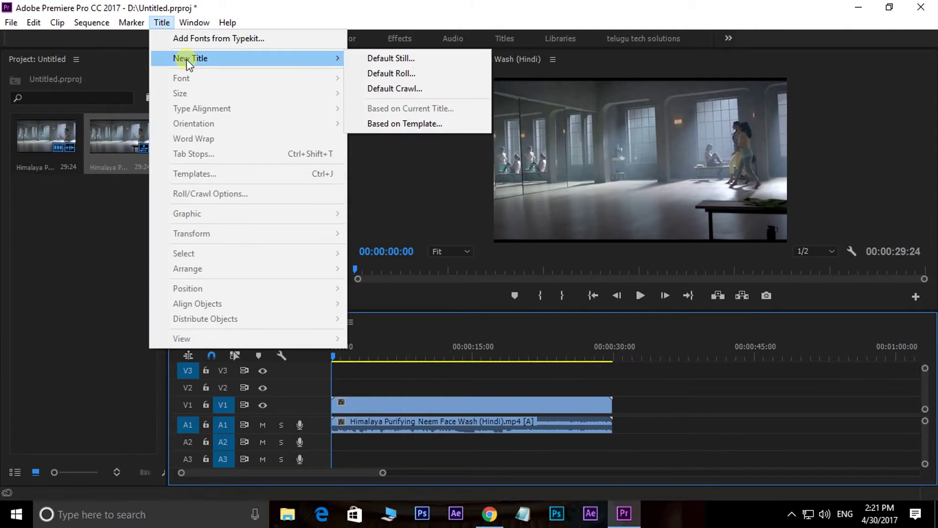
left_click(403, 57)
left_click_drag(476, 181, 450, 125)
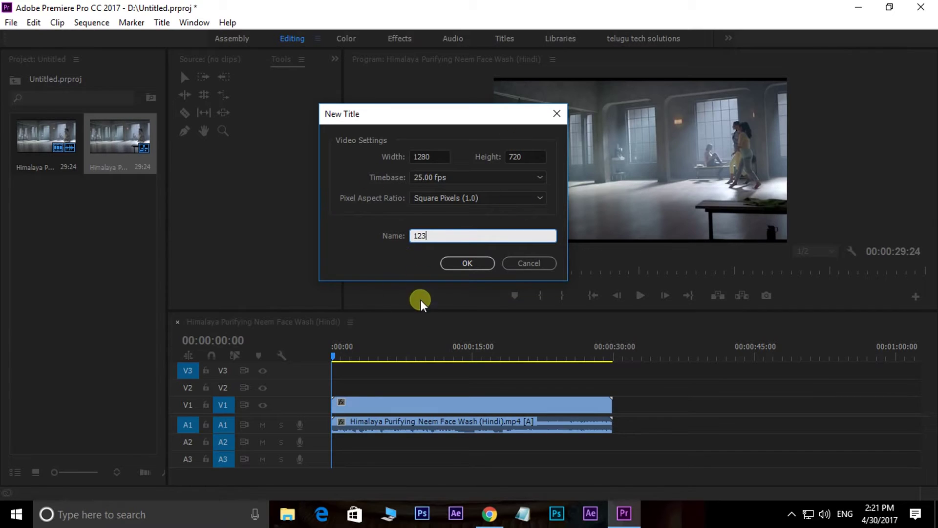
left_click(478, 266)
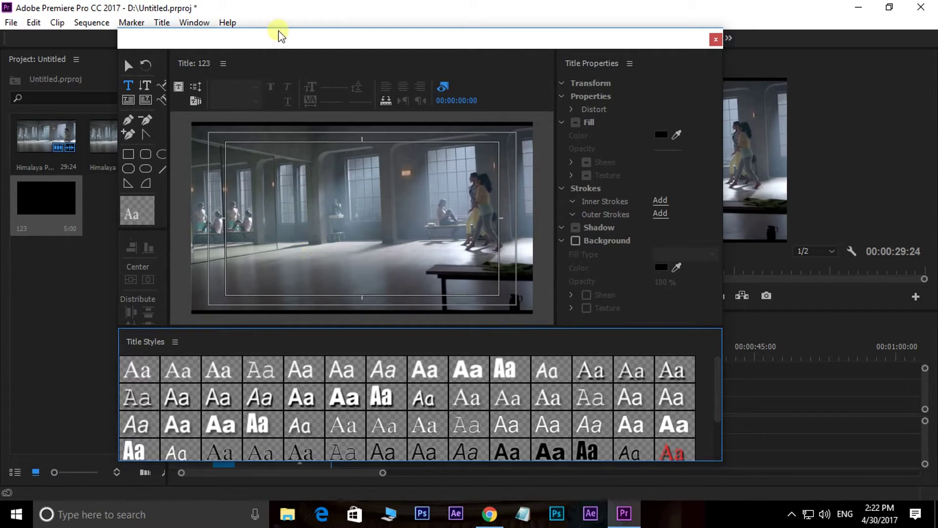
Enlarge the title designer's video preview and select the Type tool for adding text.
left_click_drag(278, 33, 355, 30)
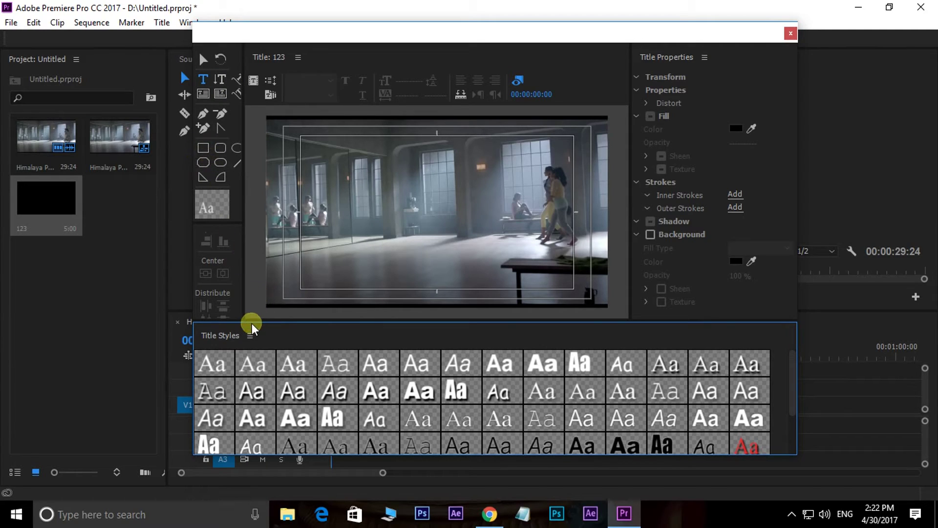
left_click_drag(255, 320, 256, 349)
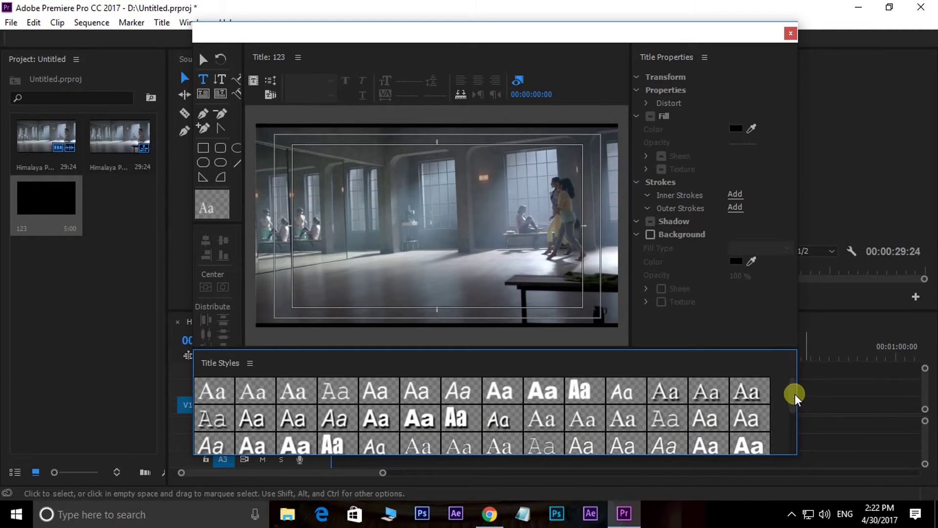
mouse_move(794, 394)
left_mouse_down()
mouse_move(794, 435)
mouse_move(798, 383)
left_mouse_up()
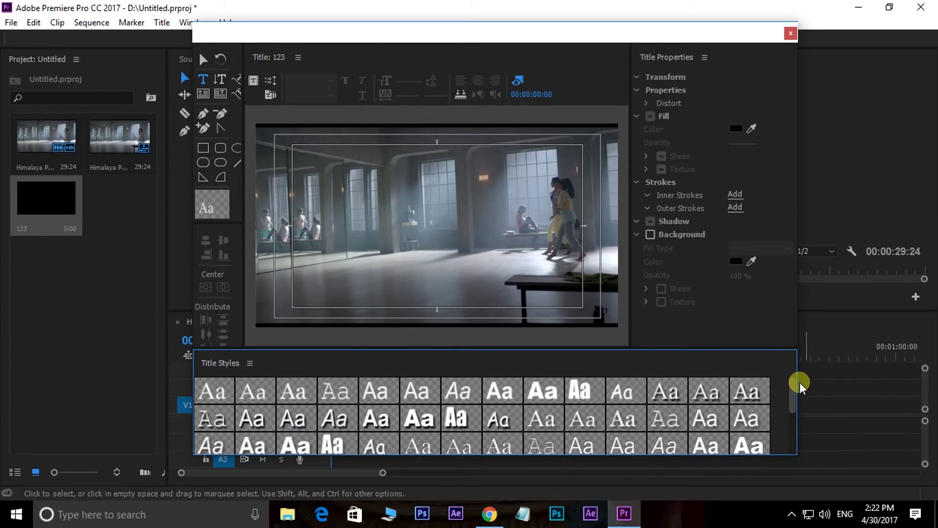
left_click(204, 80)
Type 'Himalaya Face Wash' in a new text box and move it down to X 503.3, Y 577.2.
left_click(340, 267)
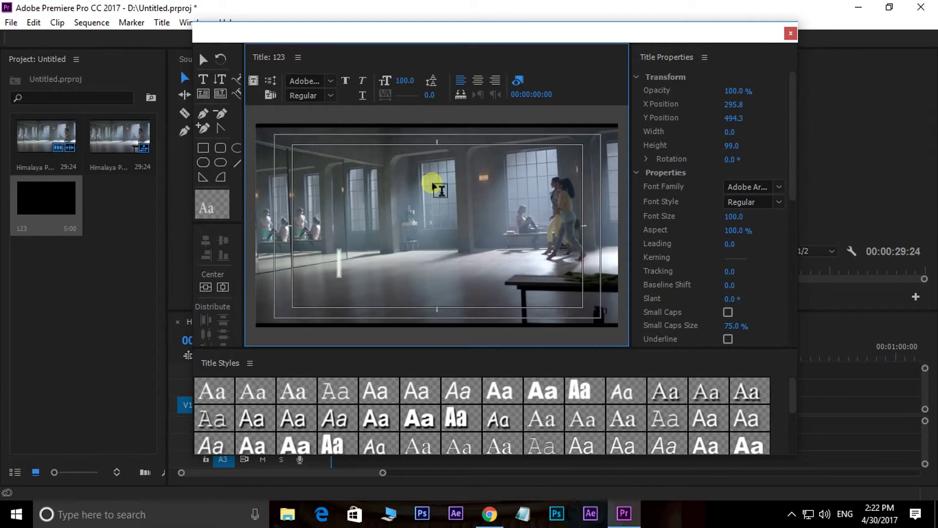
type("H")
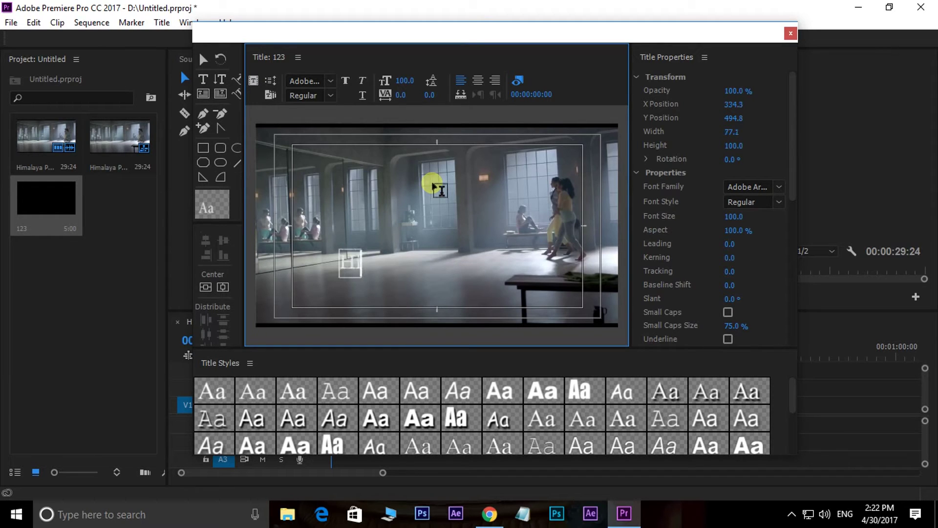
type("imalaya")
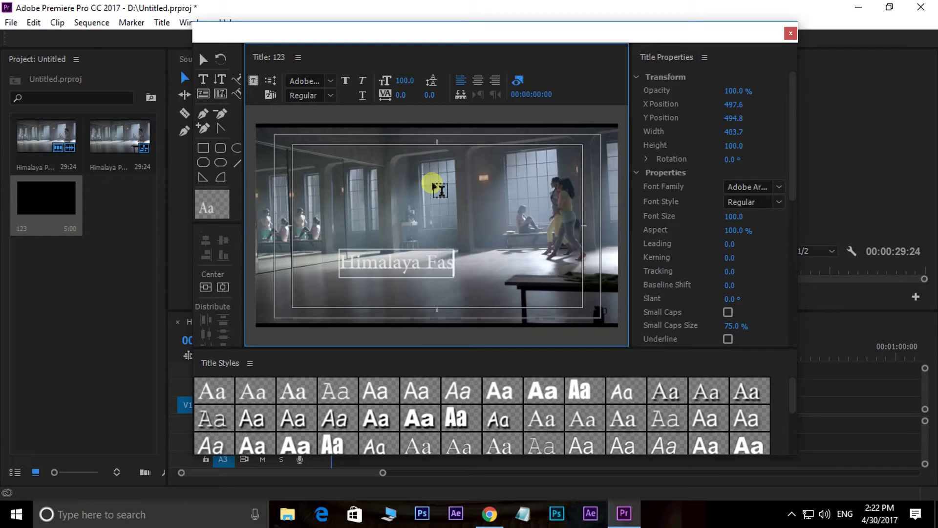
type(" Face Wash")
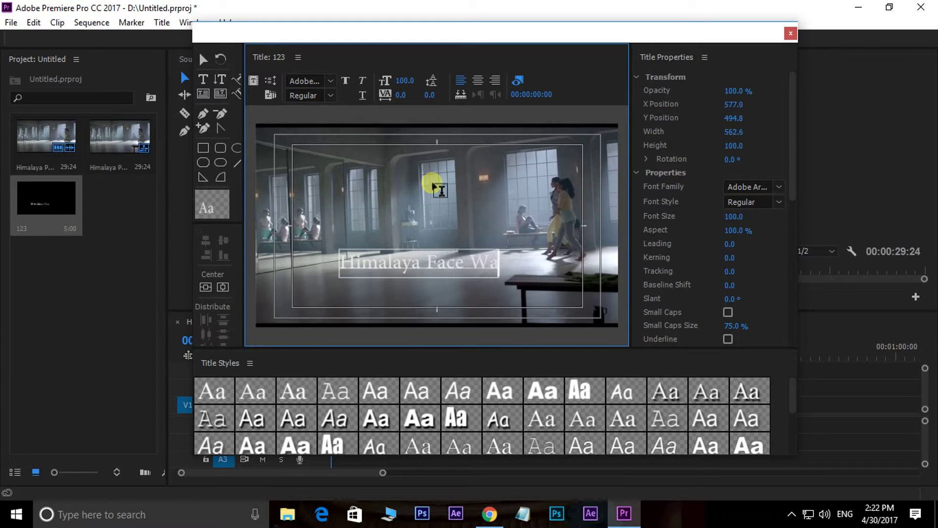
left_click(203, 59)
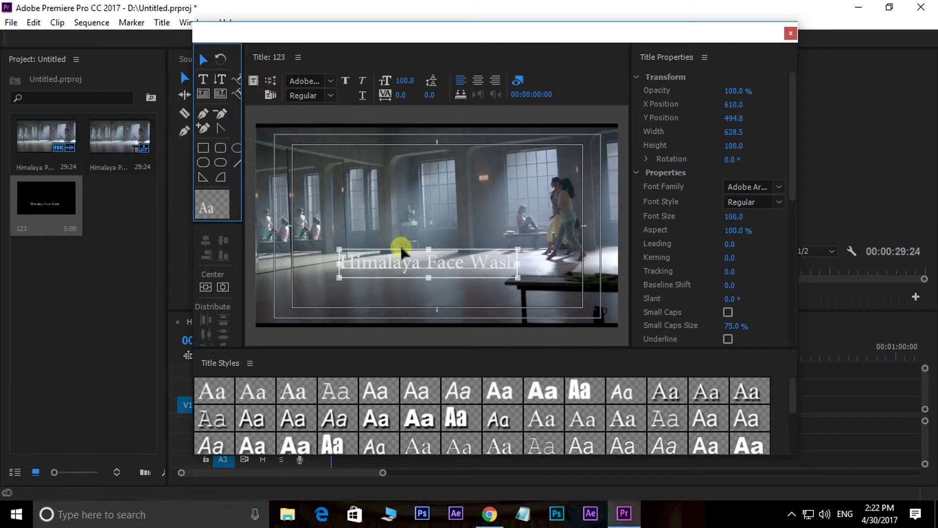
left_click_drag(348, 293, 406, 292)
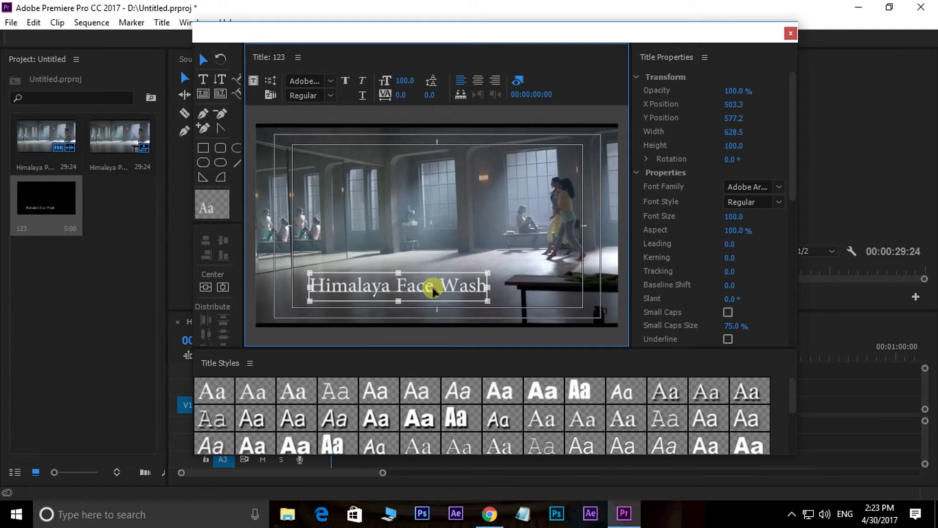
Change the title's font family to Aparajita.
left_click(331, 82)
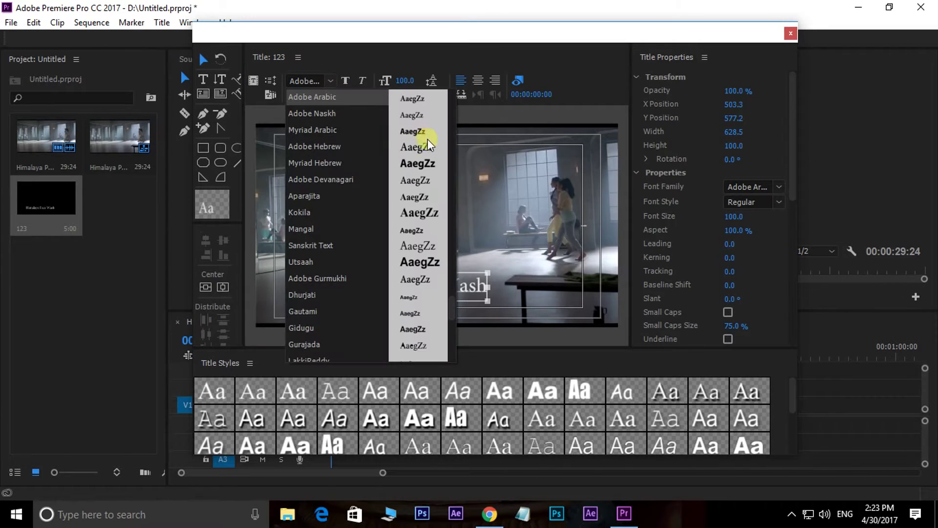
scroll(340, 276, "down", 1)
scroll(333, 313, "up", 2)
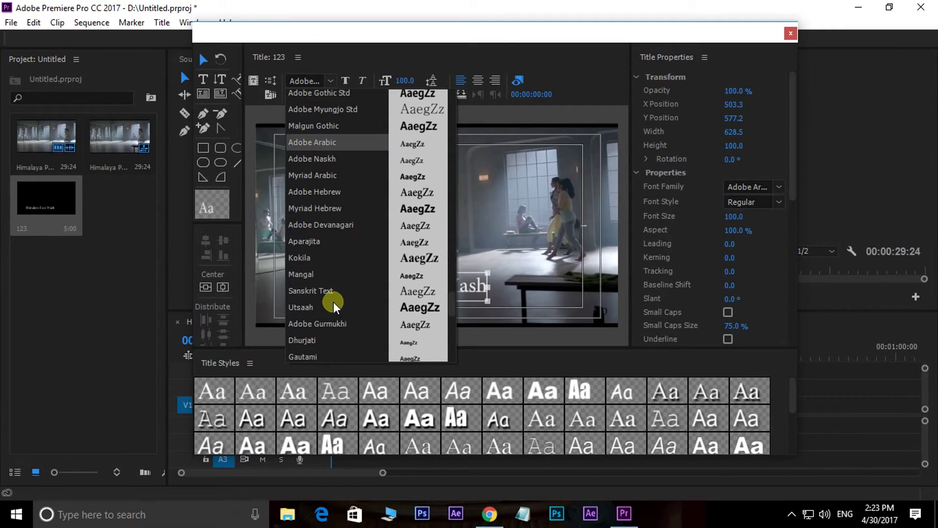
left_click(318, 241)
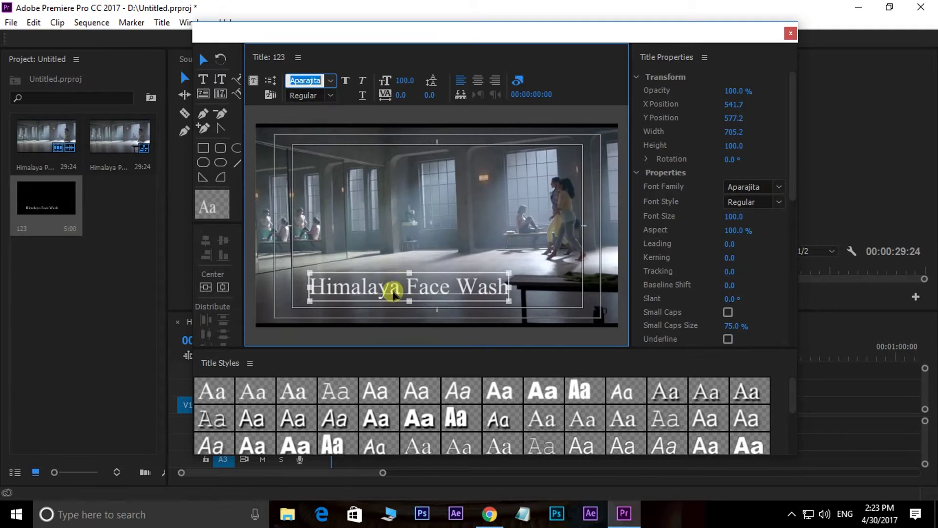
left_click(361, 294)
left_click_drag(361, 293, 367, 295)
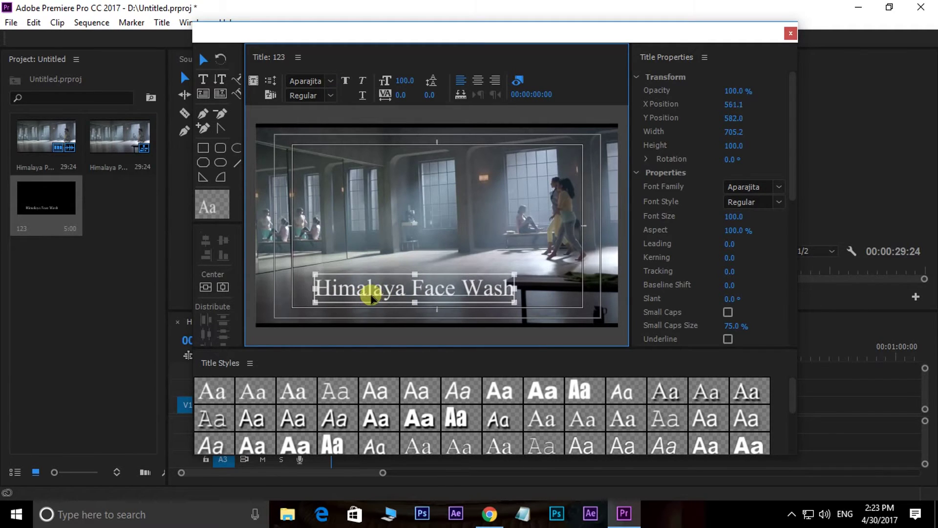
left_click(331, 81)
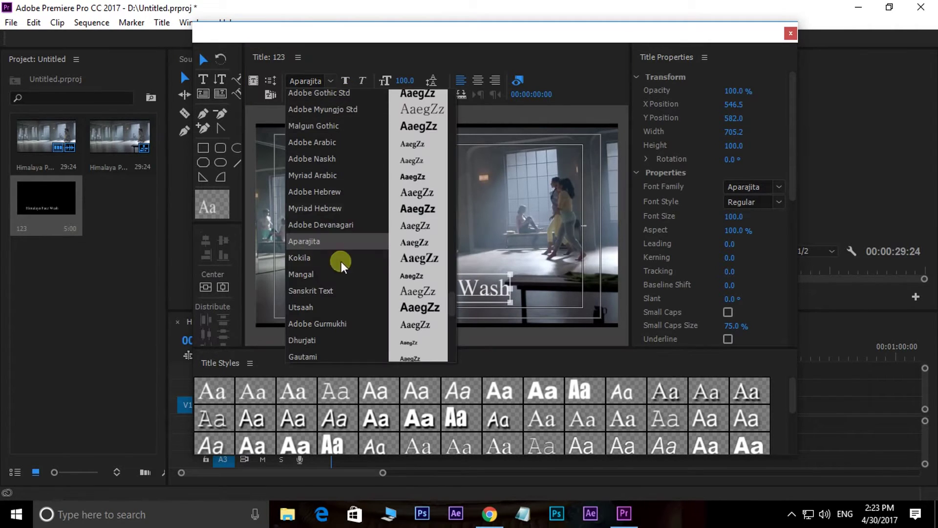
left_click(334, 80)
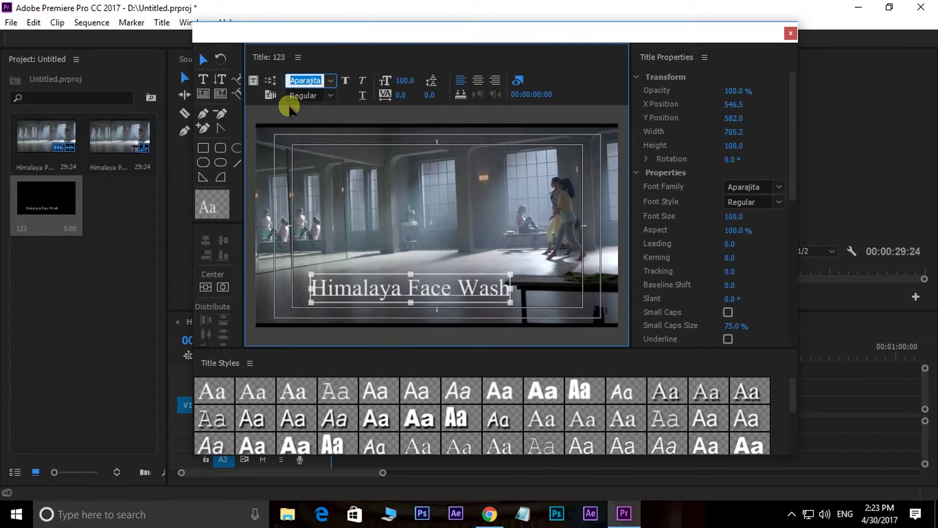
Set the font style to Bold and underline the title text.
left_click(331, 96)
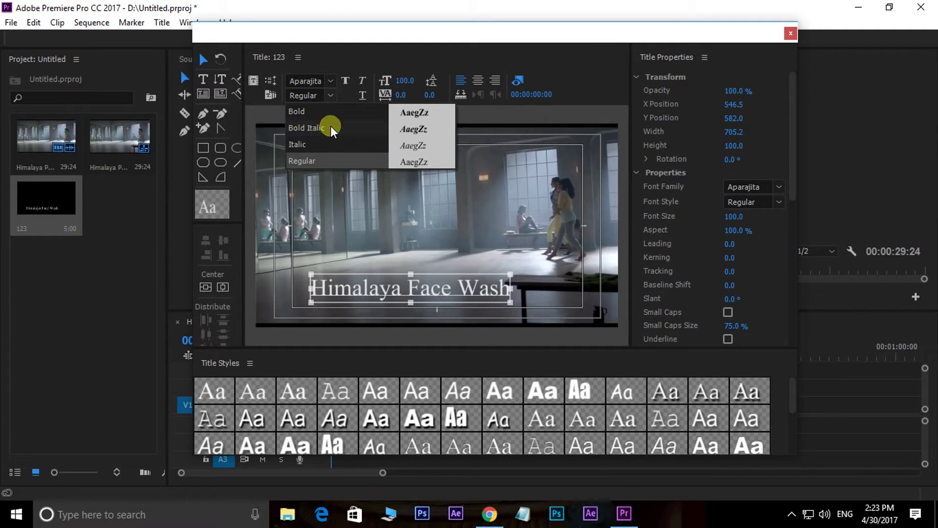
left_click(295, 111)
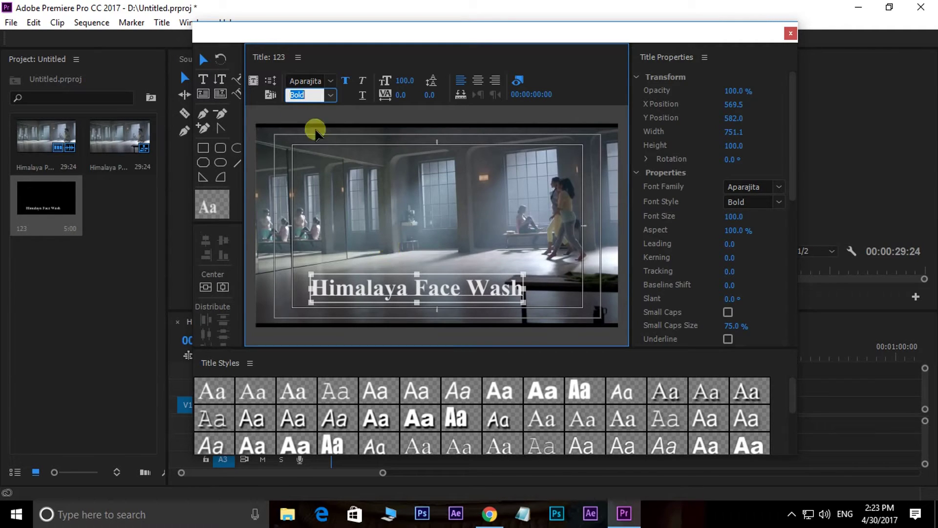
left_click_drag(359, 299, 355, 292)
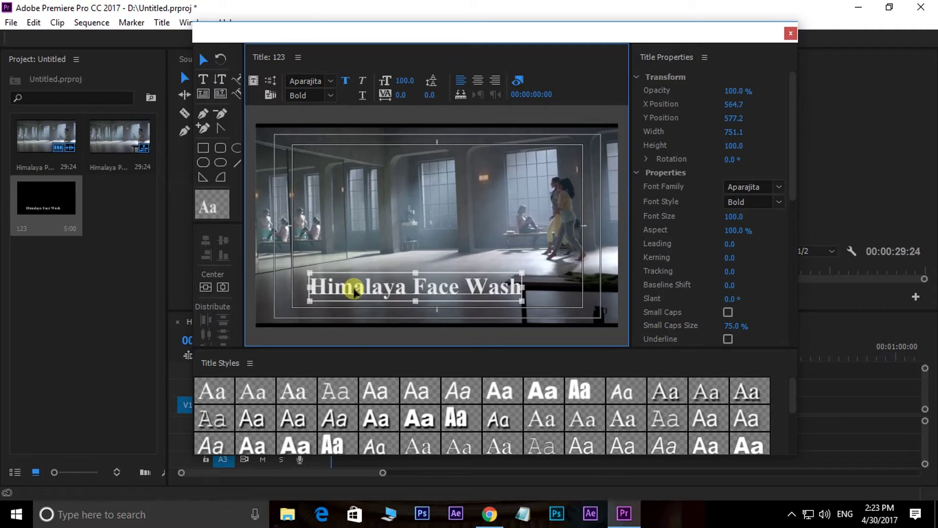
left_click(364, 92)
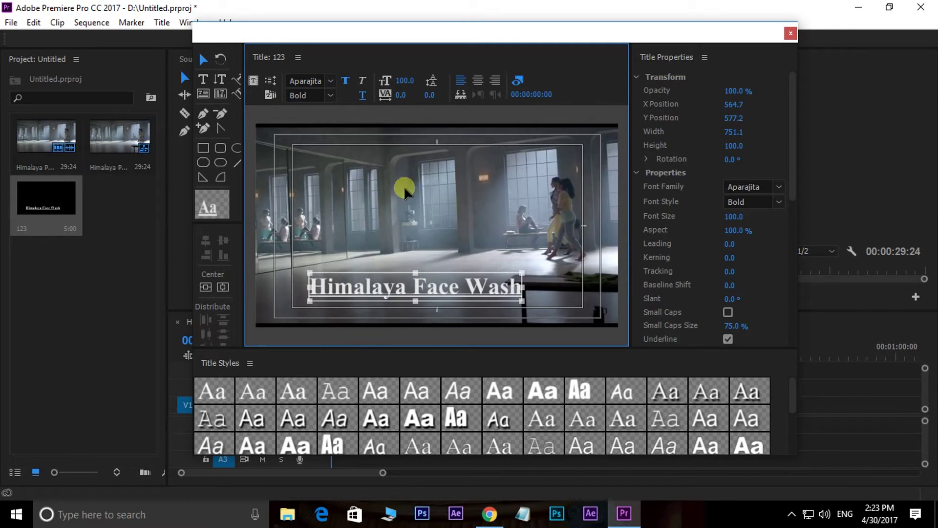
Remove the underline from 'Himalaya Face Wash' and scrub its font size down to 86.0.
left_click(364, 93)
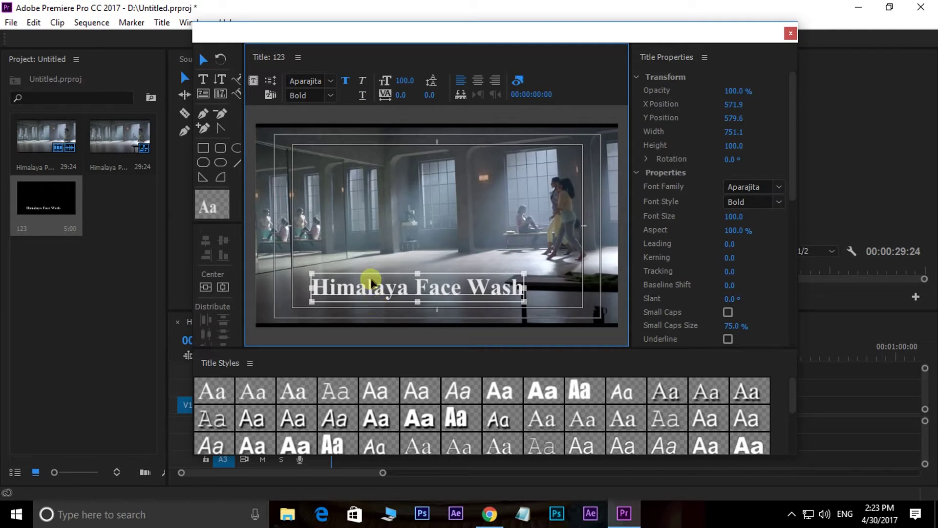
left_click(362, 80)
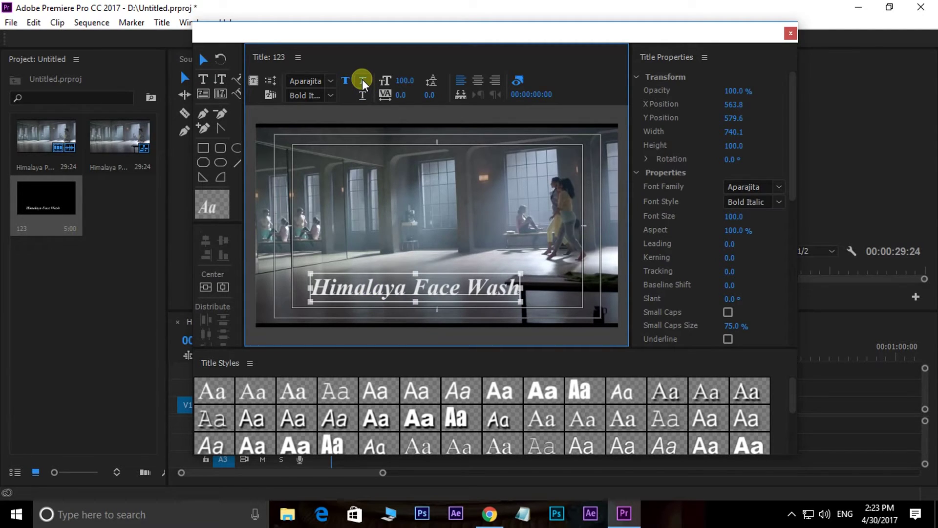
left_click(362, 80)
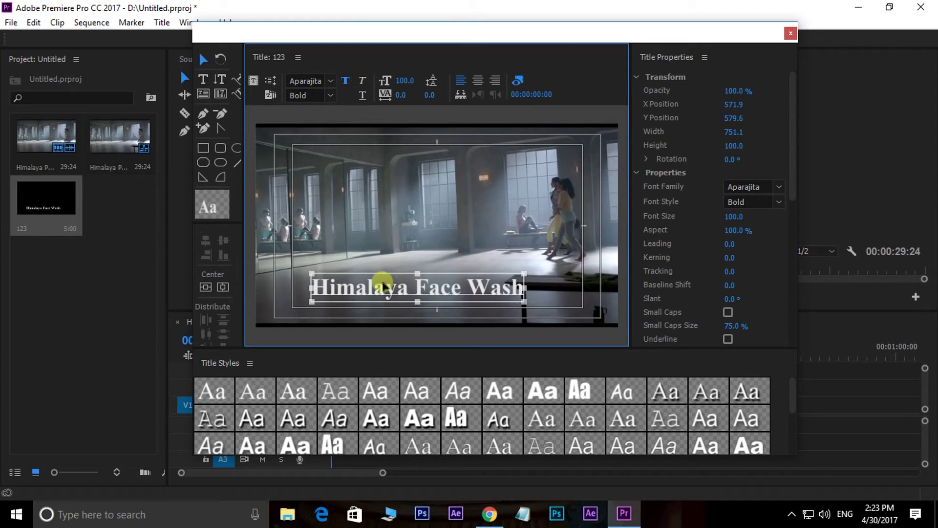
left_click_drag(356, 294, 353, 291)
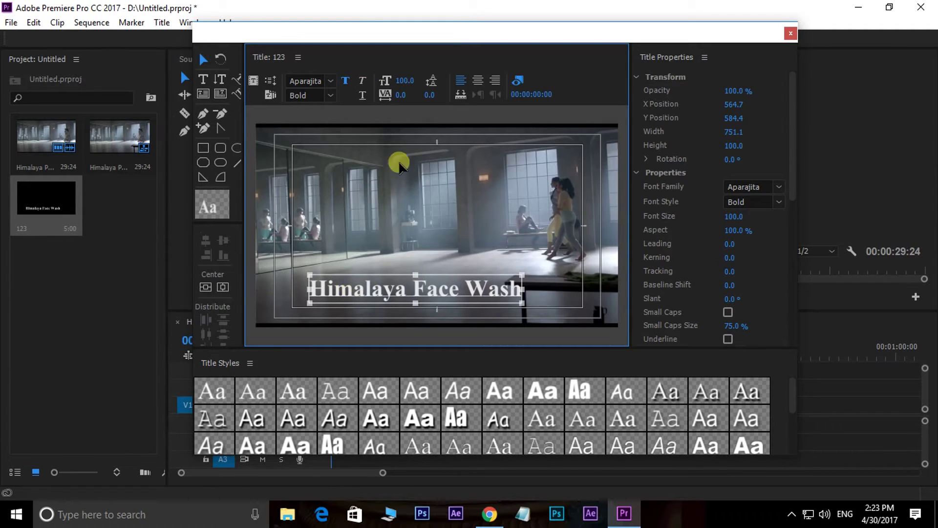
mouse_move(396, 79)
left_mouse_down()
mouse_move(362, 86)
mouse_move(387, 87)
left_mouse_up()
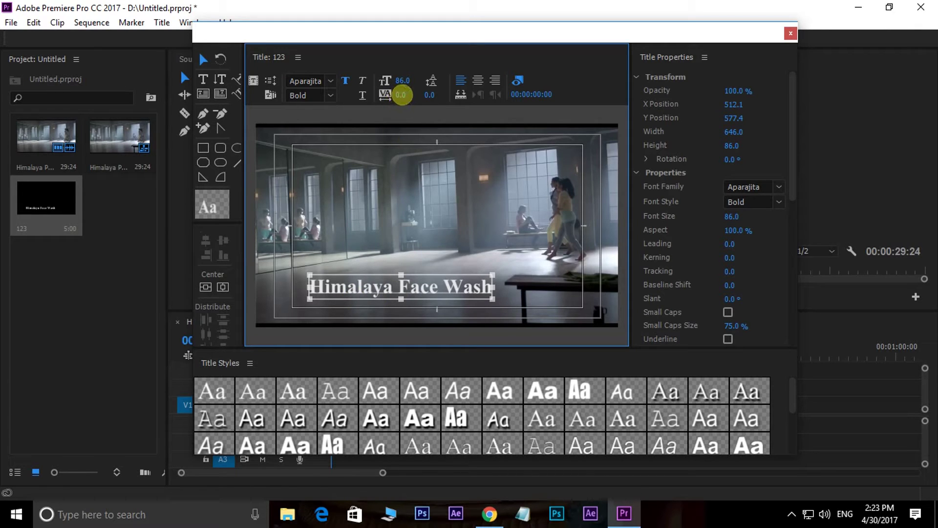
Set kerning to 4.0 and break the title into 'Himalaya' and 'Face Wash' lines.
mouse_move(401, 95)
left_mouse_down()
mouse_move(424, 94)
mouse_move(413, 95)
left_mouse_up()
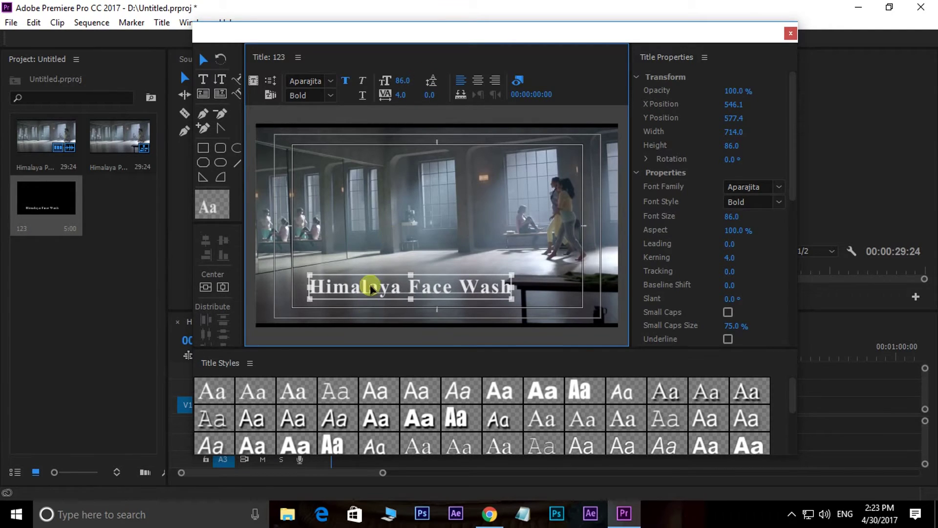
left_click_drag(365, 283, 373, 243)
double_click(371, 245)
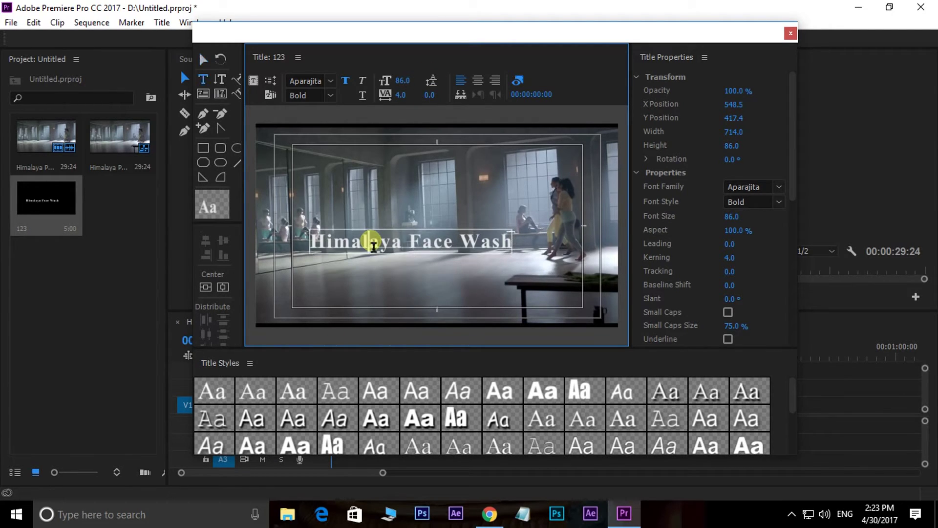
left_click(403, 247)
key("Return")
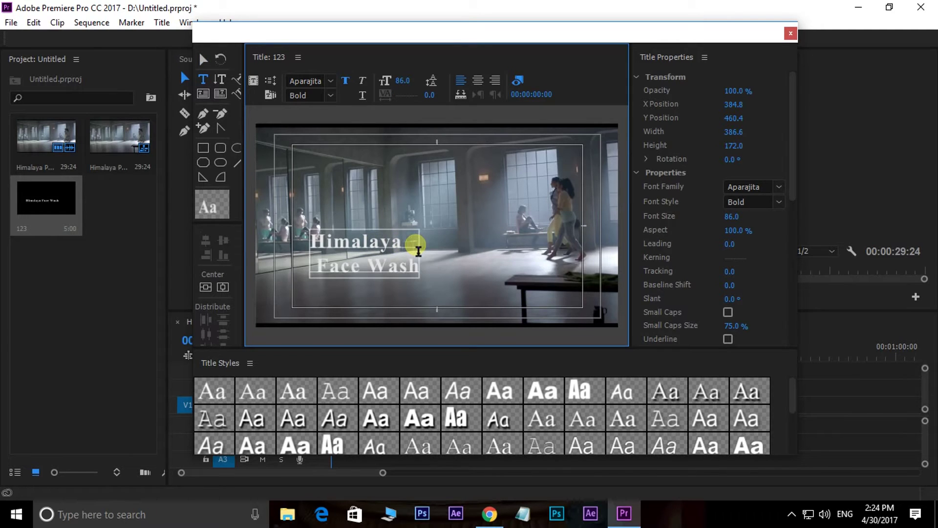
Set leading to 3.0 and move the title up to X 629.7, Y 253.5.
left_click(203, 59)
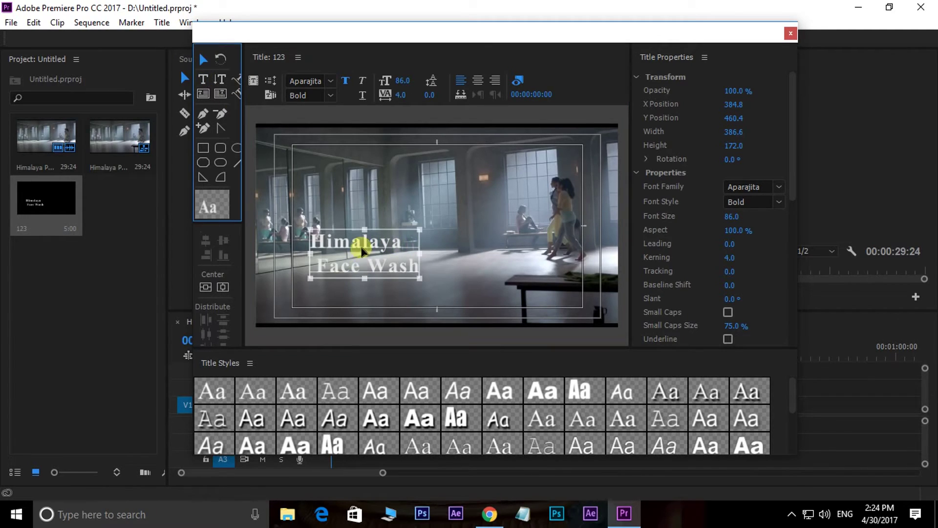
left_click_drag(362, 252, 360, 246)
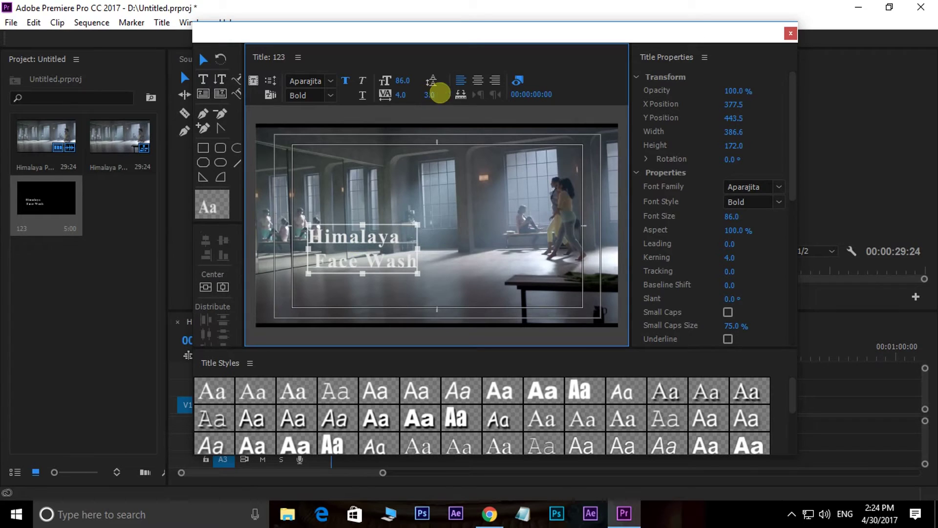
mouse_move(440, 93)
left_mouse_down()
mouse_move(570, 54)
mouse_move(421, 88)
mouse_move(521, 68)
mouse_move(434, 88)
mouse_move(433, 101)
left_mouse_up()
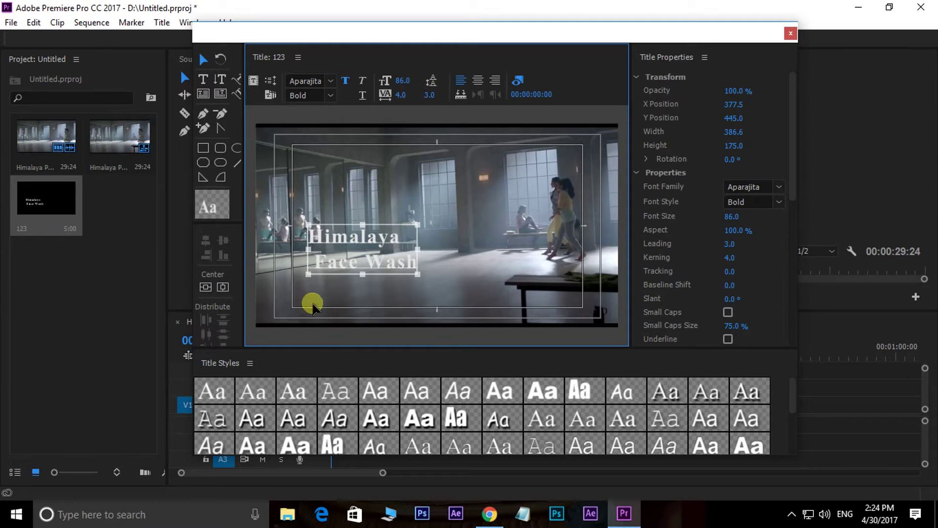
left_click_drag(342, 261, 421, 194)
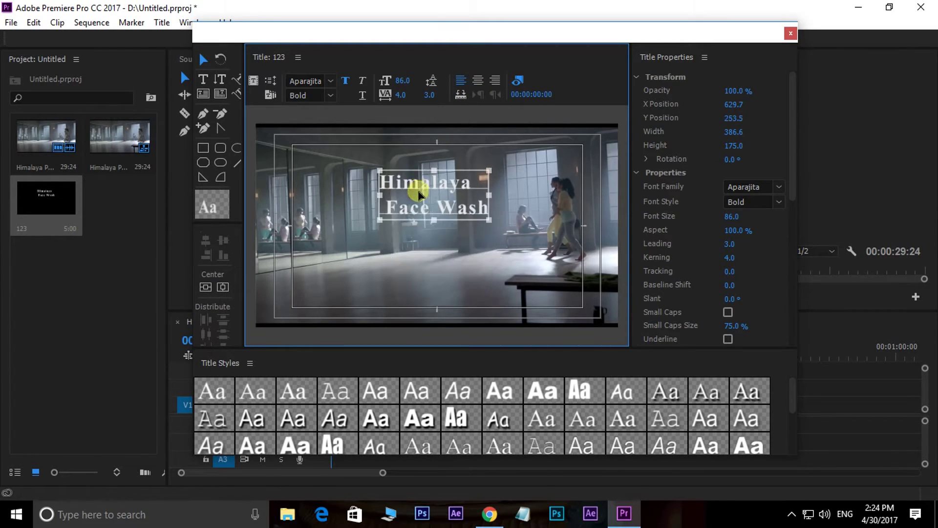
Left-align the two title lines and place the title lower-left at X 377.5, Y 476.5.
left_click(477, 80)
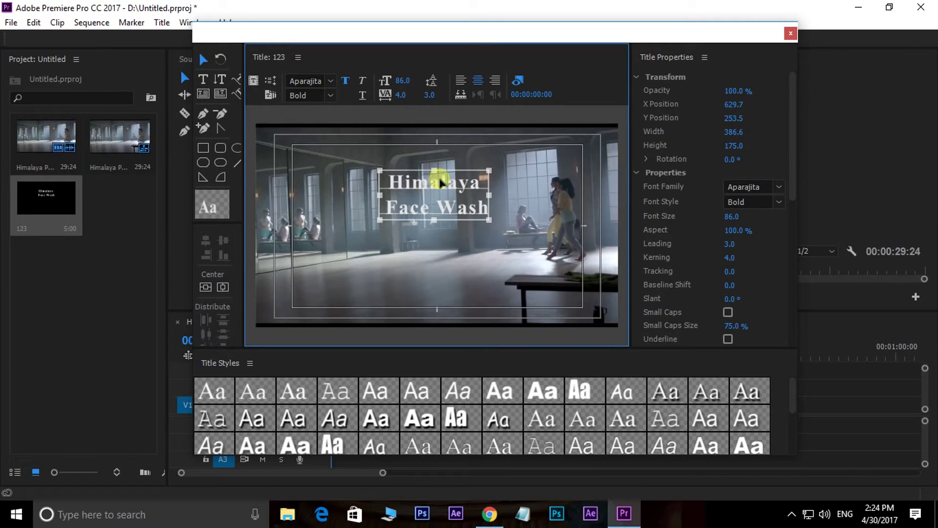
left_click(495, 80)
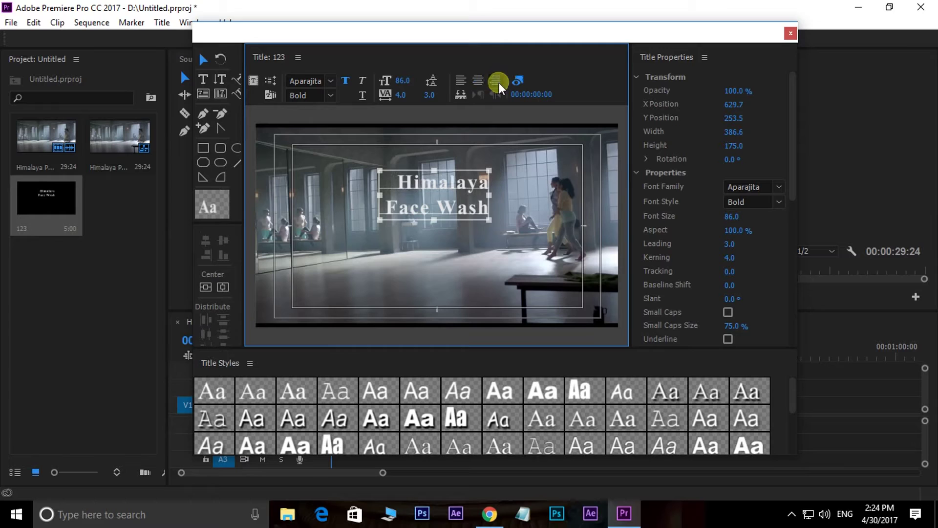
left_click(457, 78)
left_click_drag(438, 177, 409, 250)
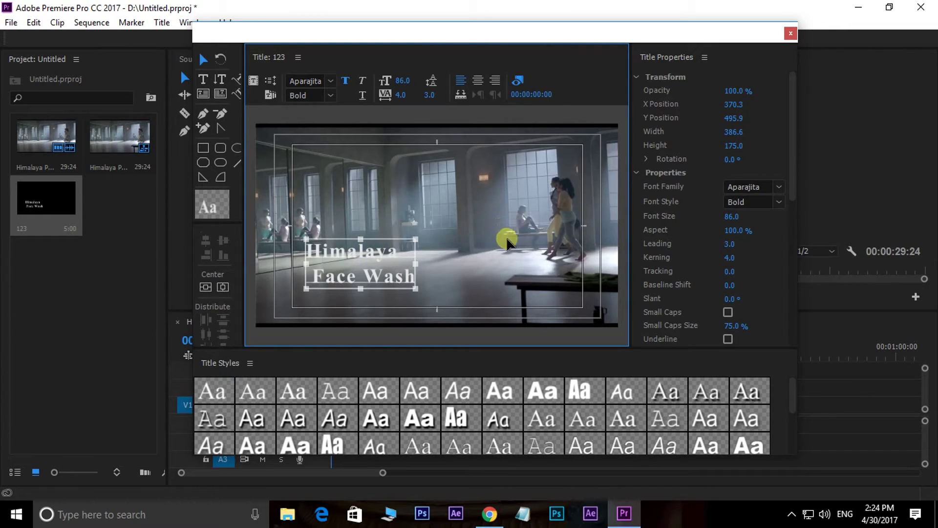
left_click_drag(387, 253, 352, 246)
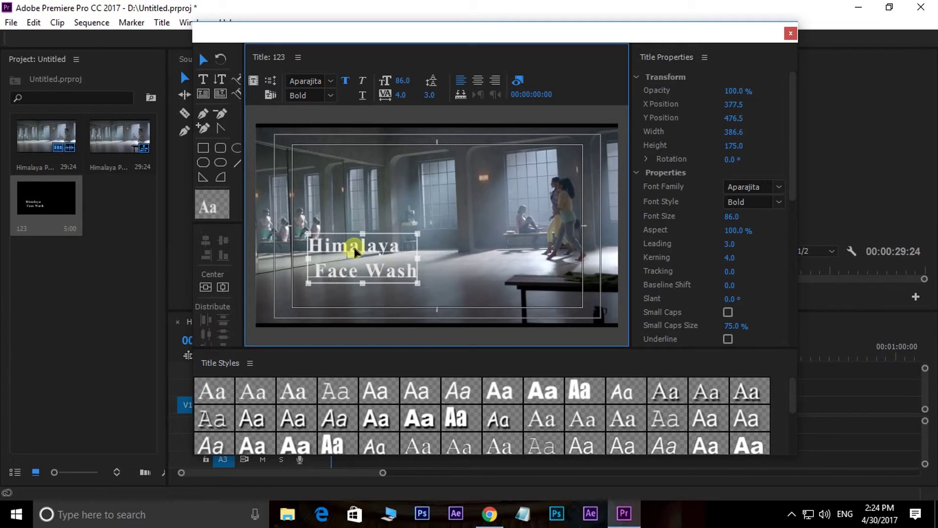
Hide the background video and join 'Himalaya Face Wash' into a single line.
left_click(521, 80)
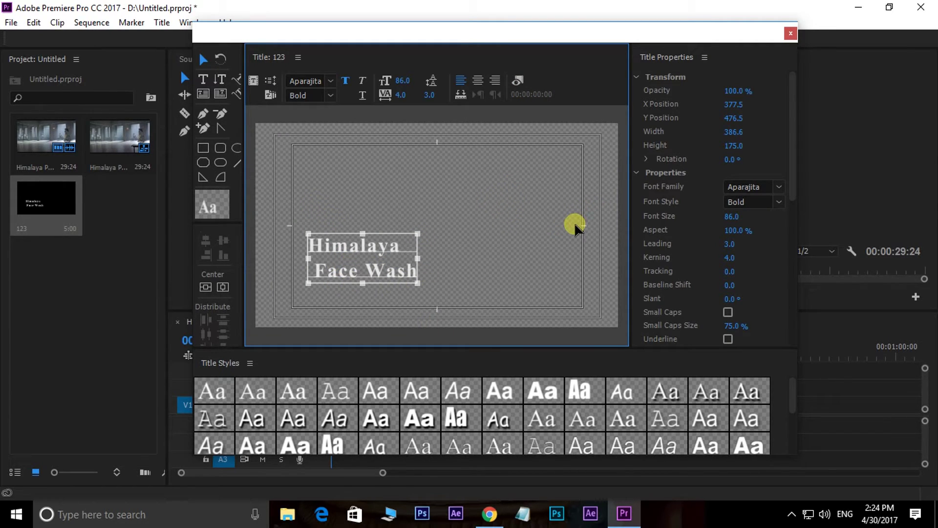
left_click_drag(376, 249, 381, 255)
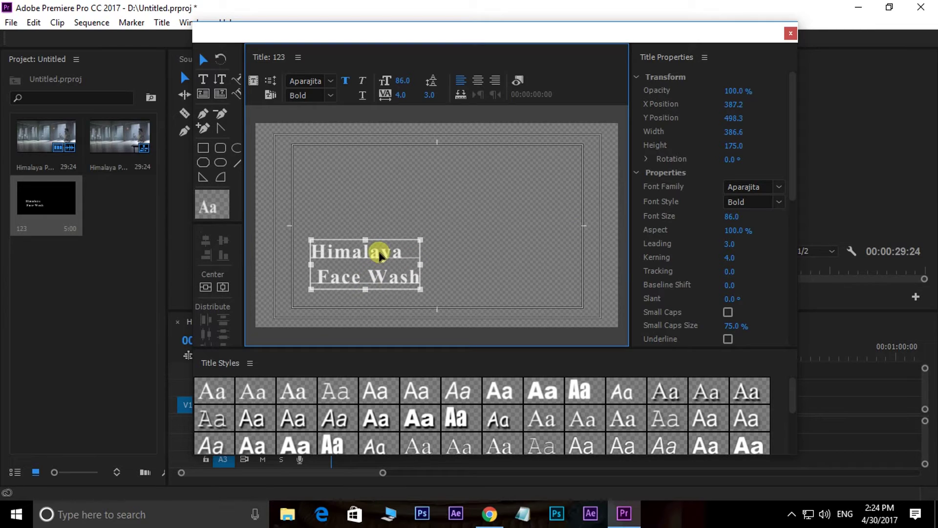
double_click(325, 285)
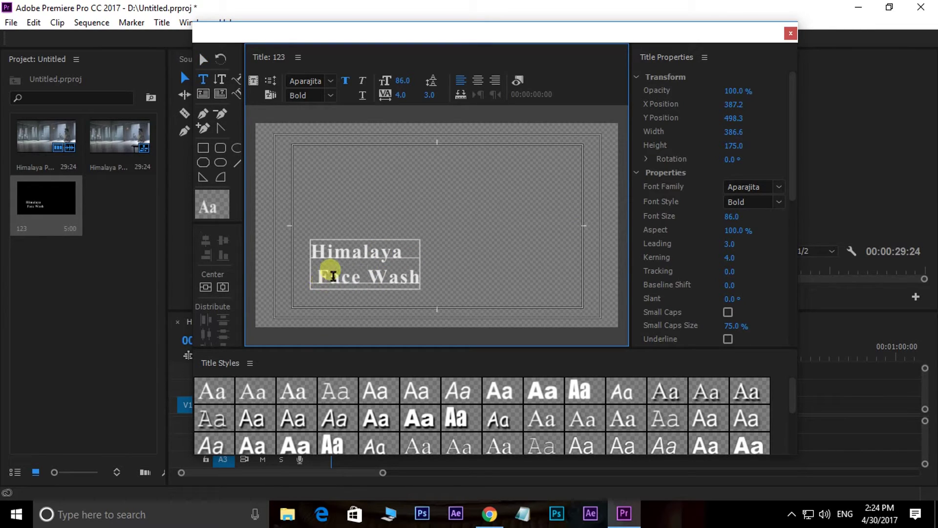
key("BackSpace")
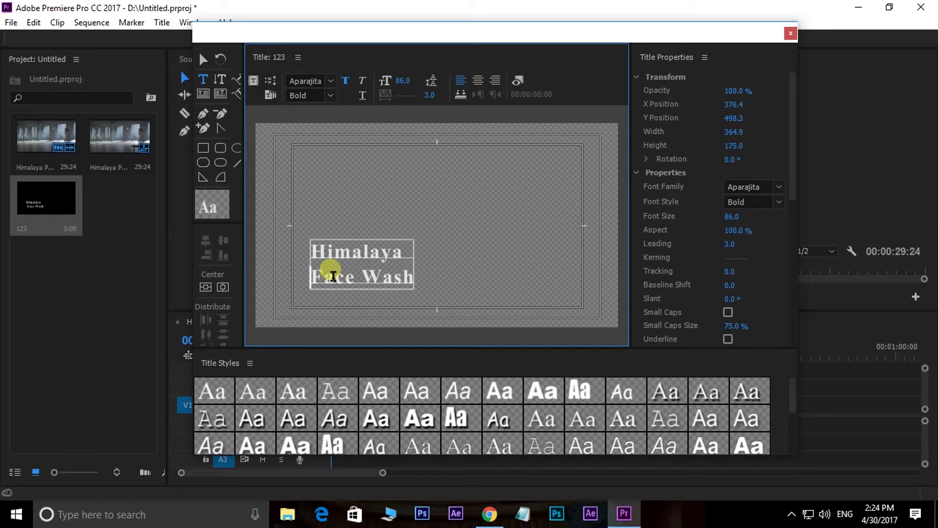
key("BackSpace")
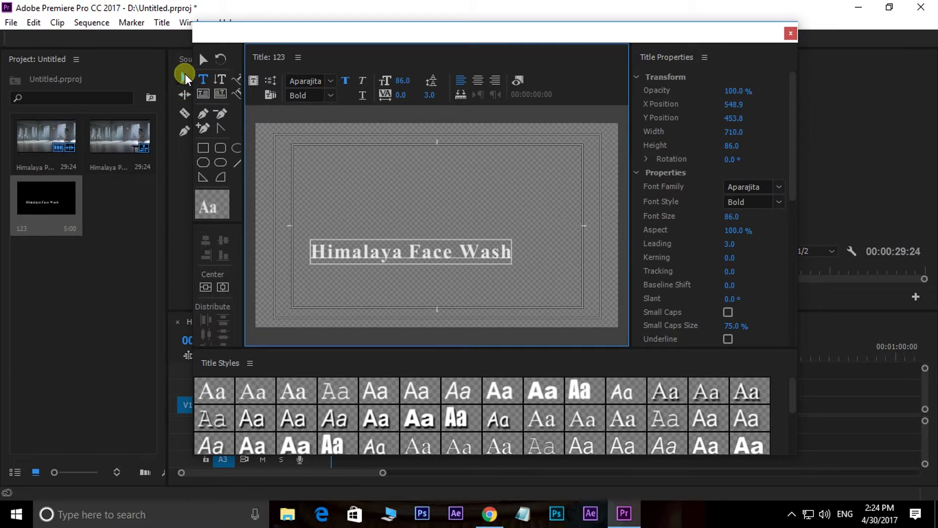
Move the title text down to the bottom of the frame, around X 507.7, Y 596.8.
left_click(185, 78)
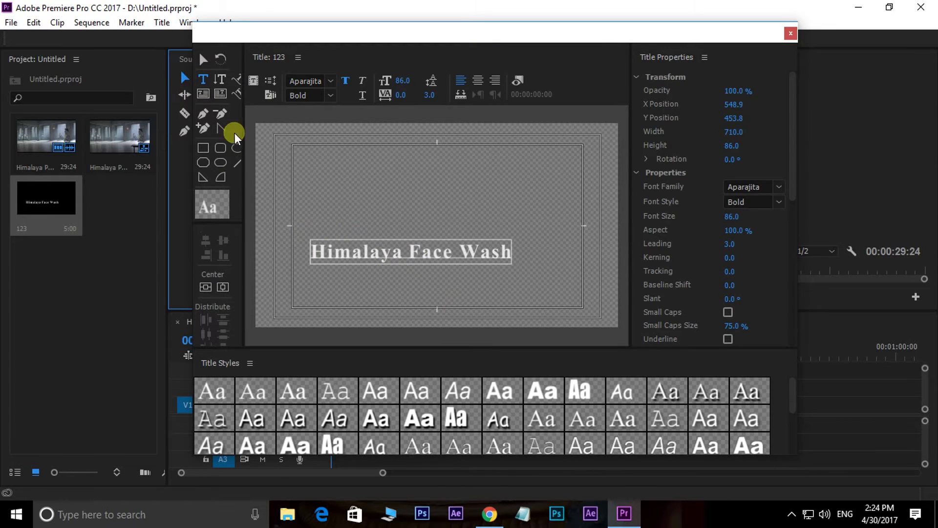
left_click(203, 58)
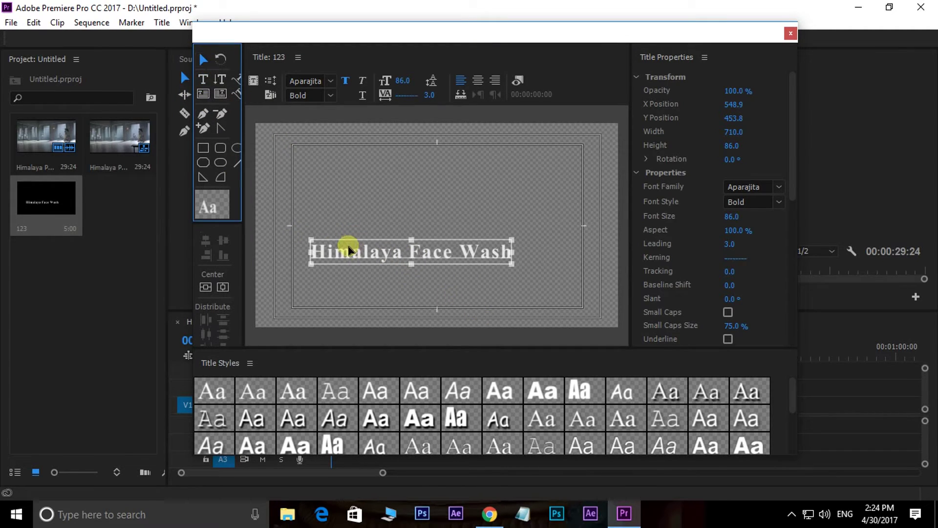
left_click_drag(348, 249, 337, 293)
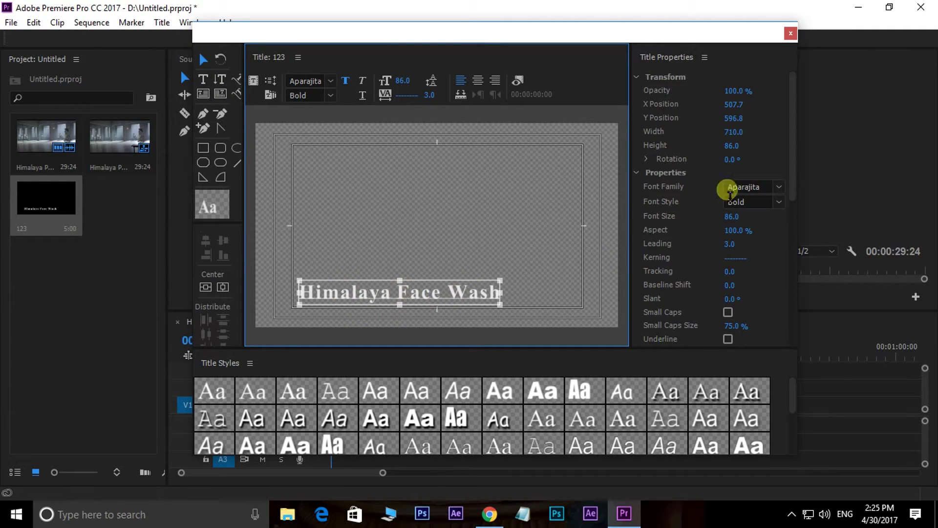
Set the Himalaya Face Wash text fill to solid red A20000.
mouse_move(790, 139)
left_mouse_down()
mouse_move(805, 274)
mouse_move(805, 216)
left_mouse_up()
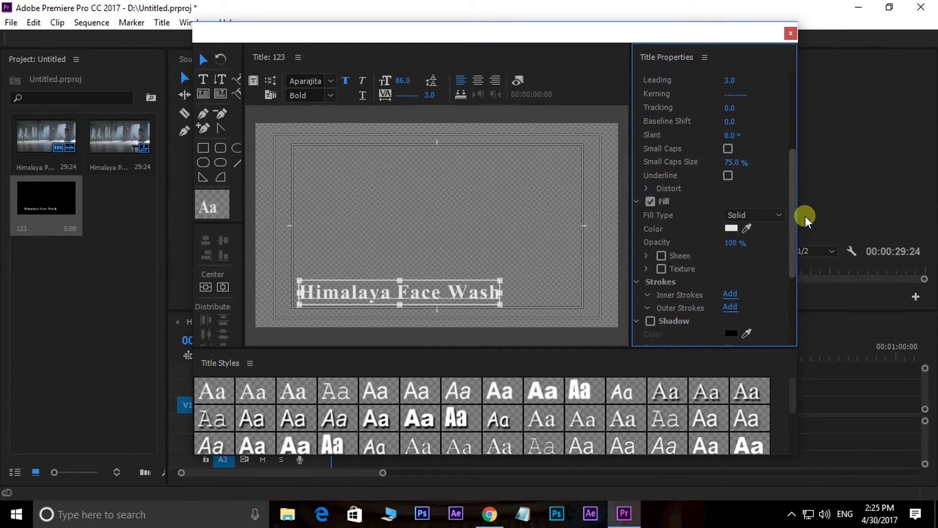
left_click(731, 229)
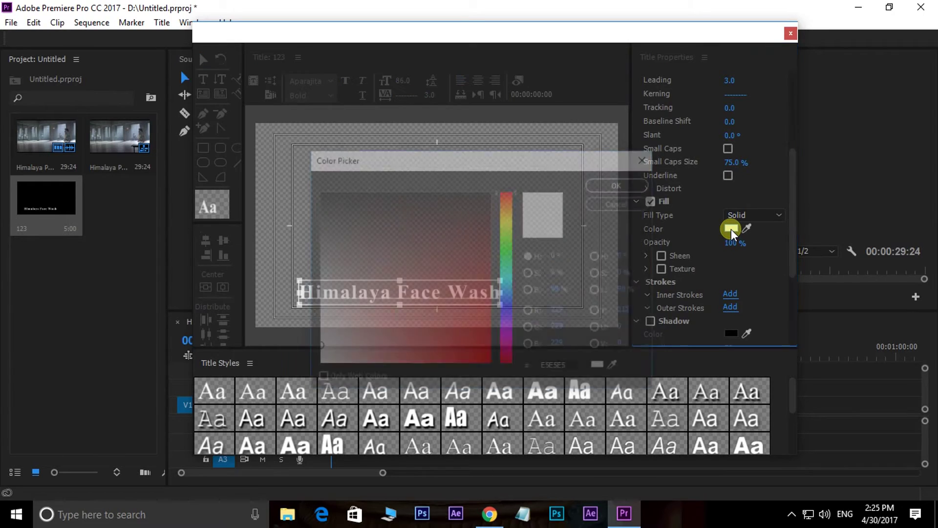
left_click_drag(453, 260, 505, 307)
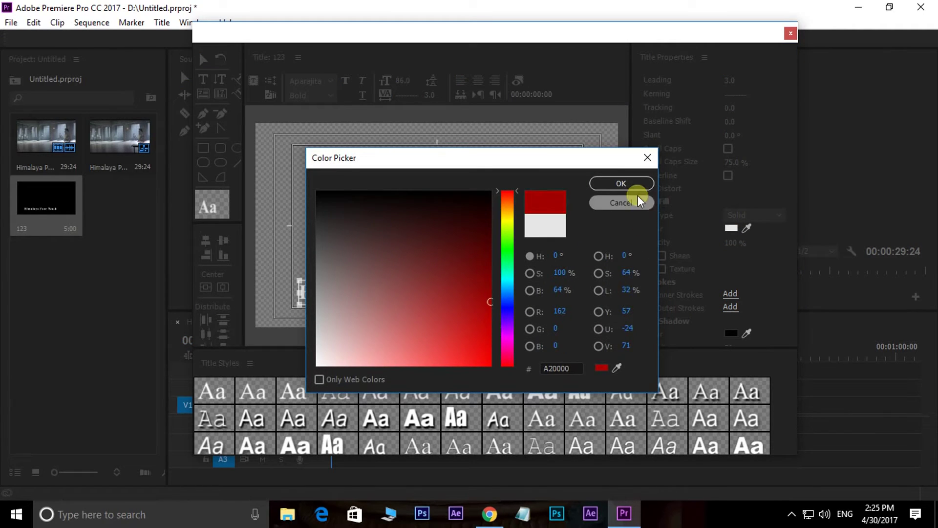
left_click(621, 184)
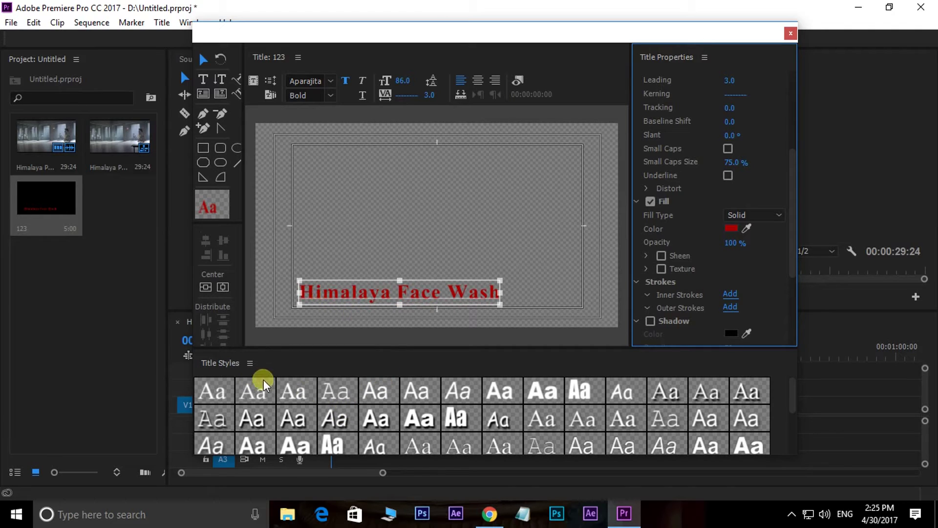
left_click_drag(429, 348, 438, 289)
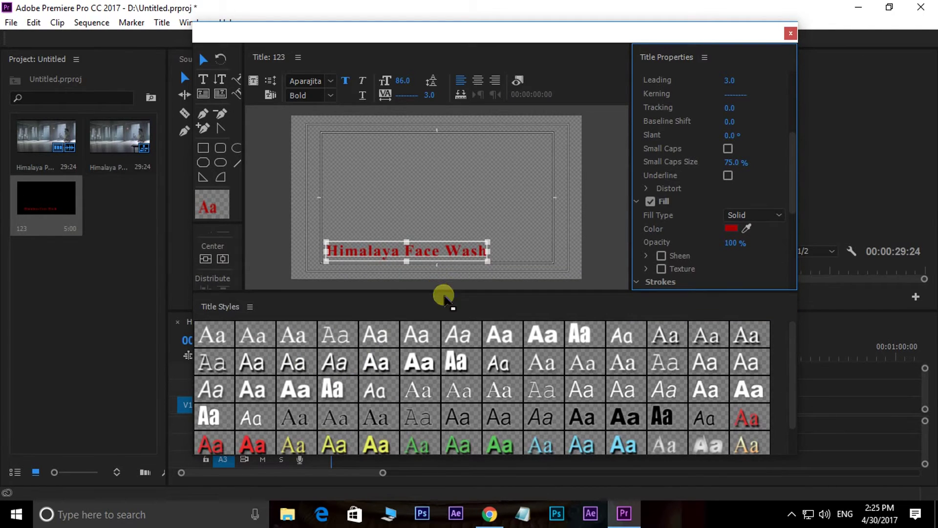
Try several Title Styles presets, then settle on the black bold Arial style.
left_click_drag(791, 357, 792, 379)
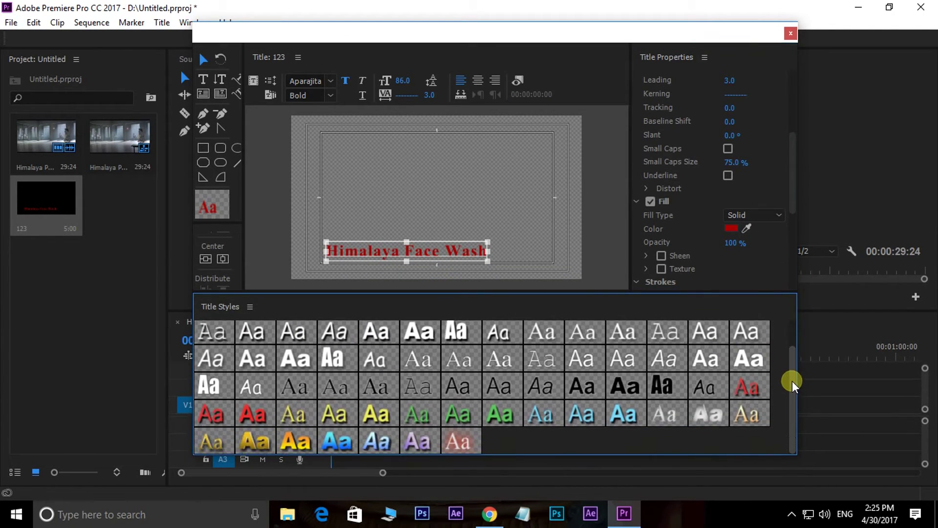
left_click(247, 441)
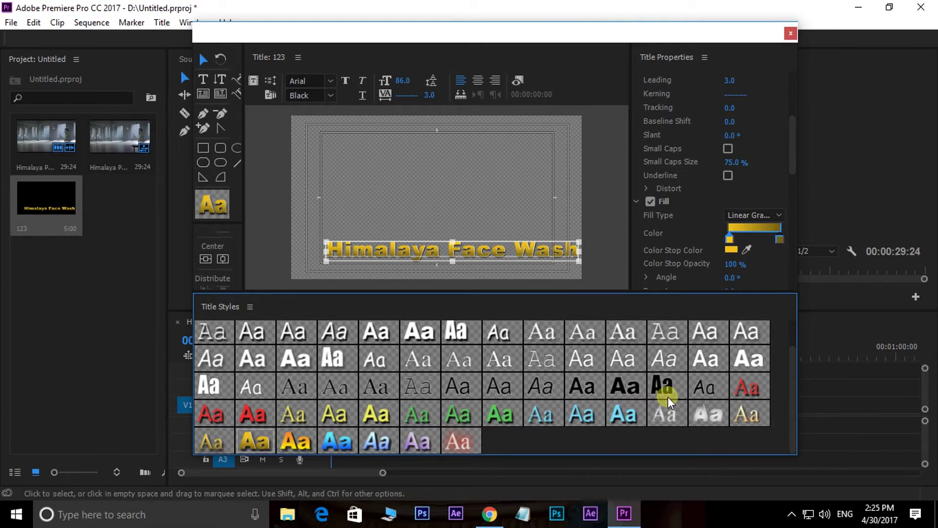
left_click(705, 388)
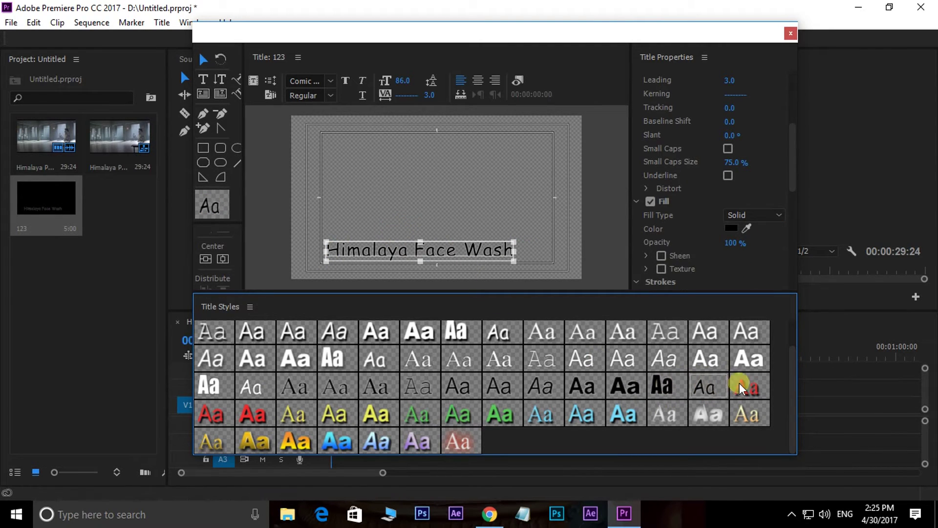
left_click(755, 384)
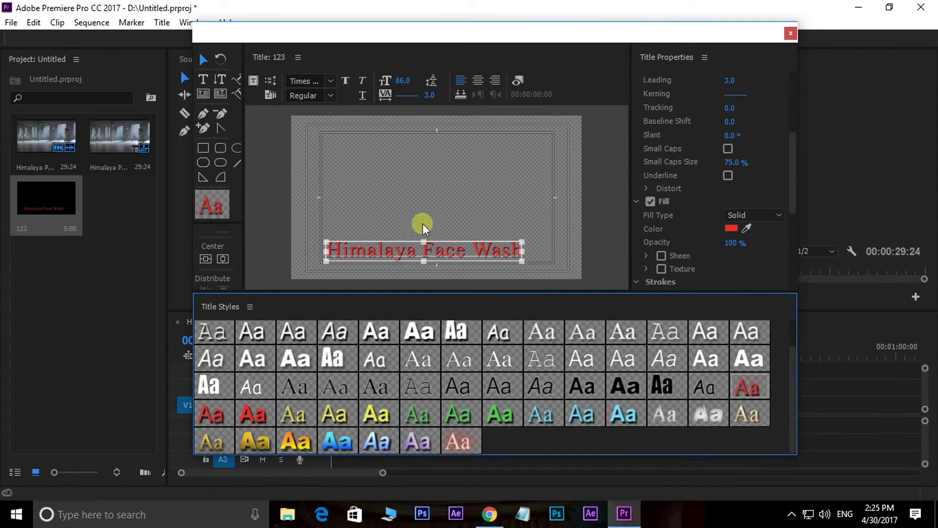
left_click(631, 409)
left_click(742, 414)
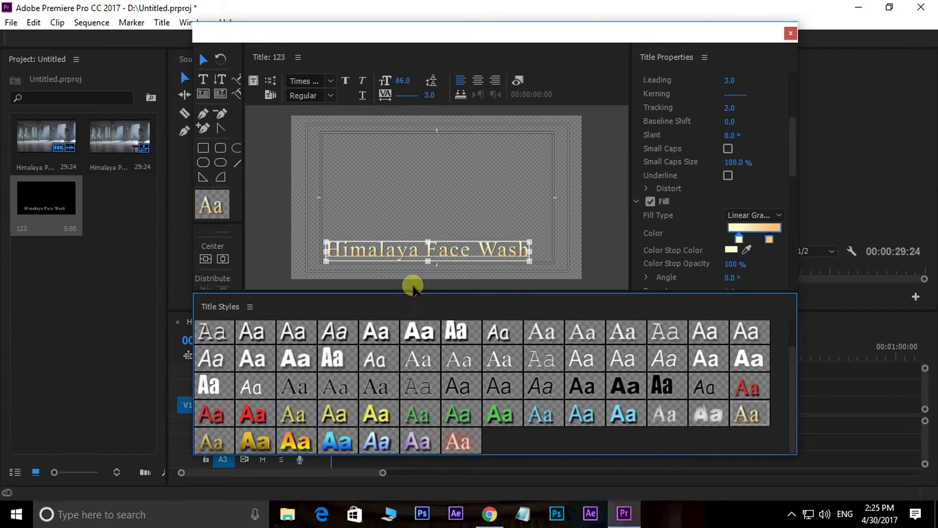
left_click(420, 330)
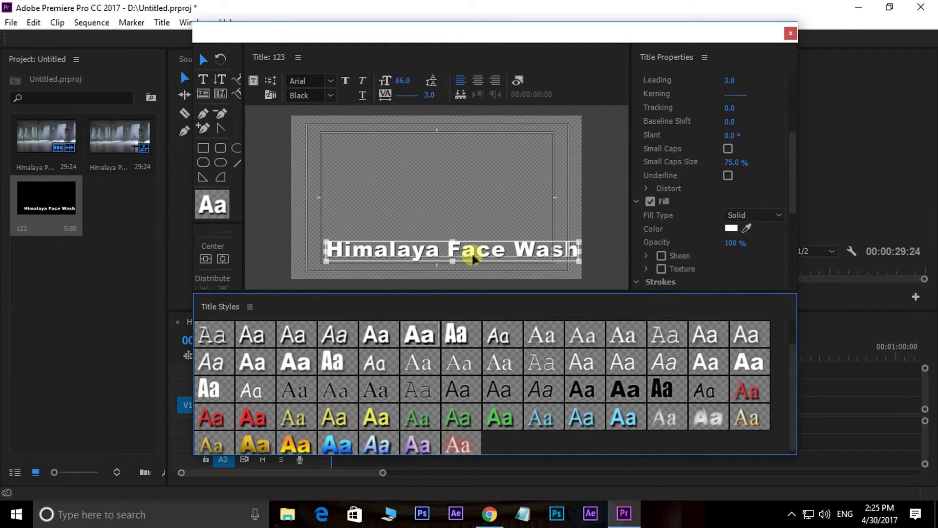
left_click(573, 391)
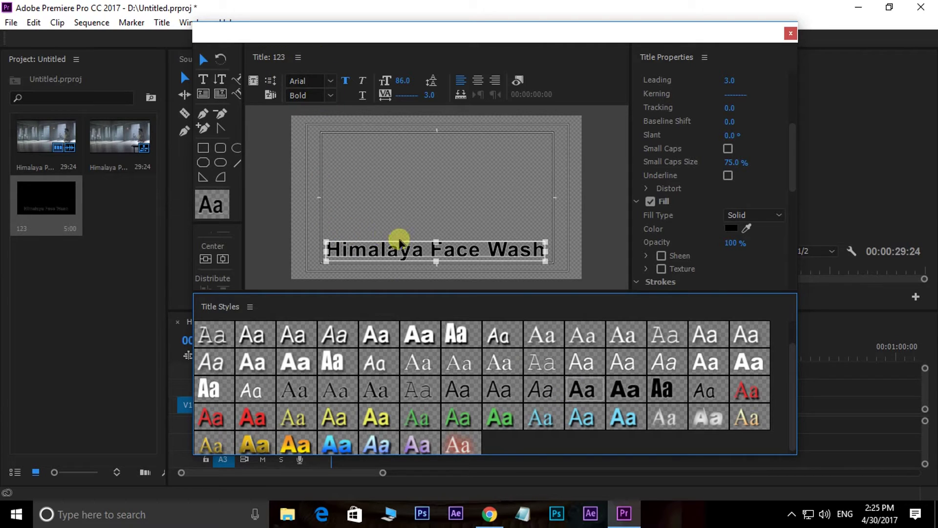
Turn on a drop shadow for the title at 54% opacity.
mouse_move(793, 152)
left_mouse_down()
mouse_move(786, 88)
mouse_move(796, 243)
mouse_move(785, 106)
mouse_move(789, 221)
left_mouse_up()
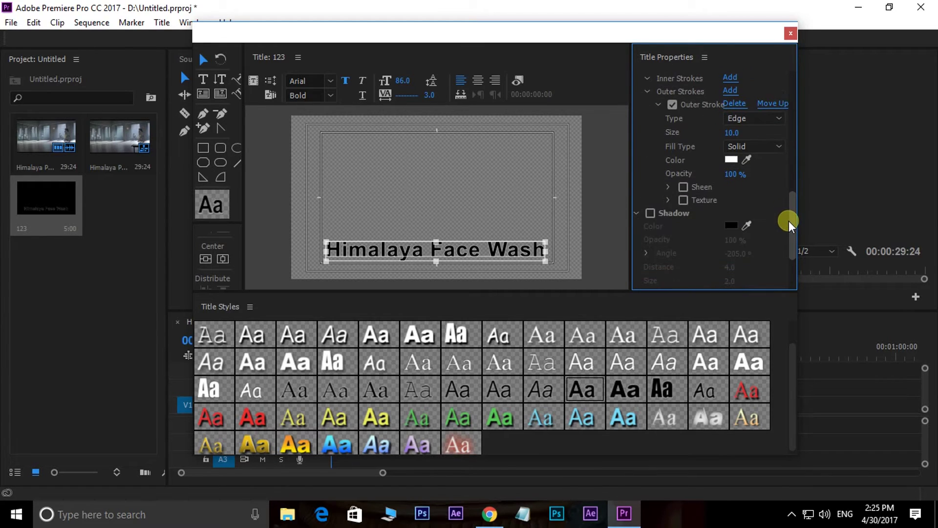
left_click(651, 214)
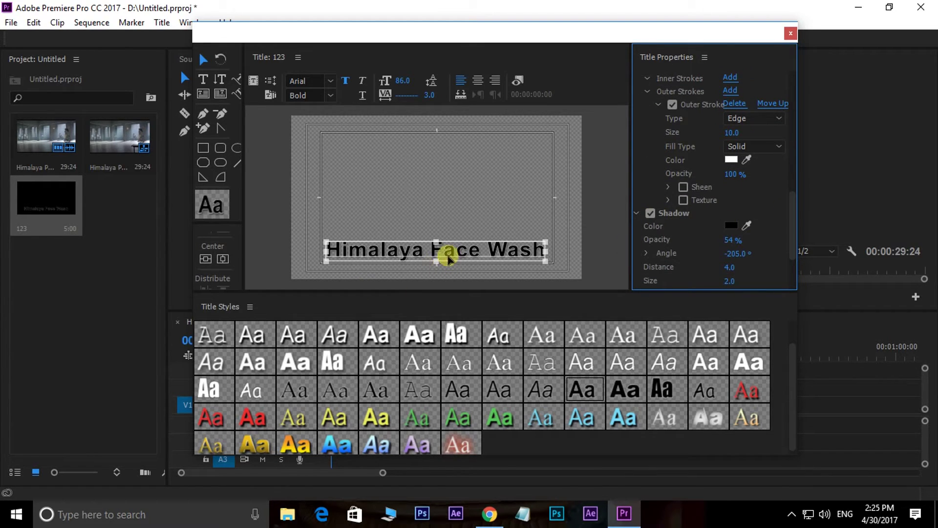
left_click_drag(731, 240, 442, 271)
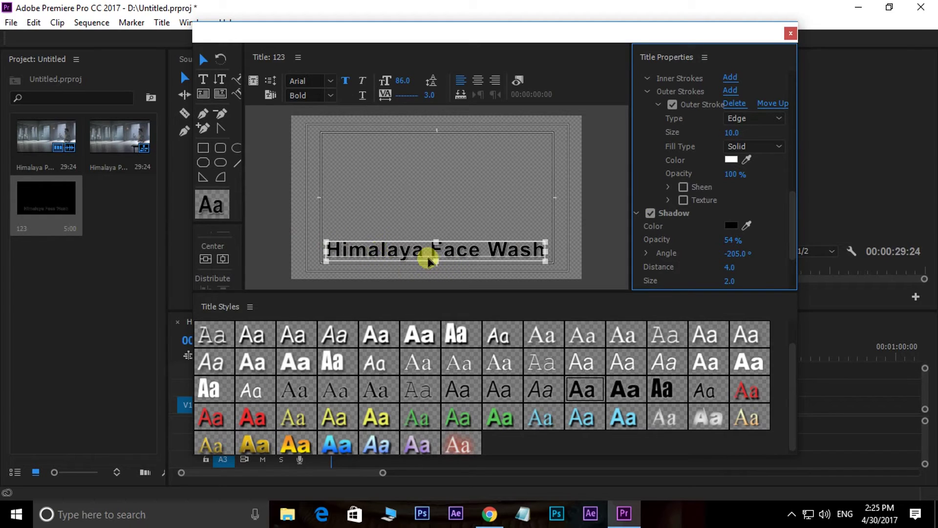
Place the 123 title at the start of track V2 and preview it.
left_click(791, 33)
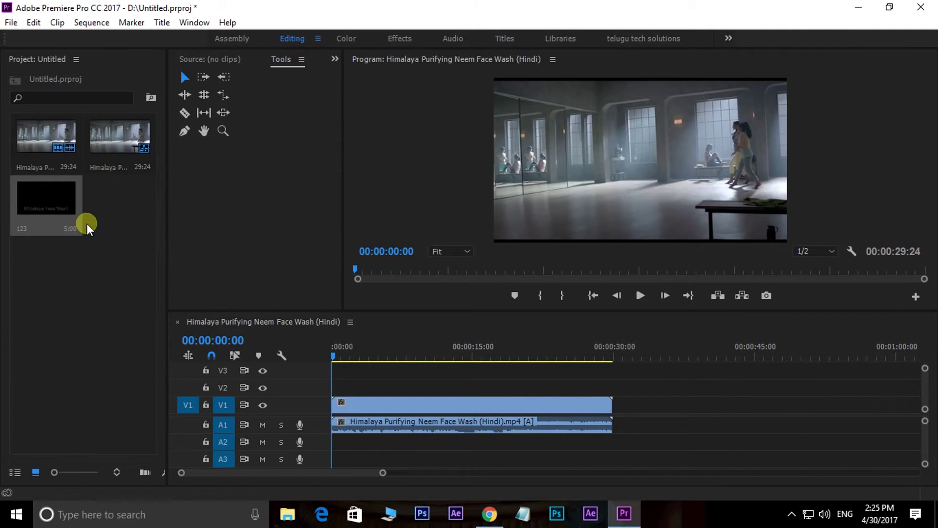
left_click(32, 196)
left_click_drag(264, 377, 342, 389)
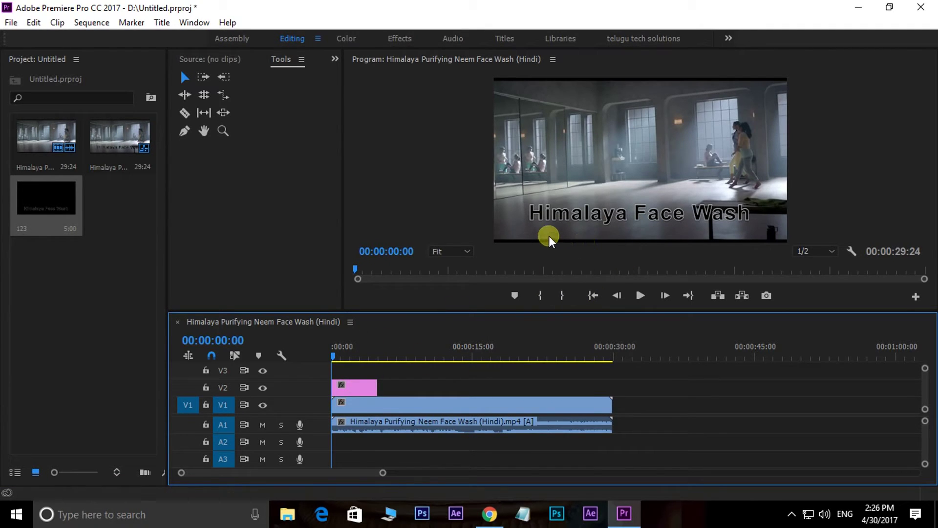
key("space")
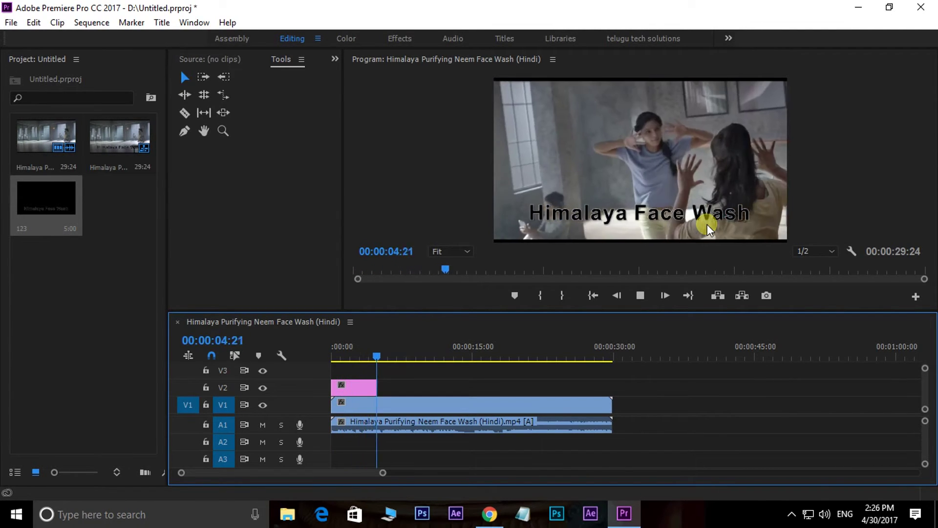
key("space")
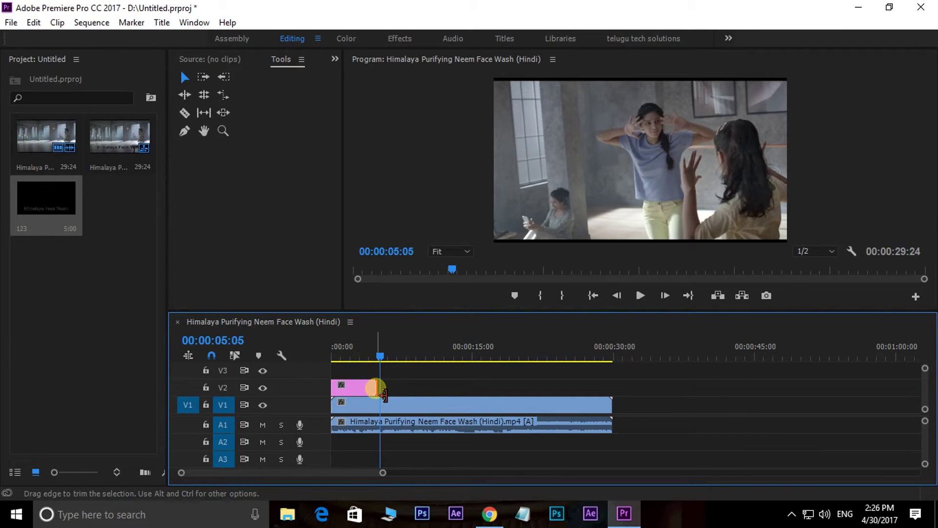
Extend the 123 title to the Himalaya clip's end at 29:24 and replay the sequence.
left_click_drag(384, 394, 496, 391)
left_click_drag(606, 390, 611, 387)
key("Home")
key("space")
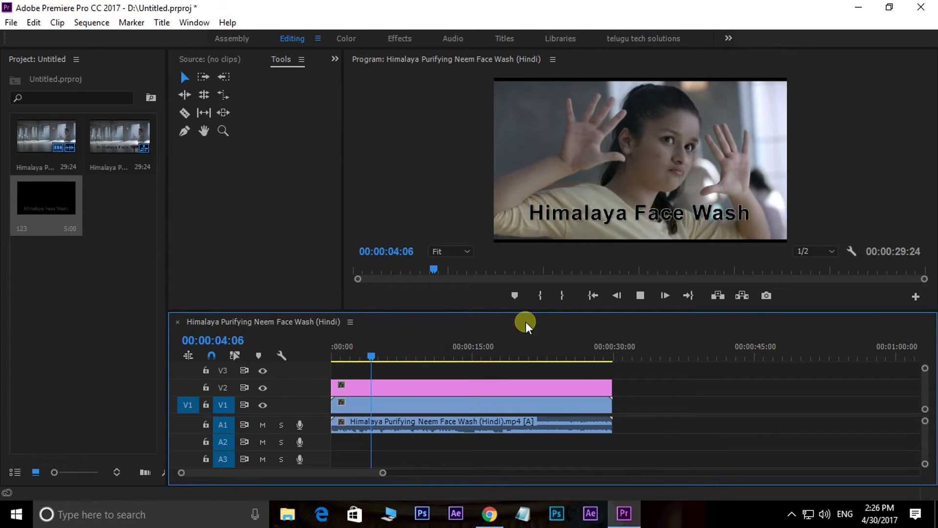
key("space")
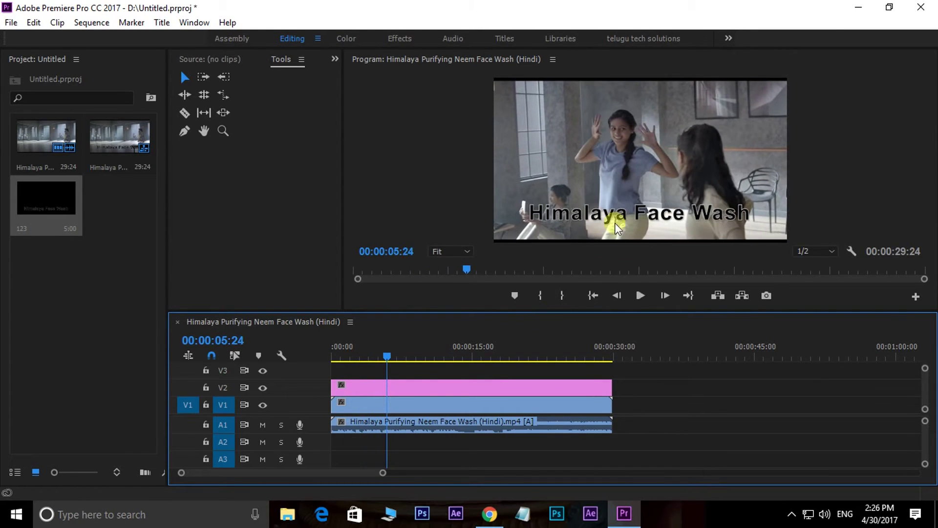
left_click_drag(383, 357, 360, 359)
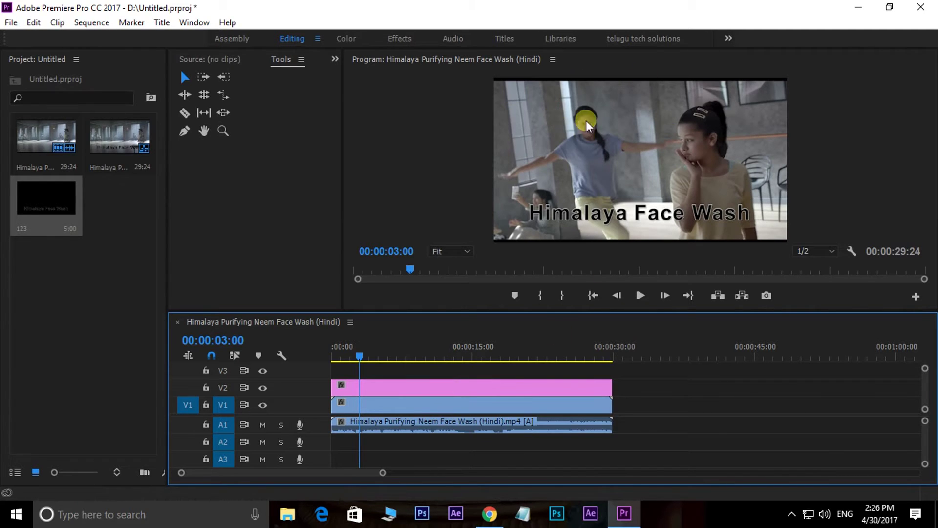
Reopen the 123 title from V2 in the Legacy Titler.
left_click(162, 27)
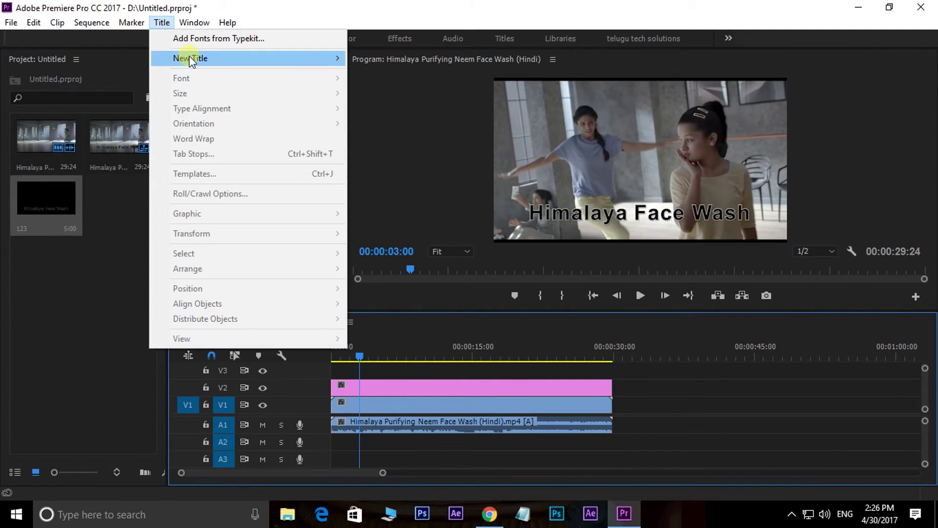
mouse_move(189, 57)
left_click(76, 272)
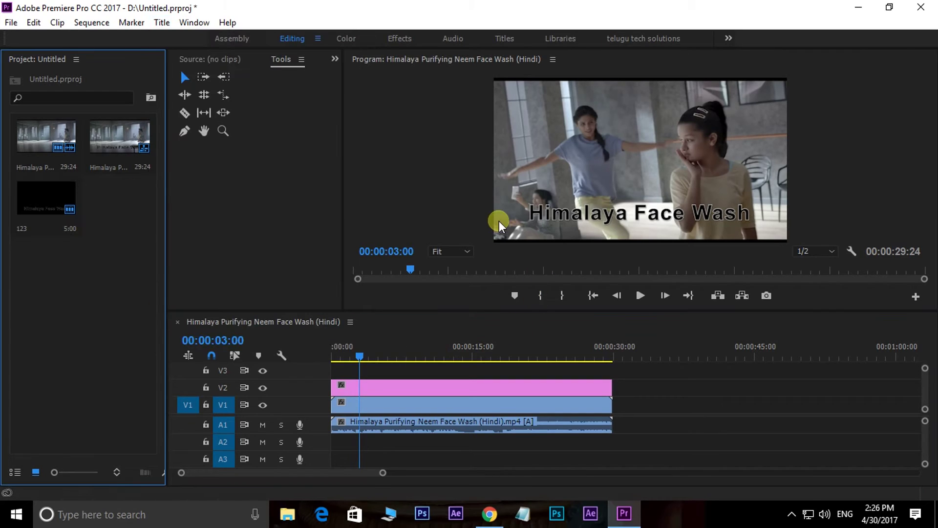
double_click(435, 386)
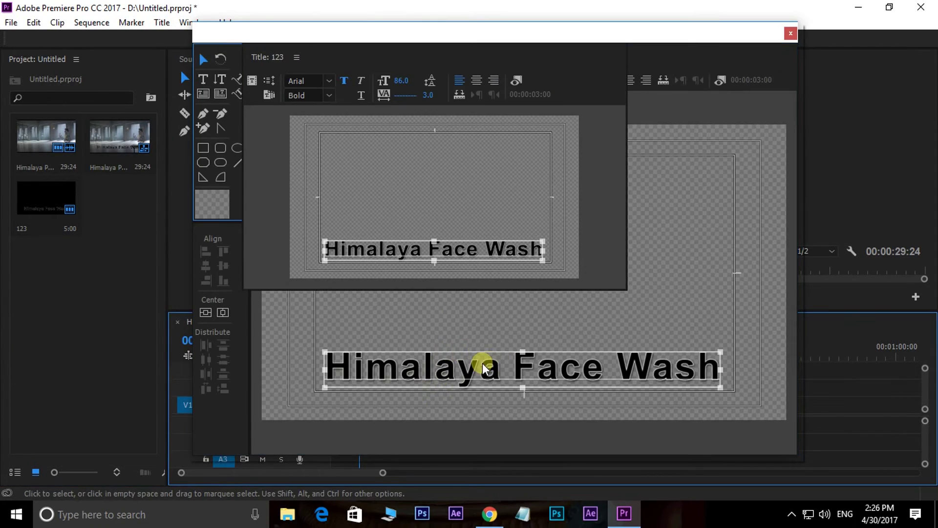
Select the Himalaya Face Wash text, enlarge the canvas panel, and delete the text.
left_click(482, 363)
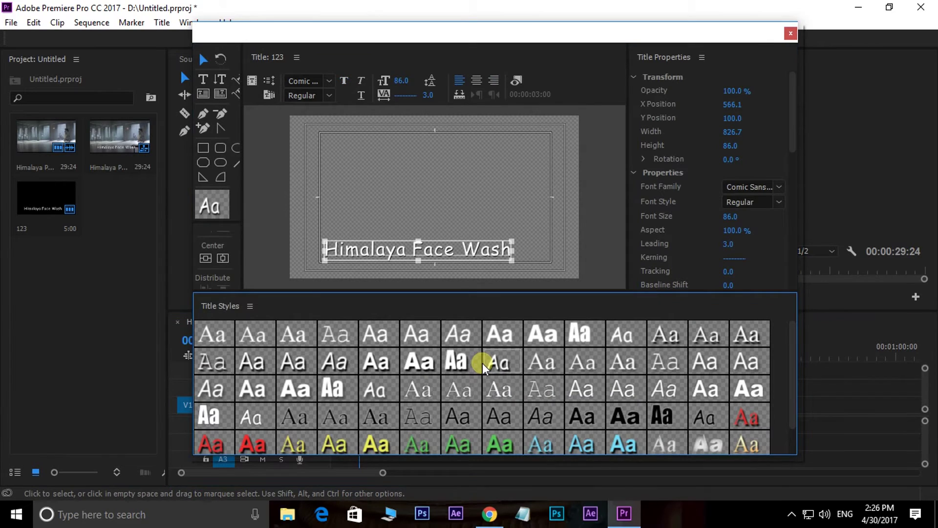
left_click(444, 252)
left_click_drag(445, 254, 452, 256)
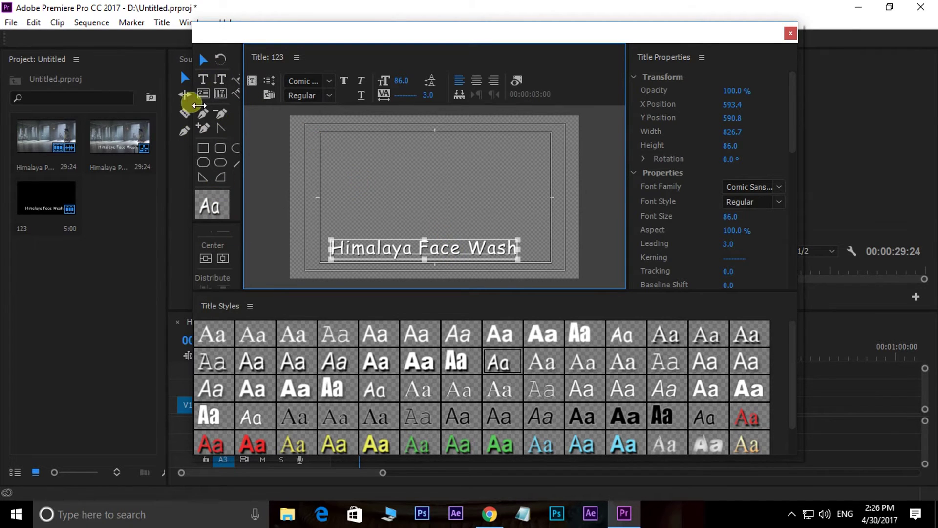
left_click_drag(278, 294, 288, 417)
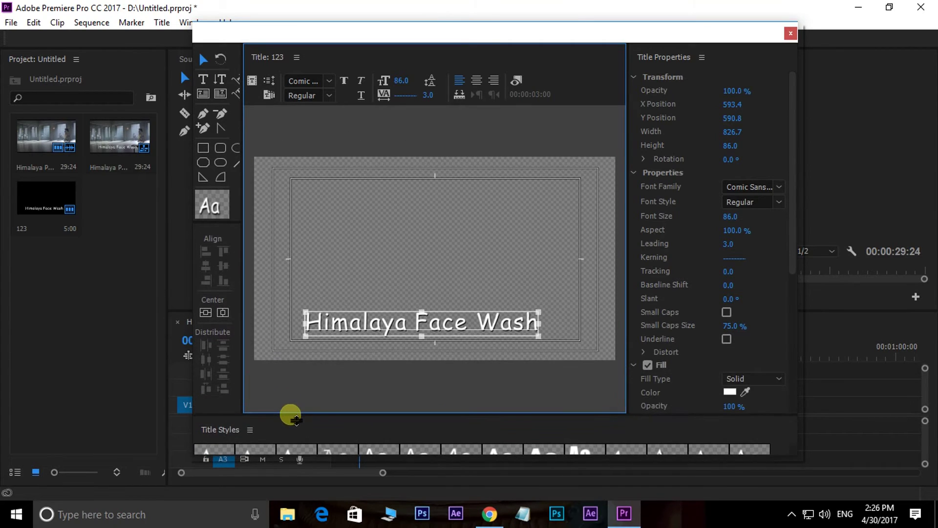
left_click_drag(351, 324, 390, 281)
key("Delete")
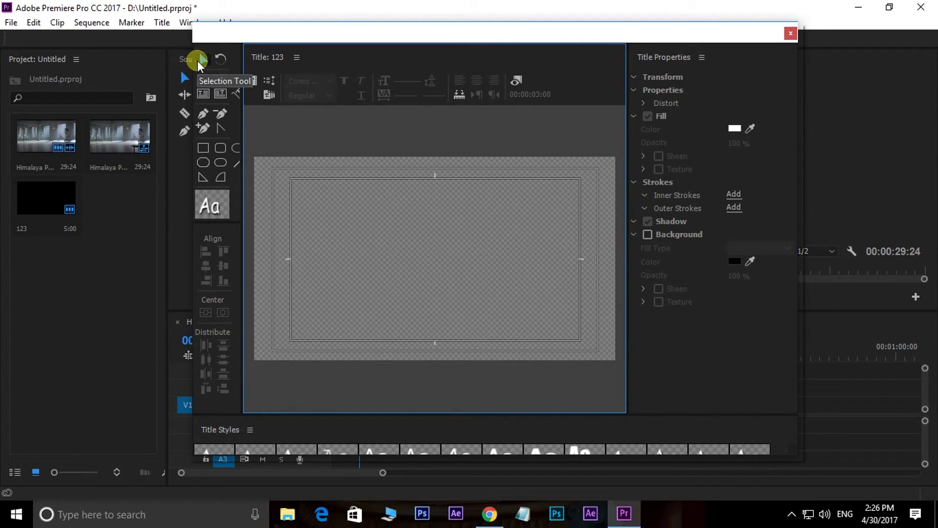
Add horizontal text 'telugu' at size 199.5 and move it toward the centre.
left_click(203, 79)
left_click(353, 250)
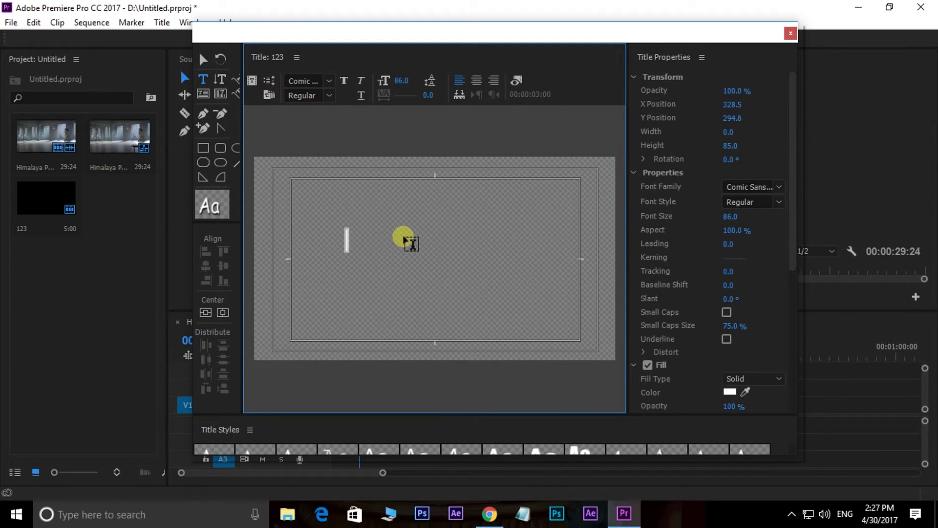
type("telugu")
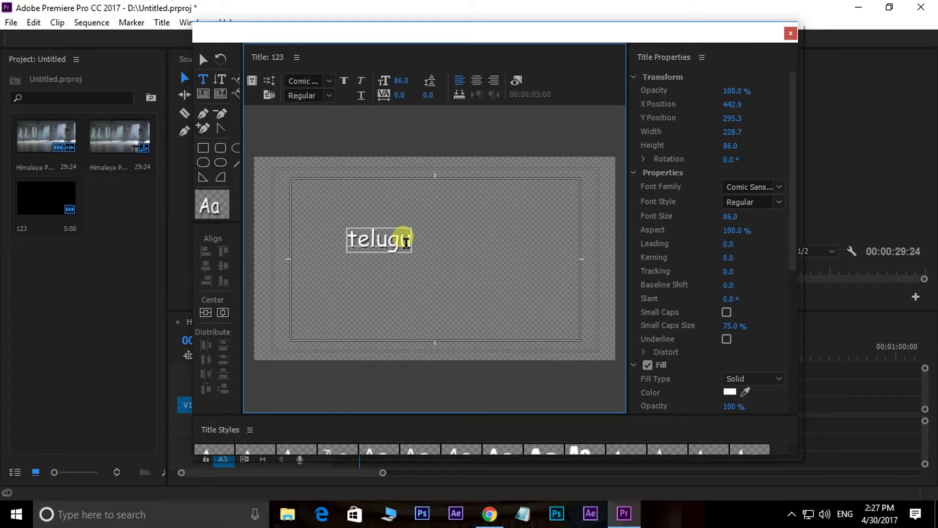
left_click(200, 59)
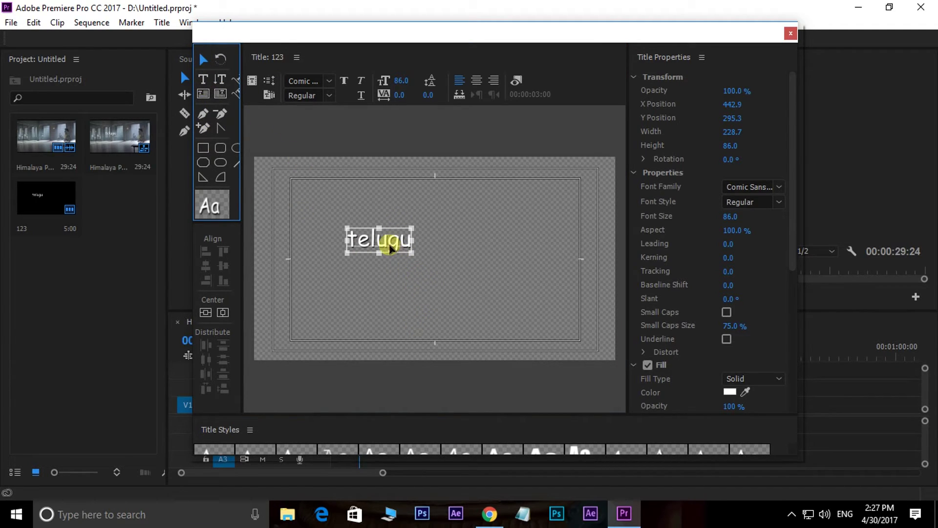
left_click_drag(391, 248, 467, 257)
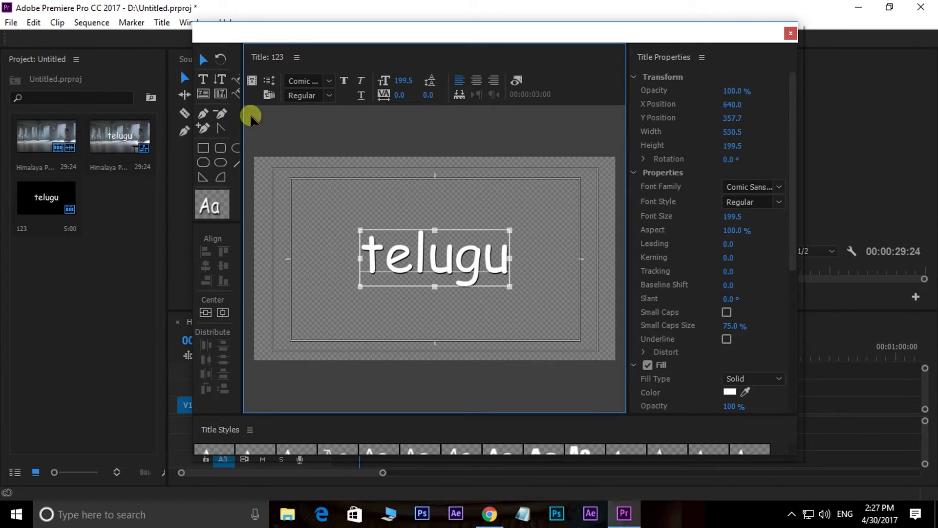
Try rotating the telugu text, then undo the rotation.
left_click(221, 58)
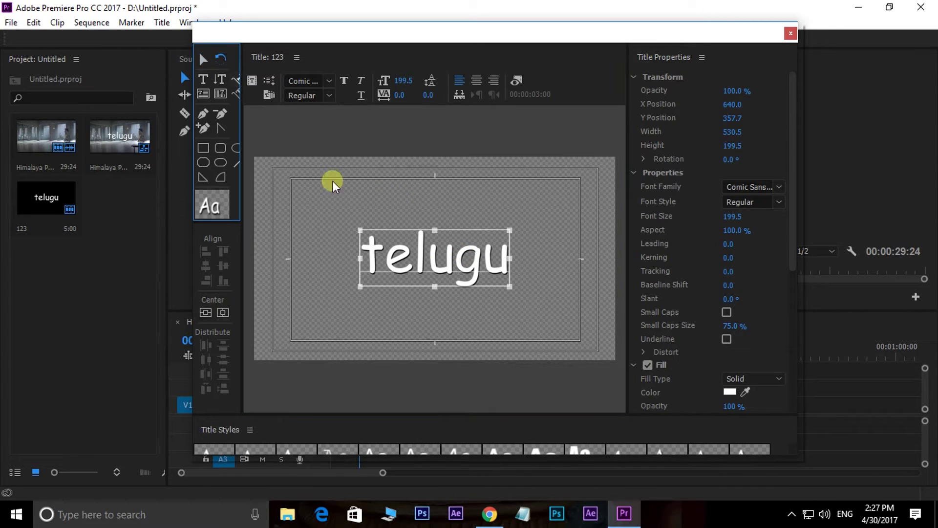
left_click_drag(473, 260, 521, 288)
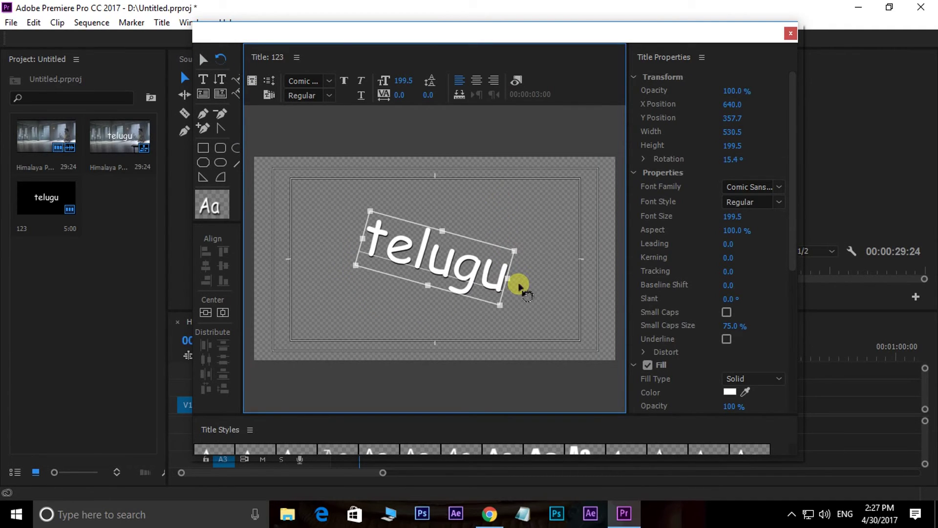
key("ctrl+z")
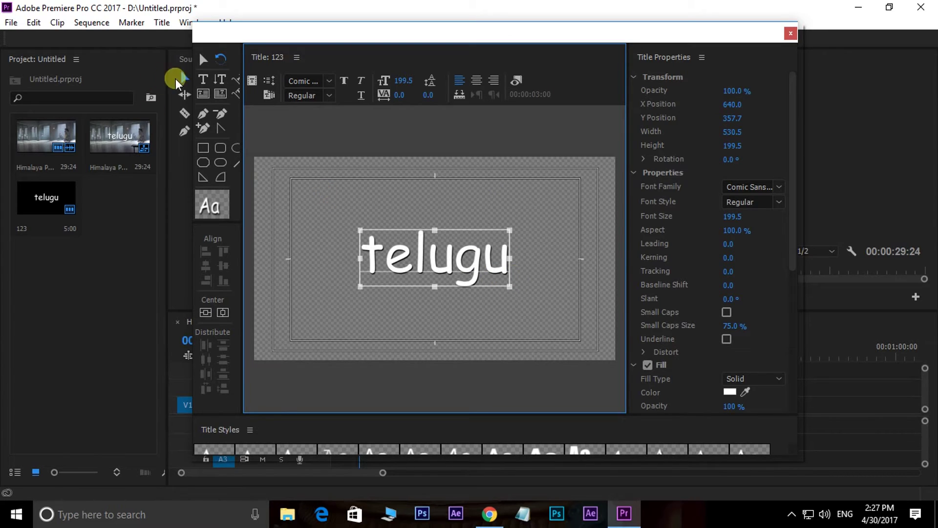
Move the telugu text to the left on the canvas.
left_click(204, 80)
left_click(464, 284)
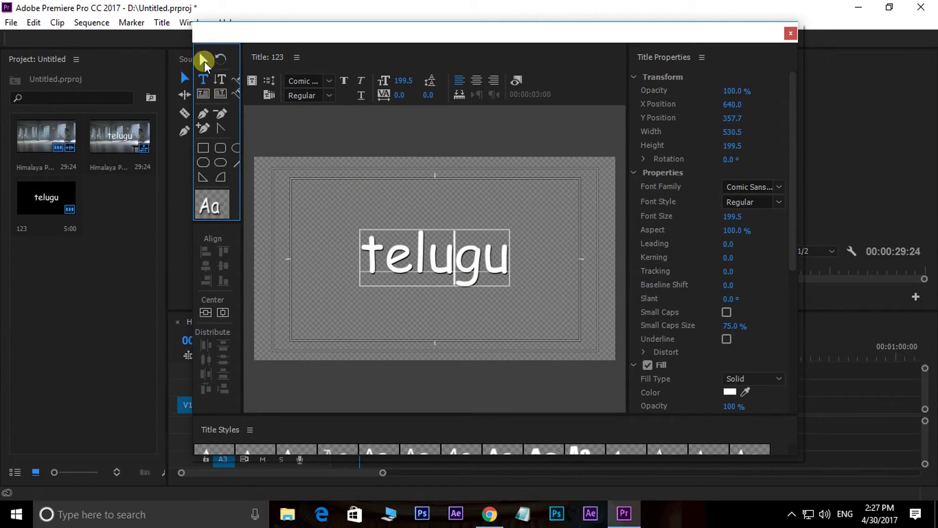
left_click(204, 60)
left_click_drag(458, 276, 401, 275)
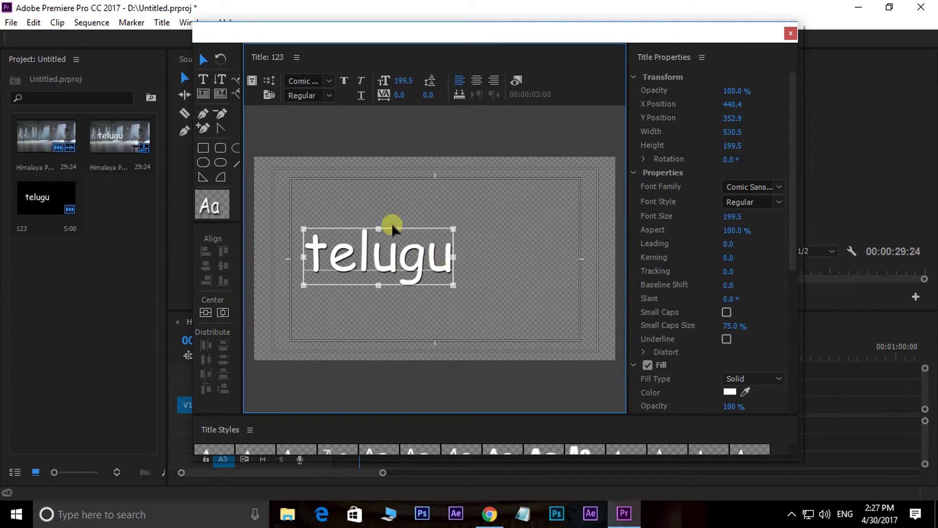
Add vertical text 'telu', move it up, and shrink its font size.
left_click(217, 80)
left_click_drag(511, 190, 554, 186)
type("telu")
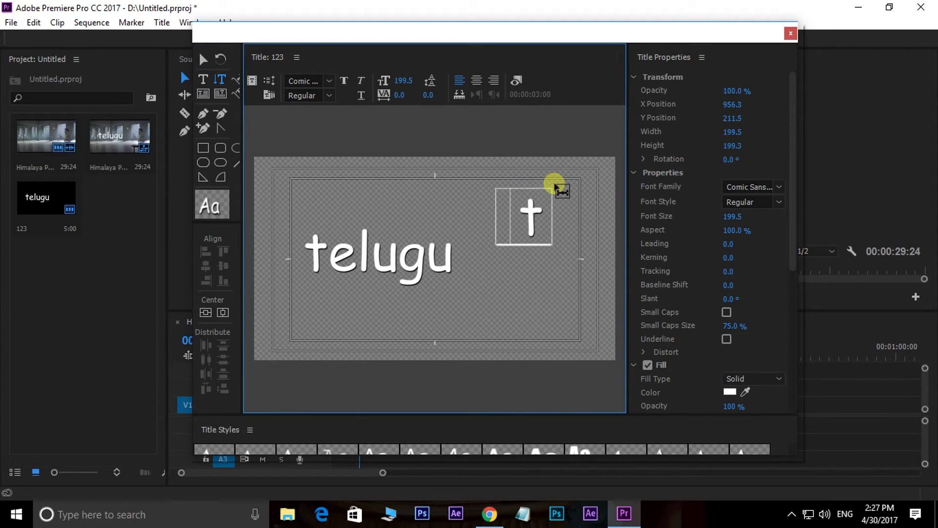
left_click(203, 59)
mouse_move(536, 285)
left_mouse_down()
mouse_move(530, 259)
mouse_move(538, 273)
left_mouse_up()
left_click_drag(403, 82, 297, 68)
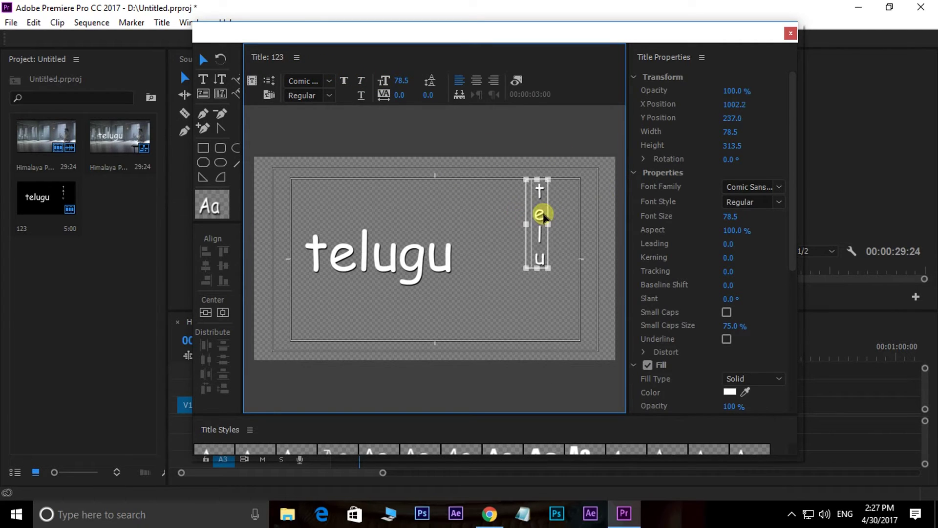
Delete both the vertical telu text and the horizontal telugu text.
key("Delete")
left_click(430, 243)
left_click_drag(430, 243, 434, 236)
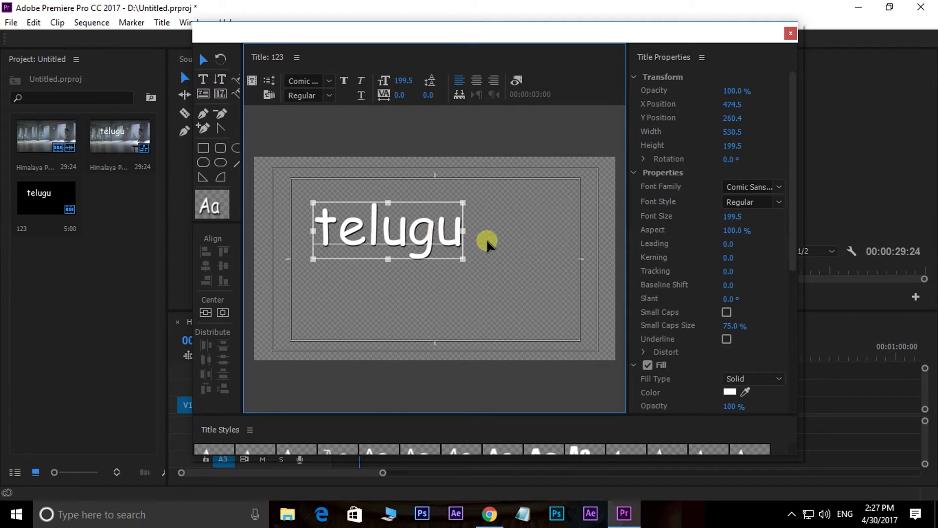
key("Delete")
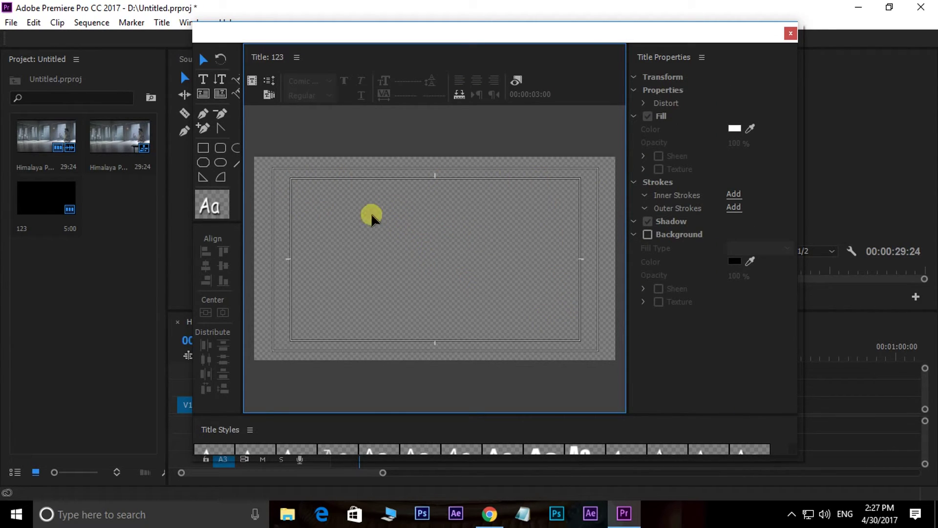
left_click(203, 95)
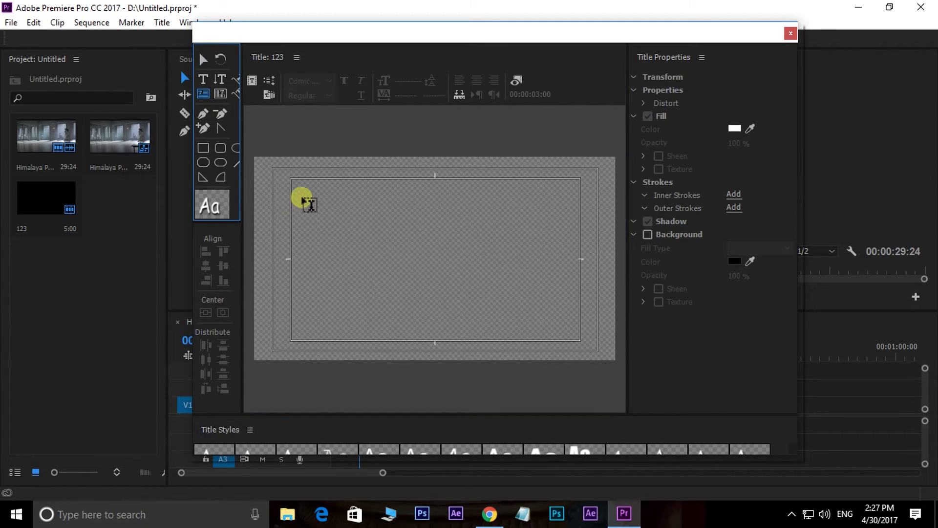
left_click_drag(296, 185, 576, 337)
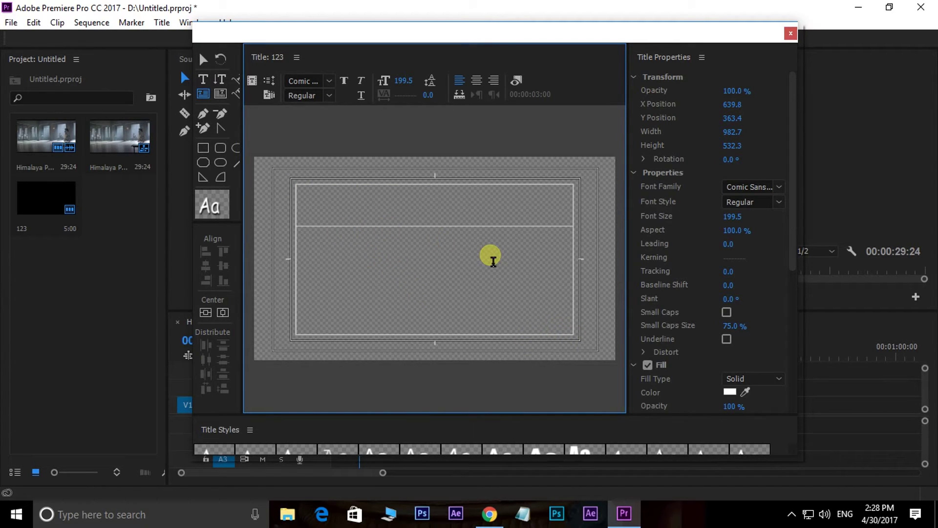
type("aaaaaaaaaaaaaaaaaaaa")
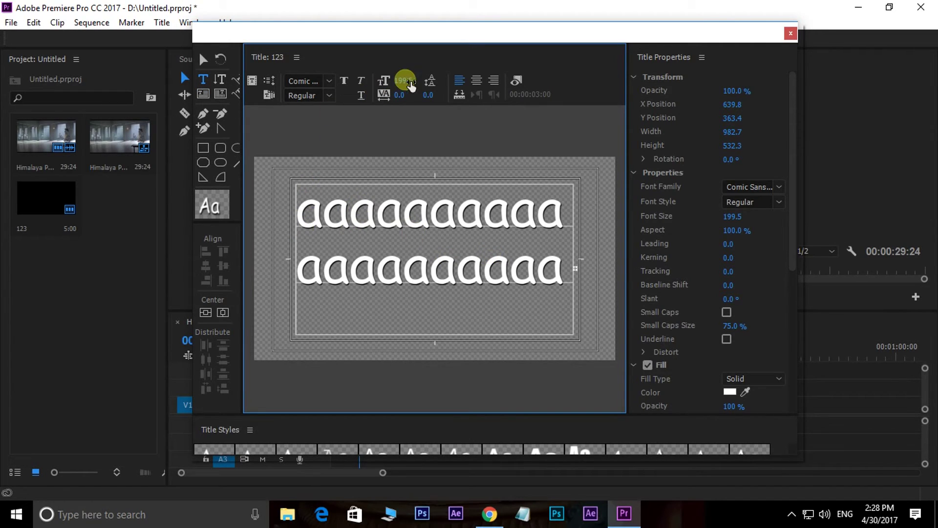
left_click_drag(404, 81, 310, 79)
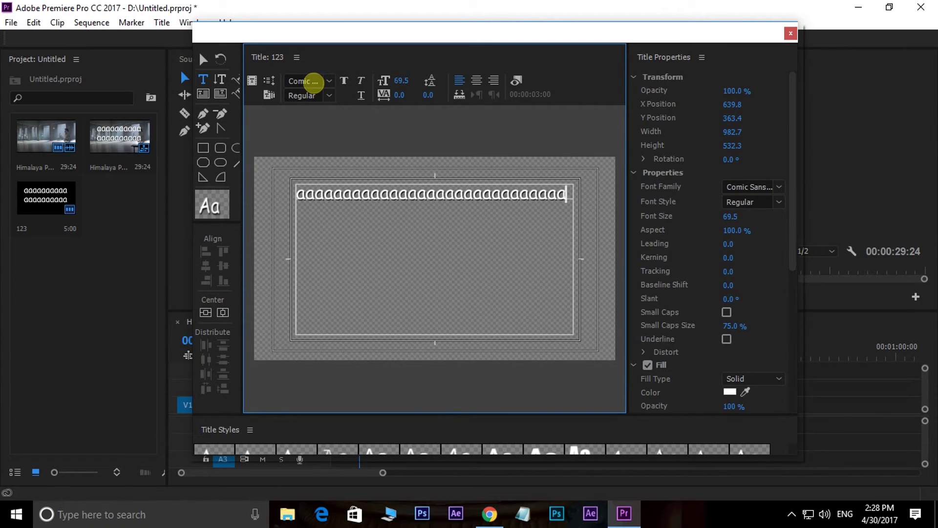
left_click(203, 59)
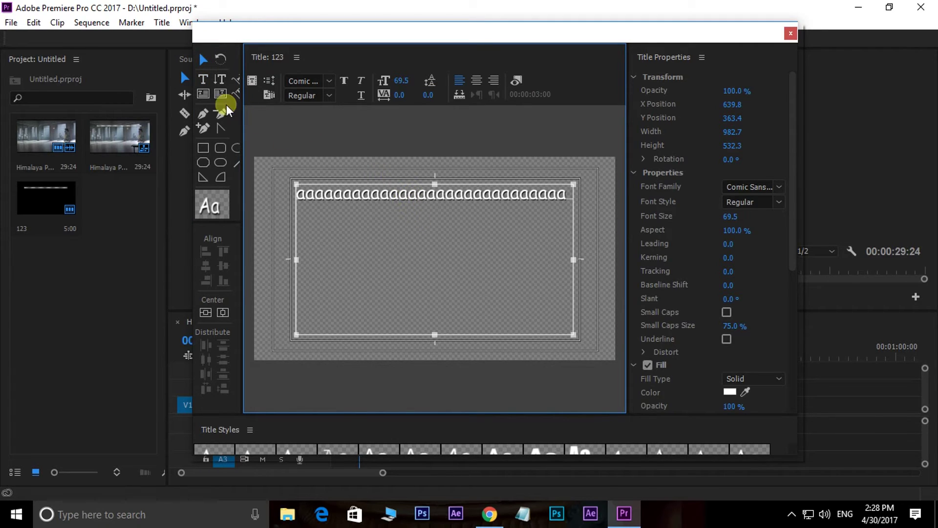
key("Delete")
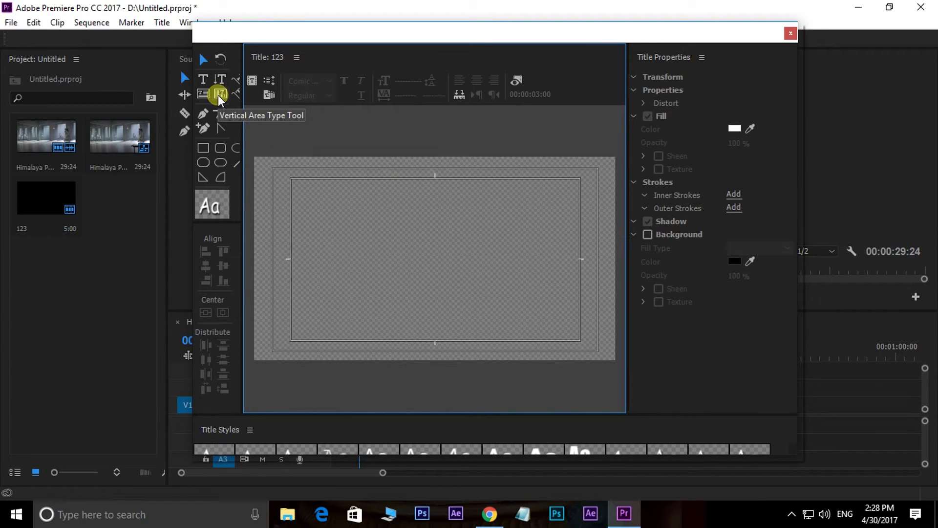
left_click(218, 93)
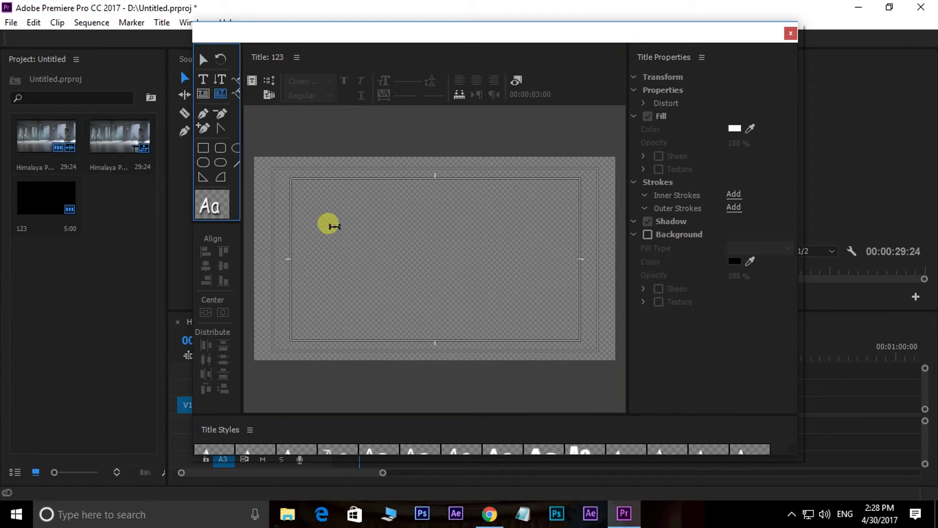
left_click_drag(360, 236, 575, 337)
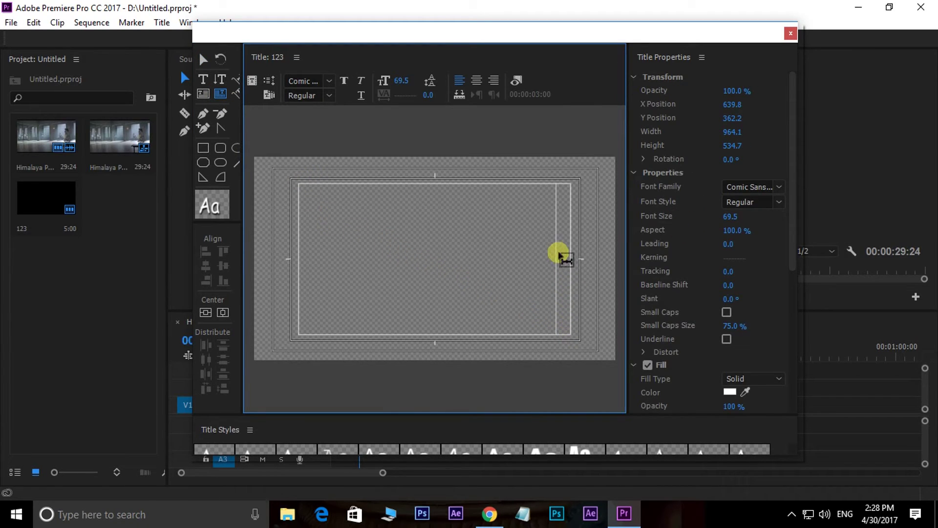
type("dddddddd")
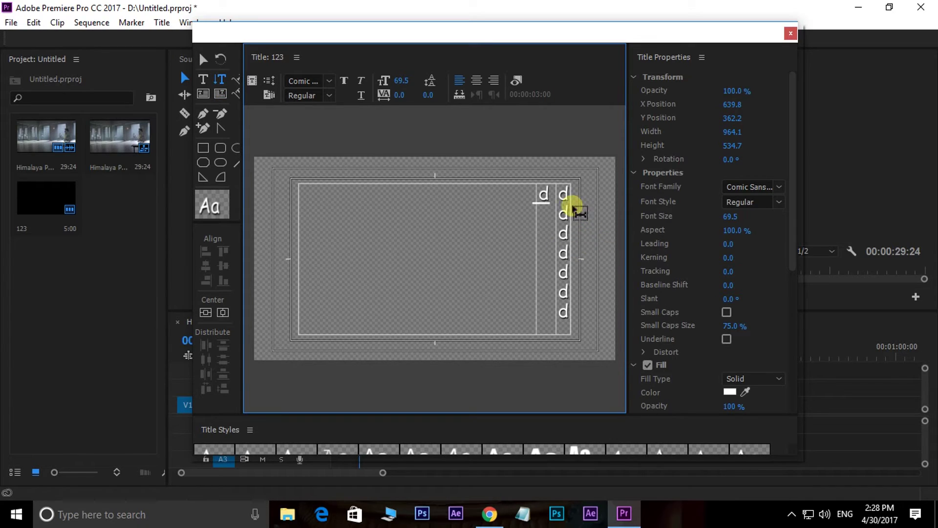
type("dddddddddddddddddddddddddddddddddddddddddddddddddddddd")
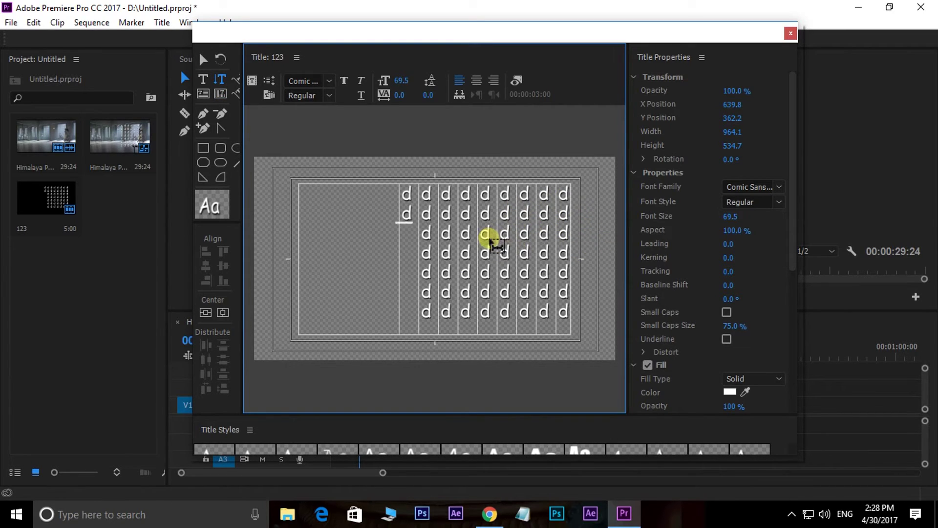
type("dddddddddddd")
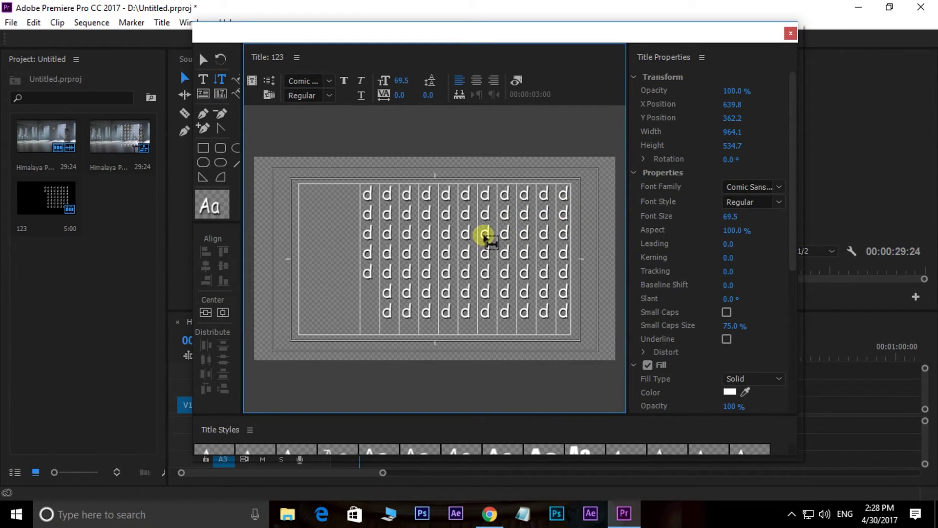
left_click(204, 59)
left_click(430, 255)
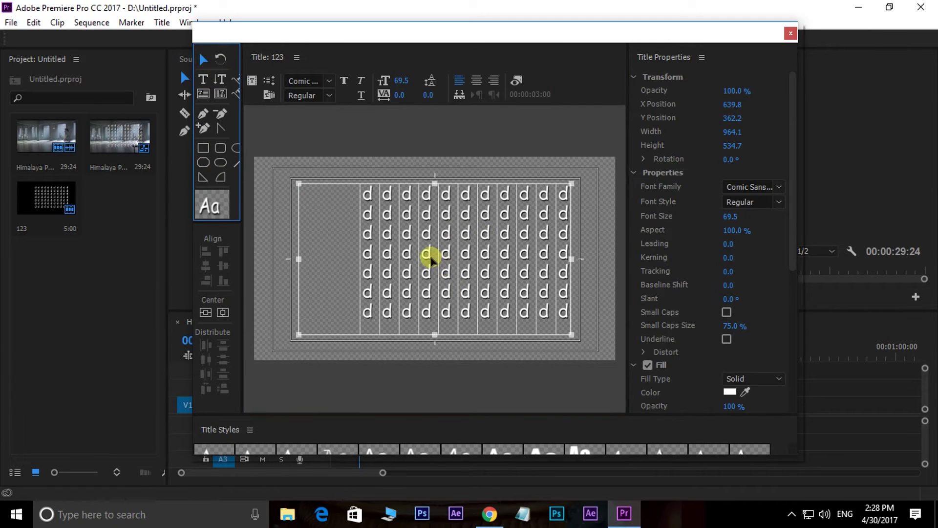
key("Delete")
left_click_drag(247, 210, 256, 211)
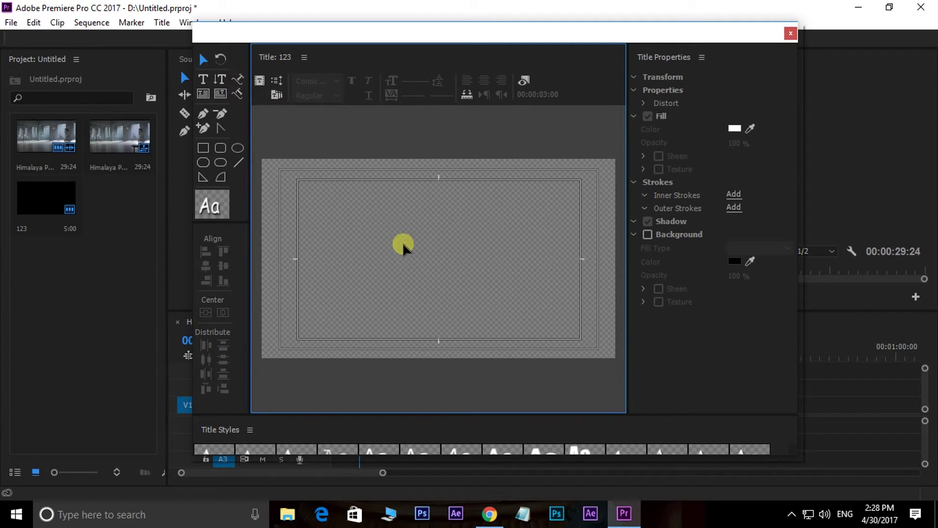
left_click(219, 68)
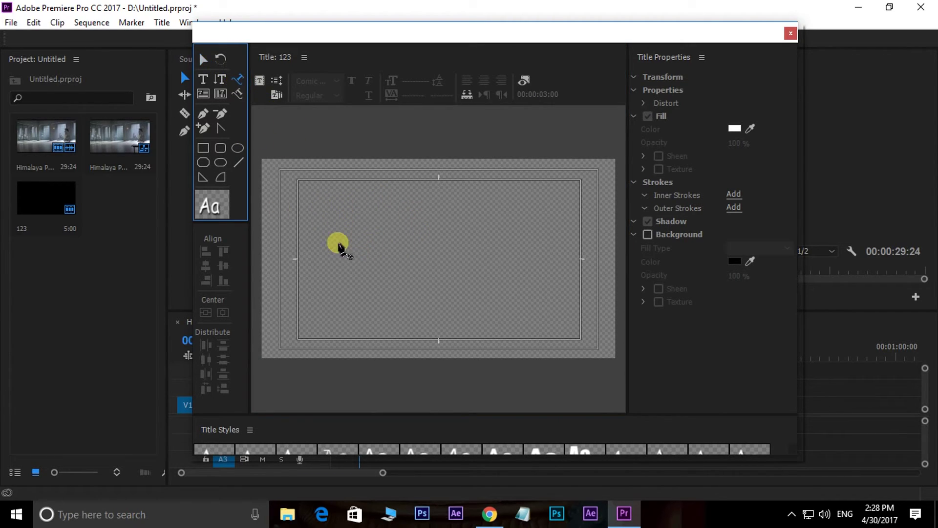
left_click(325, 240)
left_click_drag(389, 203, 430, 223)
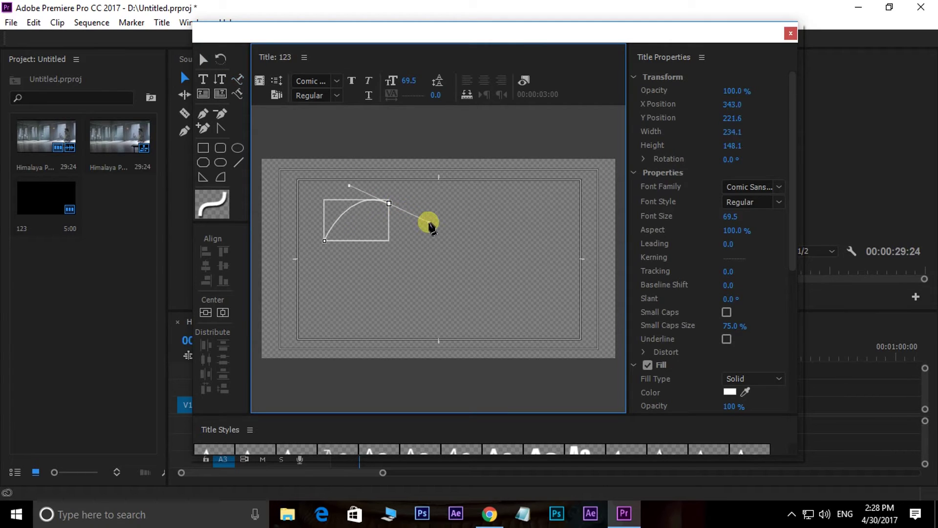
left_click_drag(550, 292, 689, 244)
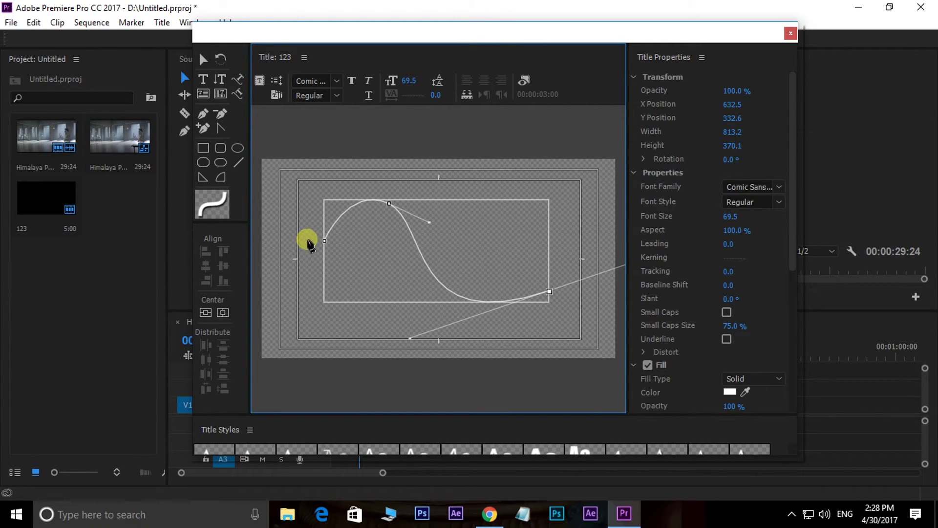
left_click(558, 305)
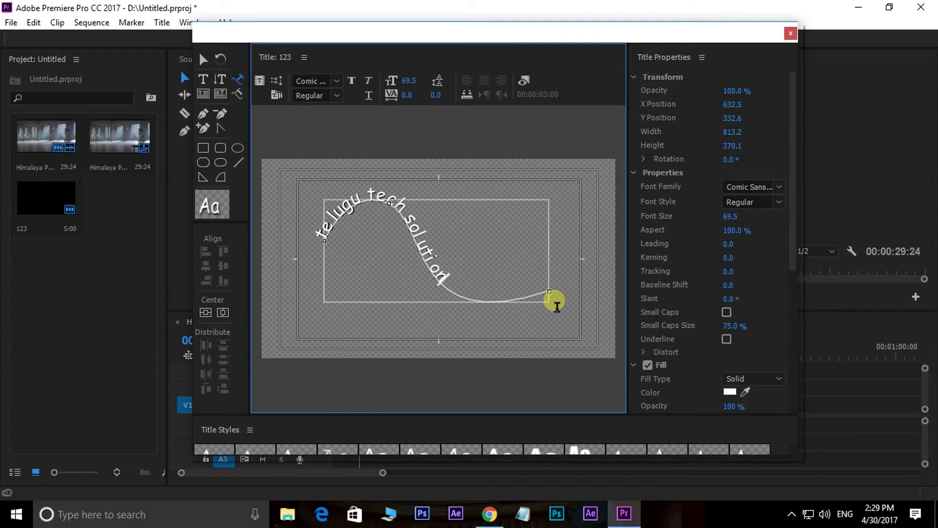
left_click(201, 58)
left_click(594, 254)
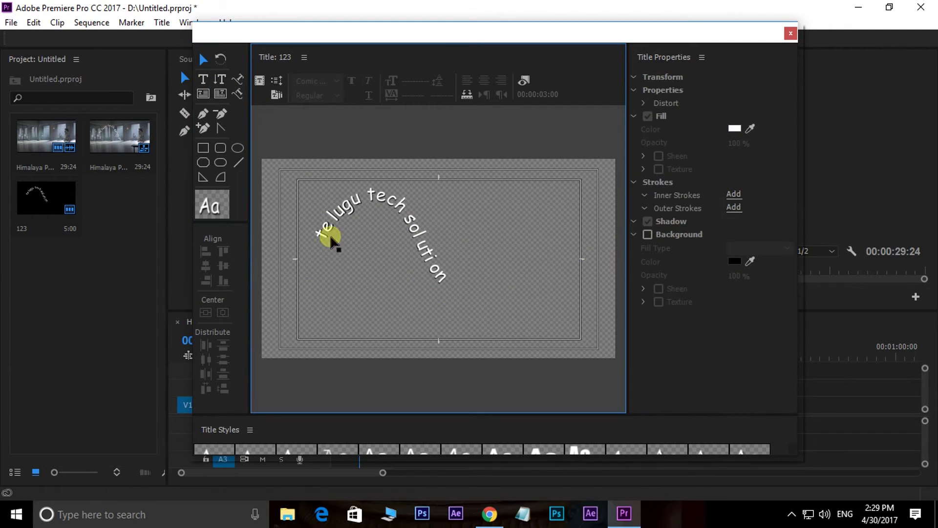
mouse_move(408, 219)
left_mouse_down()
mouse_move(412, 241)
mouse_move(411, 233)
left_mouse_up()
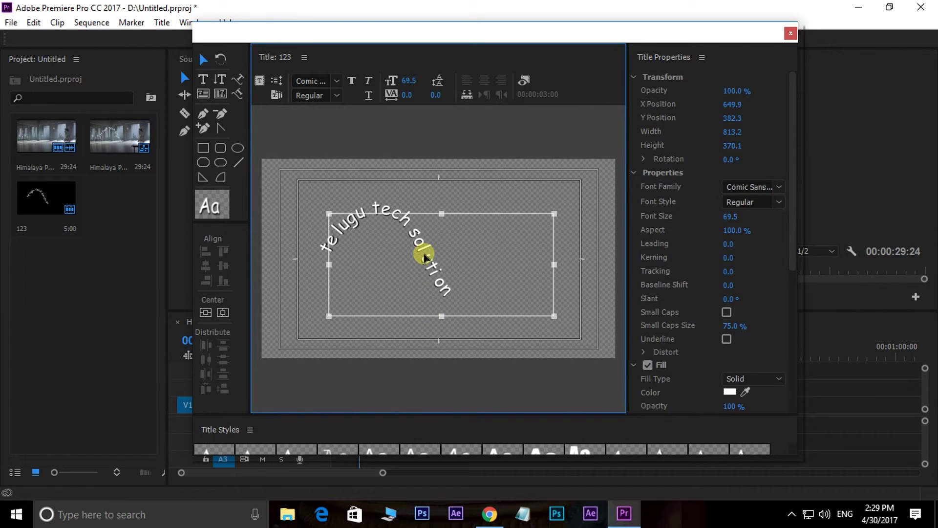
key("Delete")
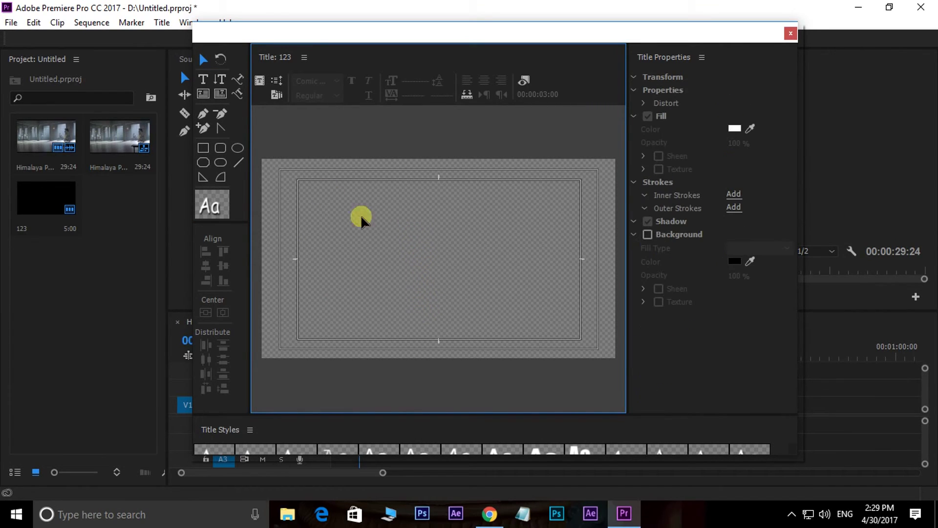
left_click(236, 93)
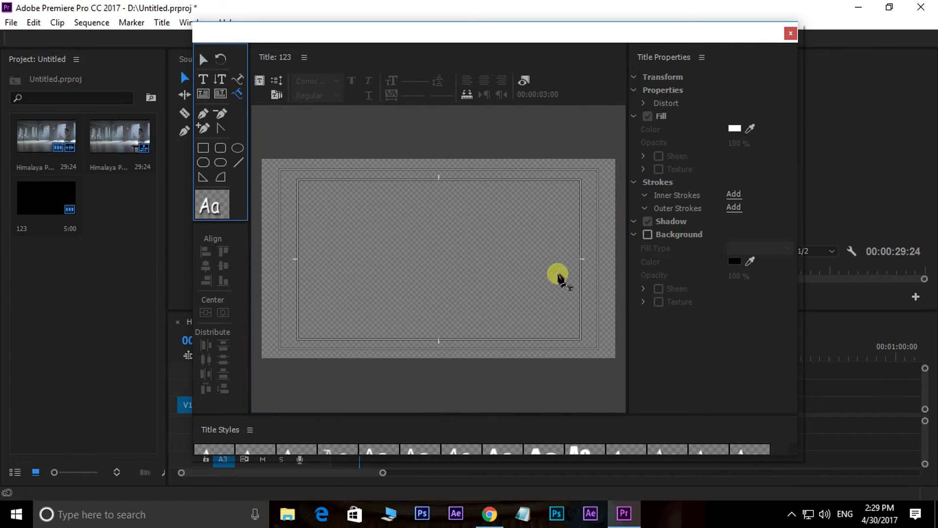
left_click(535, 212)
left_click_drag(452, 277, 389, 244)
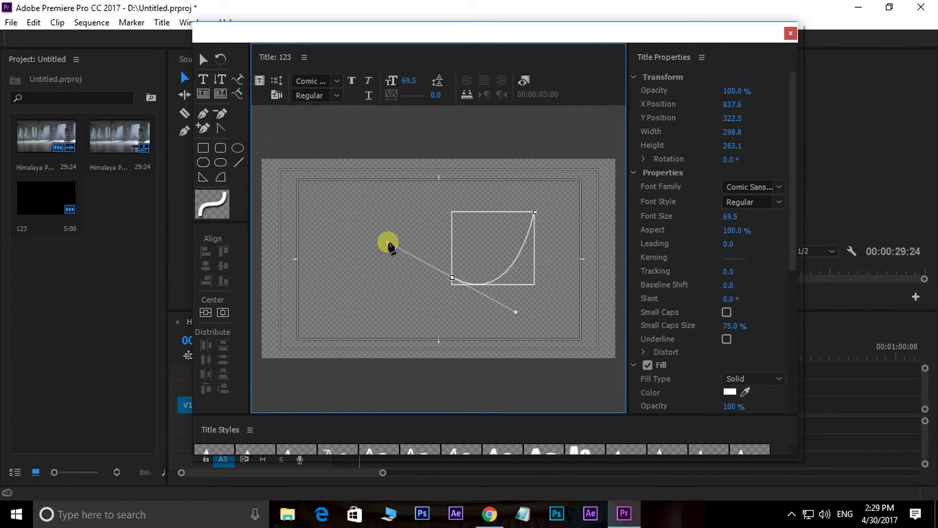
left_click_drag(332, 218, 283, 247)
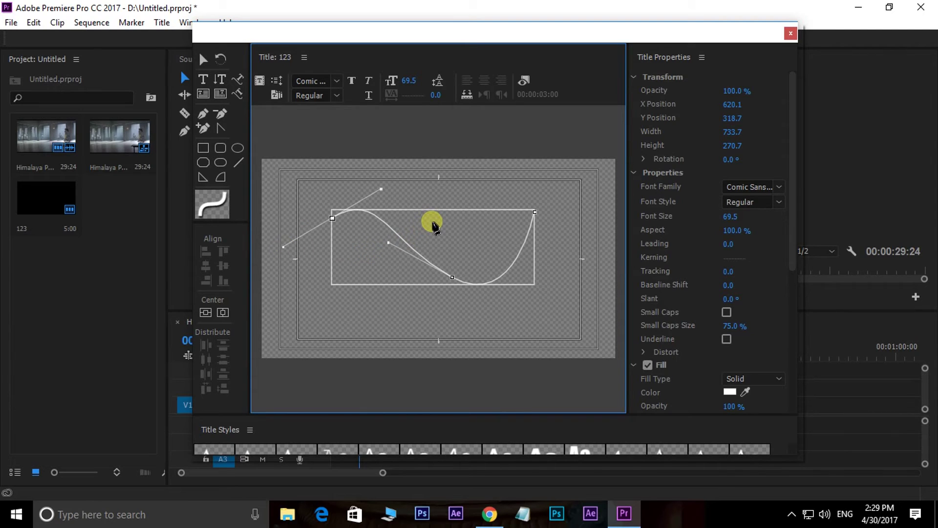
key("y")
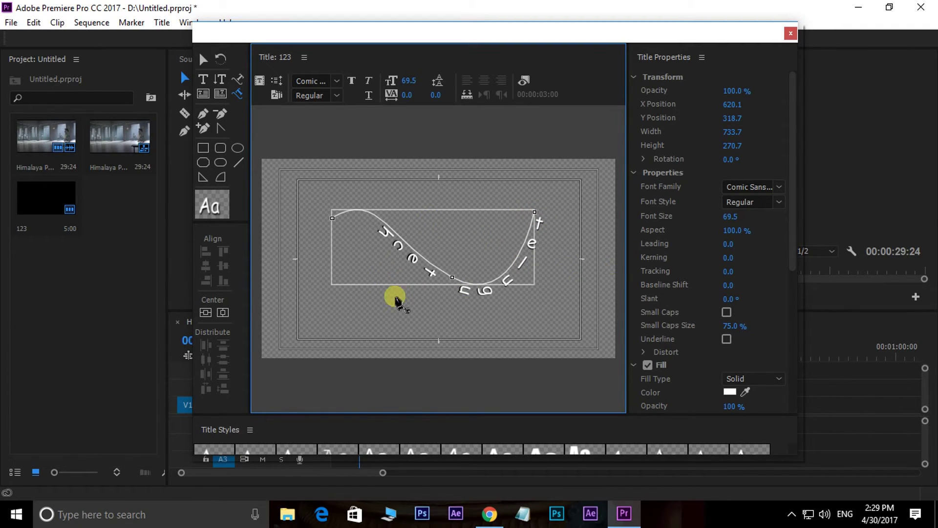
left_click(201, 60)
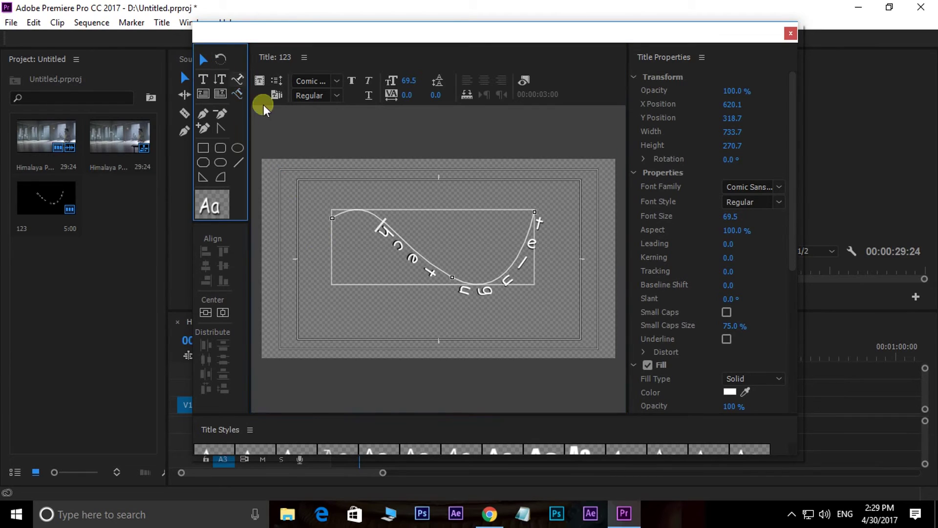
left_click(369, 285)
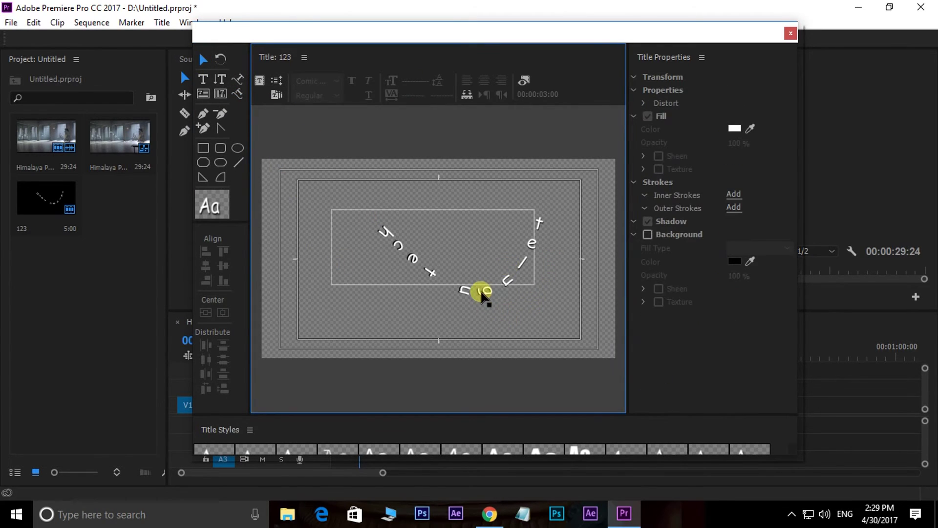
mouse_move(478, 293)
left_mouse_down()
mouse_move(445, 310)
mouse_move(463, 301)
left_mouse_up()
key("Delete")
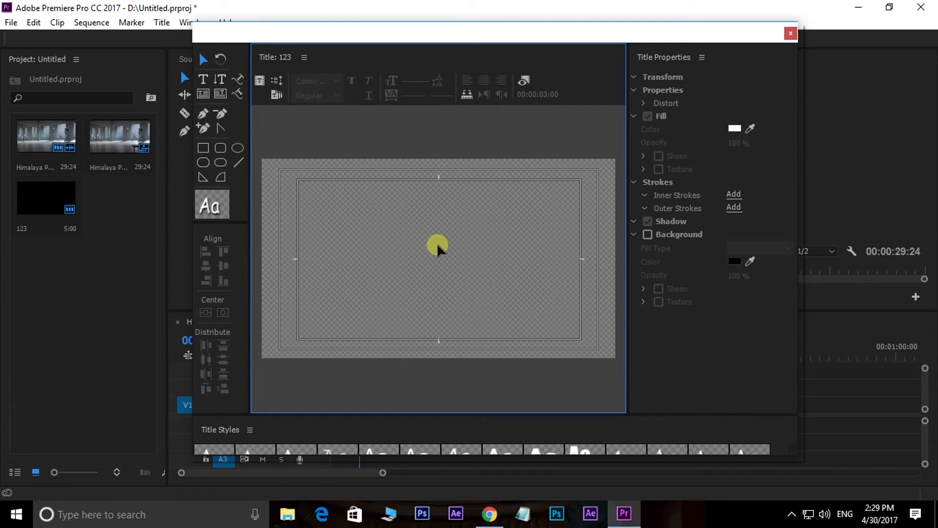
Draw a white S-shaped wavy open curve with the Pen tool.
left_click(199, 115)
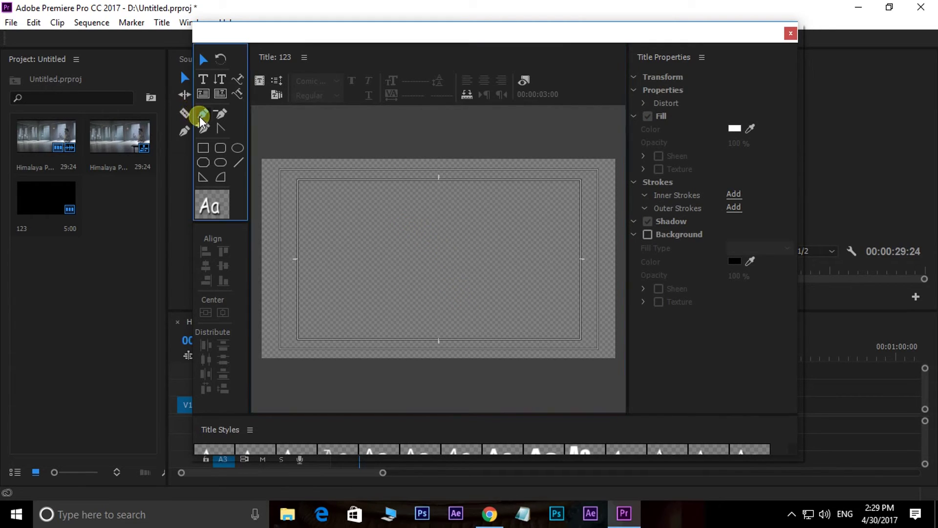
left_click(336, 300)
left_click_drag(357, 230, 402, 217)
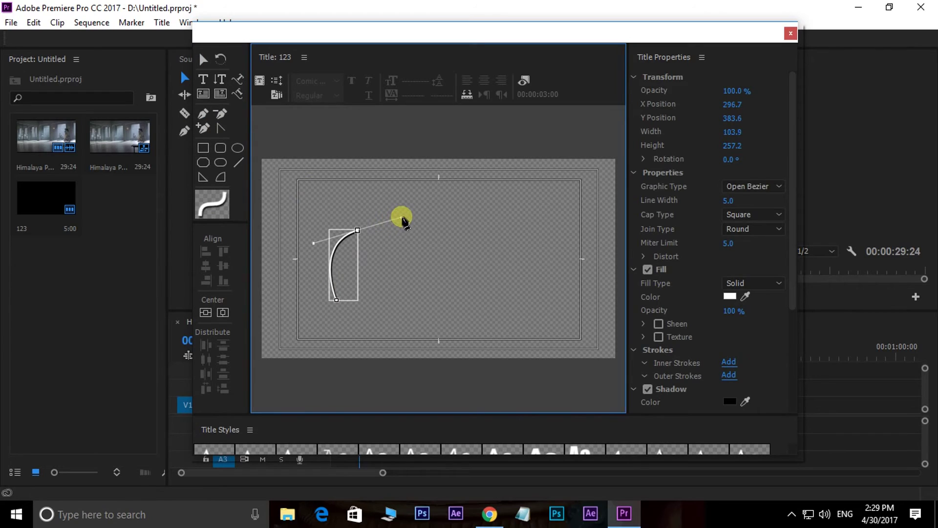
left_click_drag(462, 245, 499, 199)
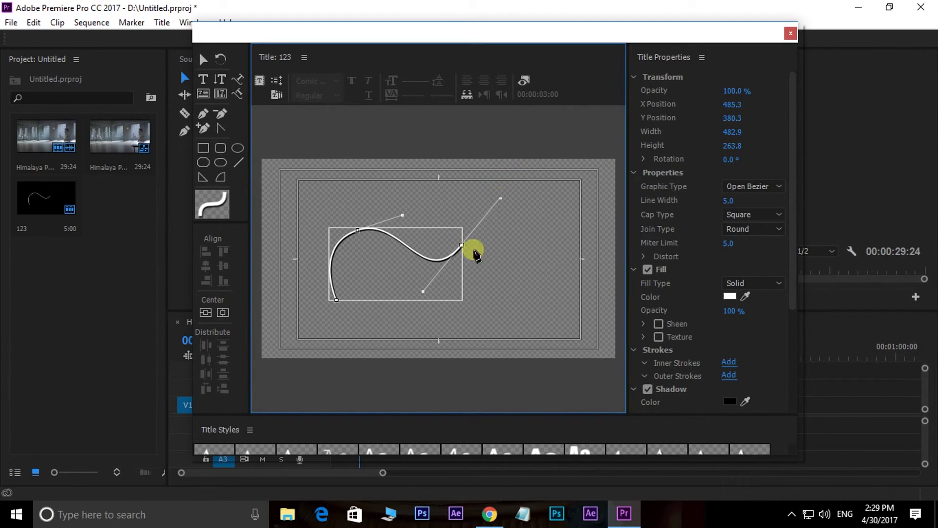
left_click(205, 57)
left_click(506, 260)
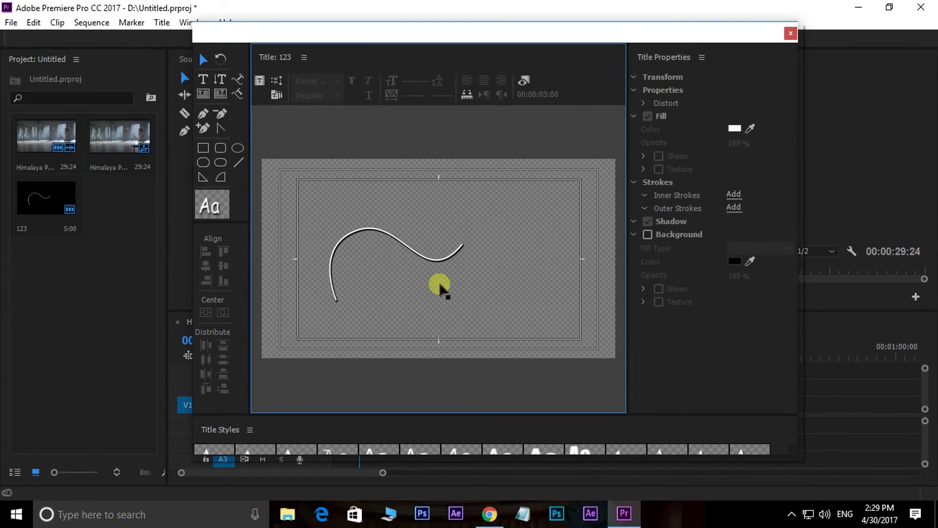
Draw a second hooked curved path, then close the Legacy Titler.
left_click(201, 115)
left_click_drag(487, 225, 513, 202)
left_click_drag(464, 271, 477, 291)
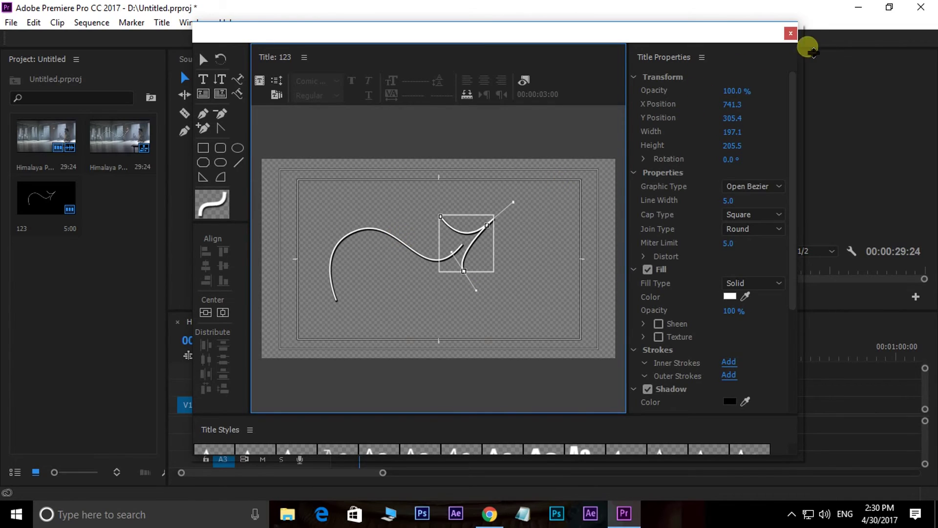
left_click(790, 34)
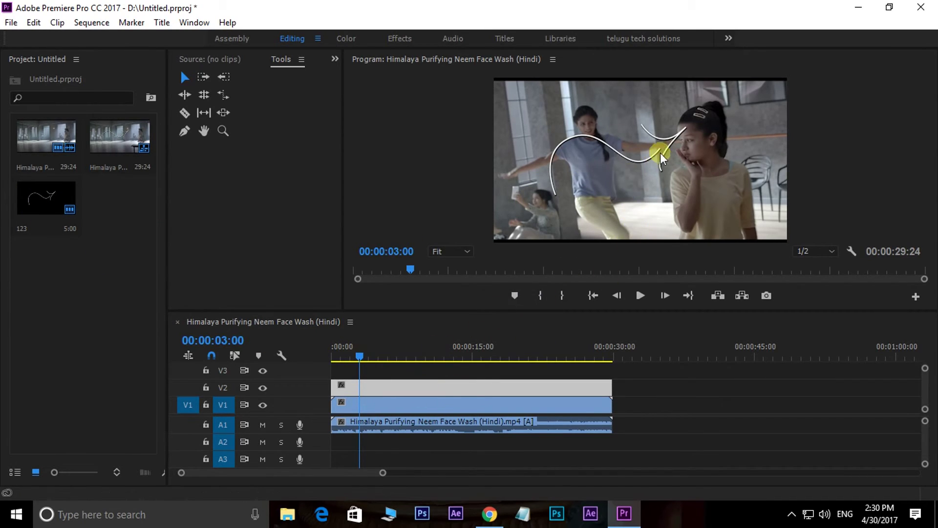
Play and stop the sequence to preview the curves, then reopen title 123 from V2.
key("space")
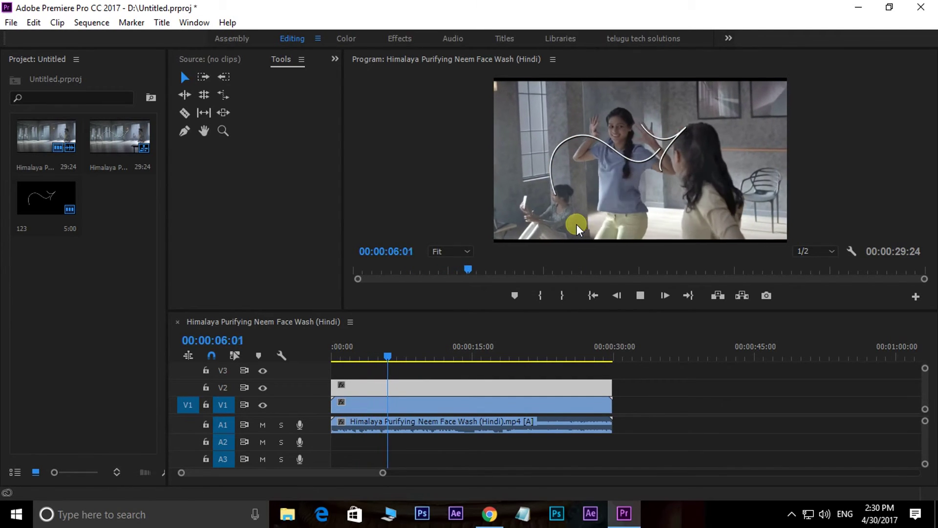
key("space")
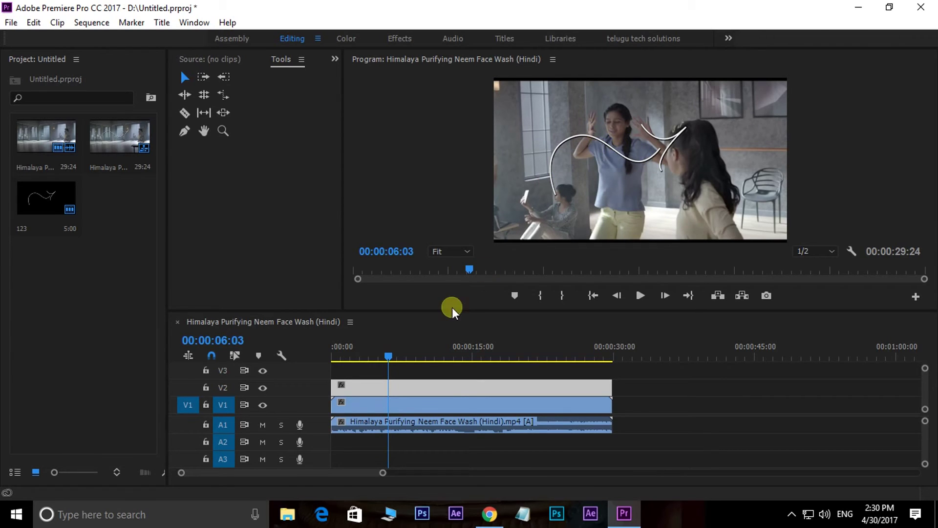
double_click(440, 389)
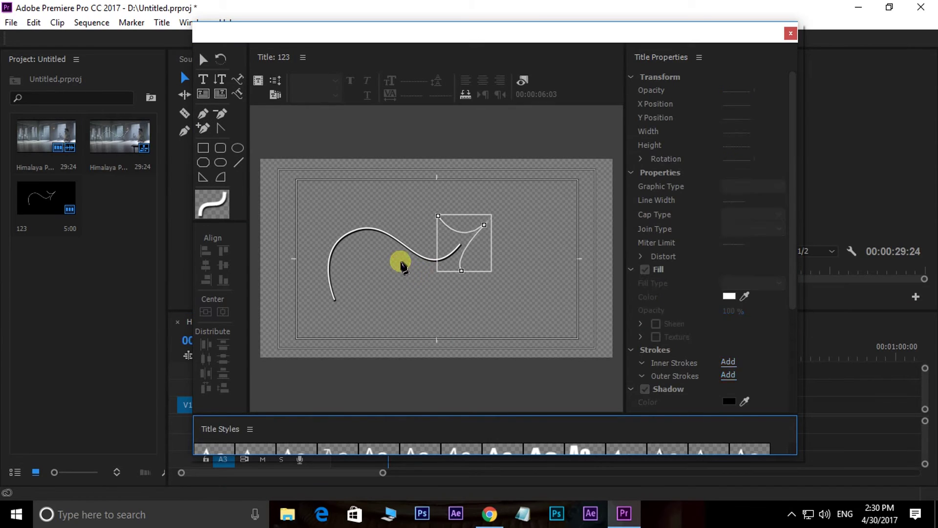
Delete the hooked path and the wavy line from the title.
key("Delete")
left_click(203, 60)
left_click(345, 268)
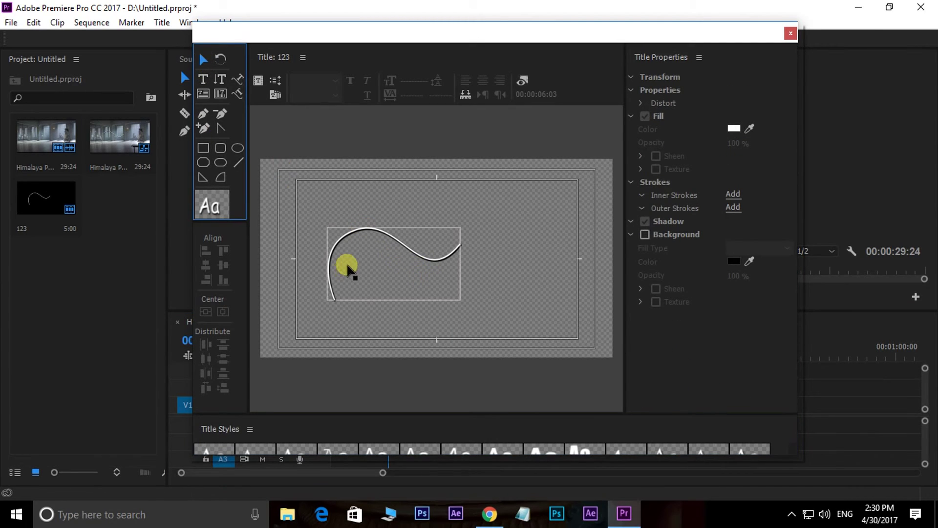
key("Delete")
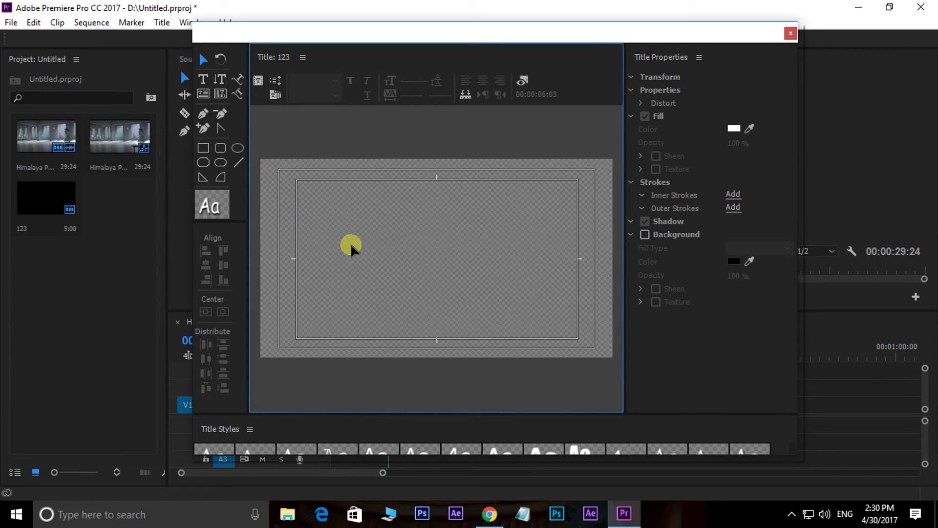
Draw a new Pen curve that dips down and rises to the right.
left_click(202, 114)
left_click(324, 194)
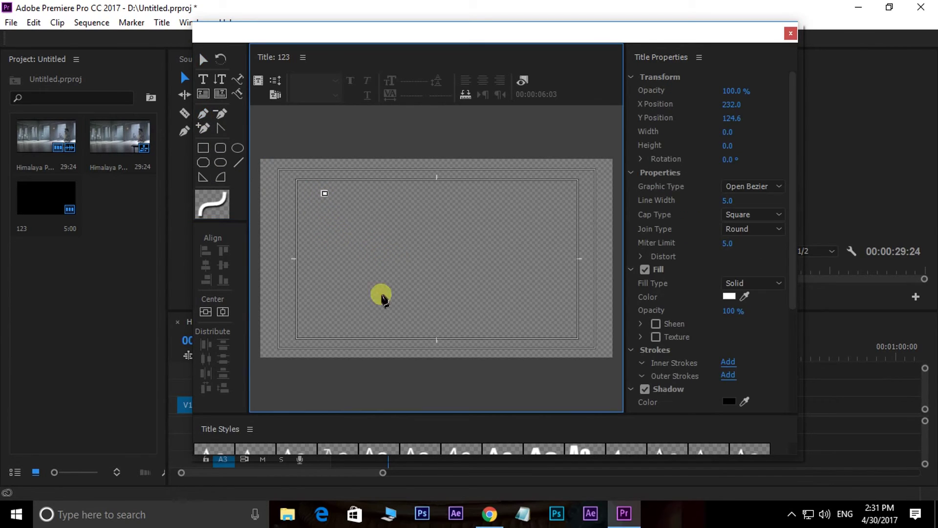
left_click(406, 293)
left_click_drag(407, 293, 478, 268)
left_click_drag(515, 228, 559, 234)
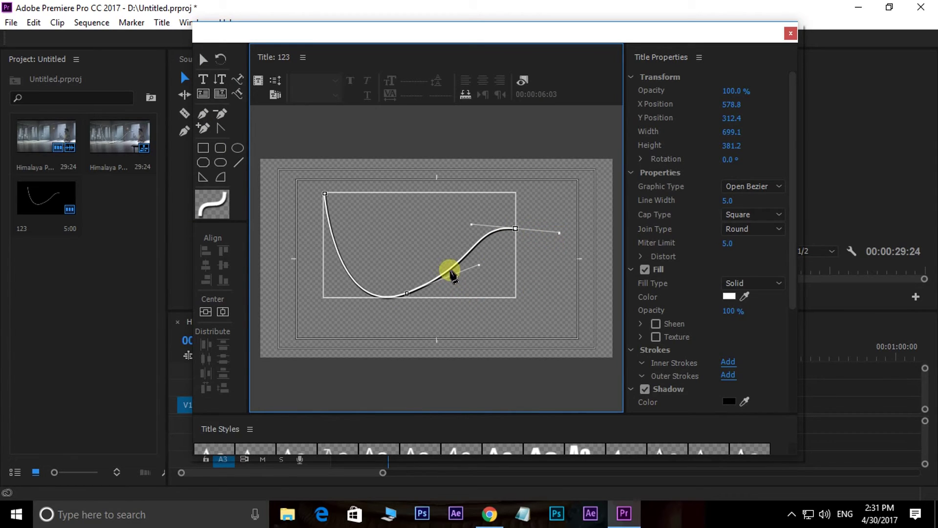
Add a mid-curve anchor point, move it, then remove it again.
left_click(201, 126)
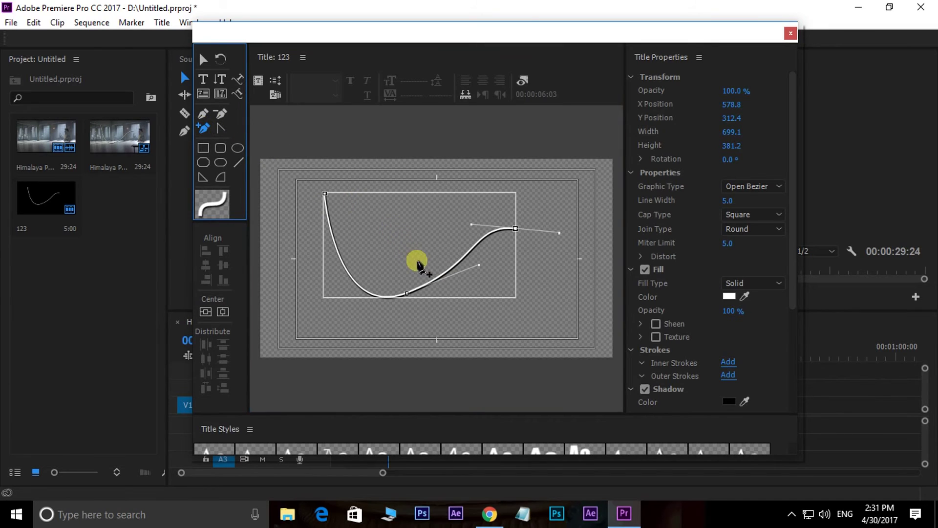
left_click(452, 268)
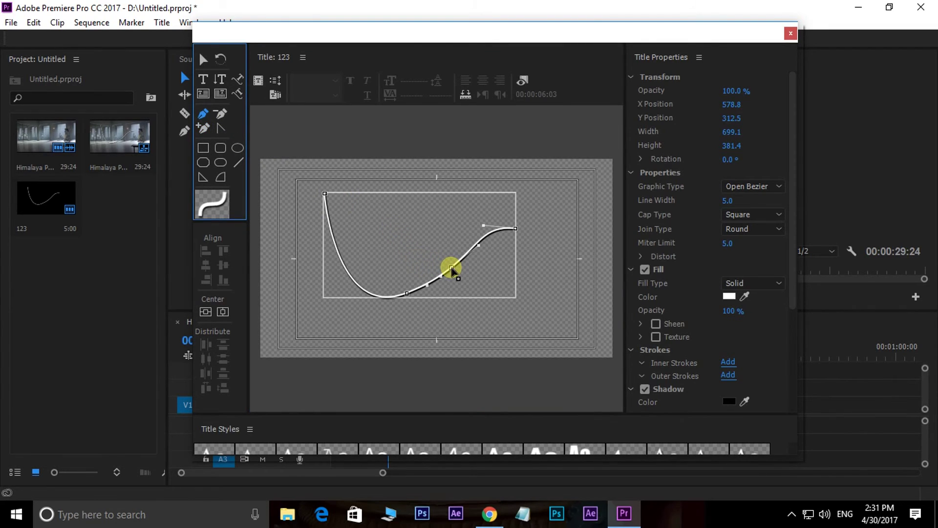
mouse_move(452, 268)
left_mouse_down()
mouse_move(433, 243)
mouse_move(481, 306)
mouse_move(437, 232)
mouse_move(477, 283)
mouse_move(439, 234)
mouse_move(459, 255)
left_mouse_up()
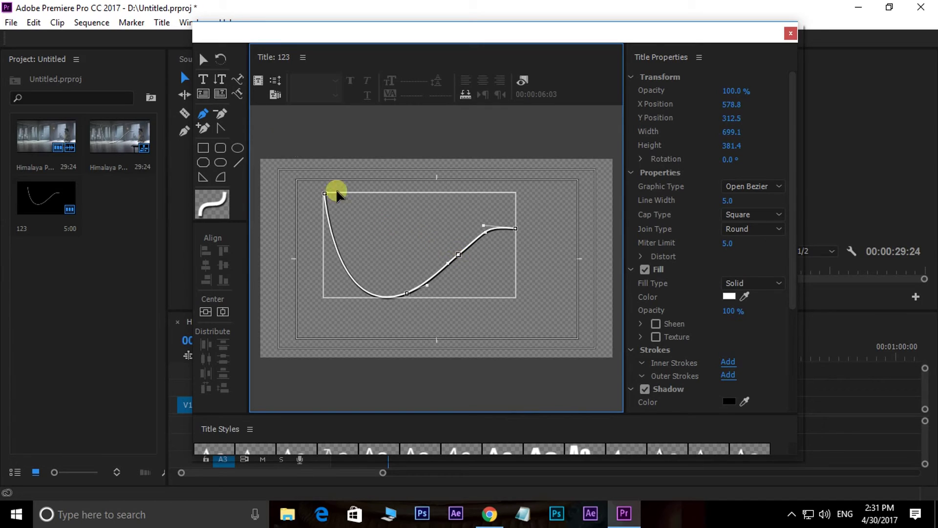
left_click(218, 113)
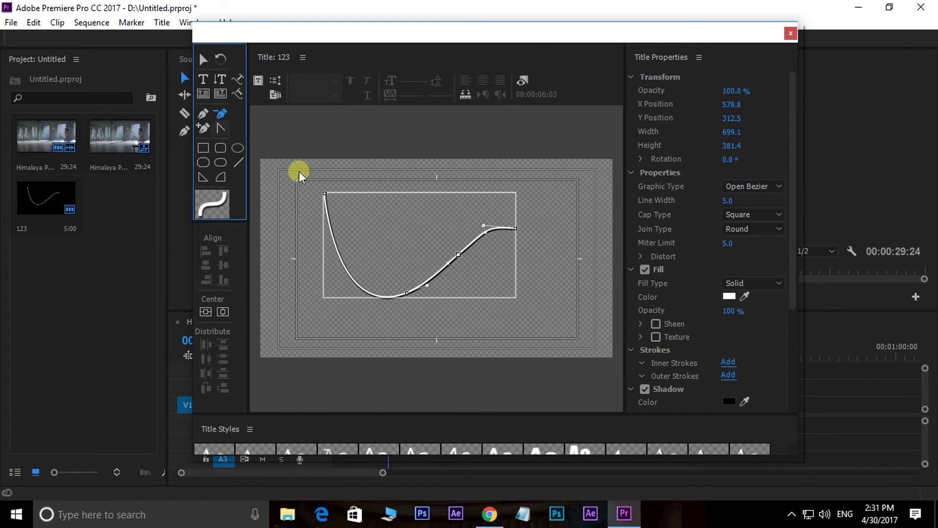
left_click(458, 255)
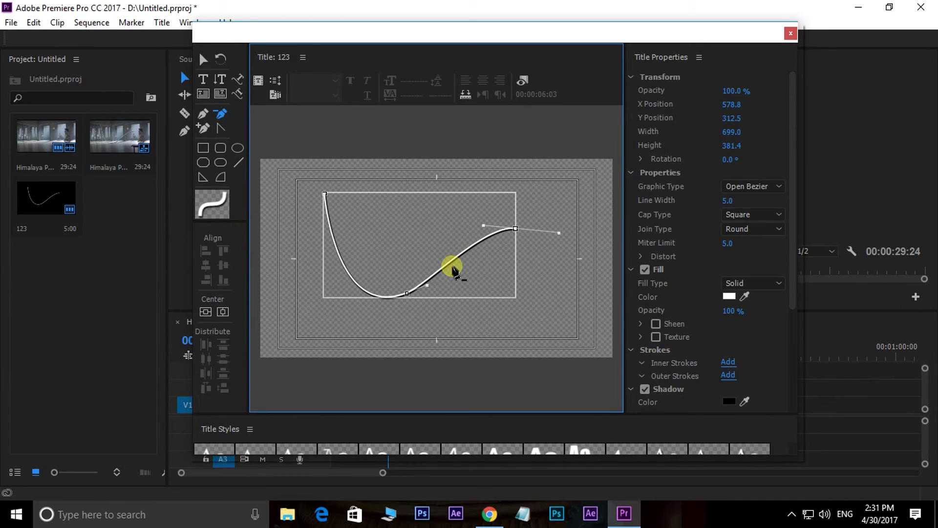
left_click(386, 220)
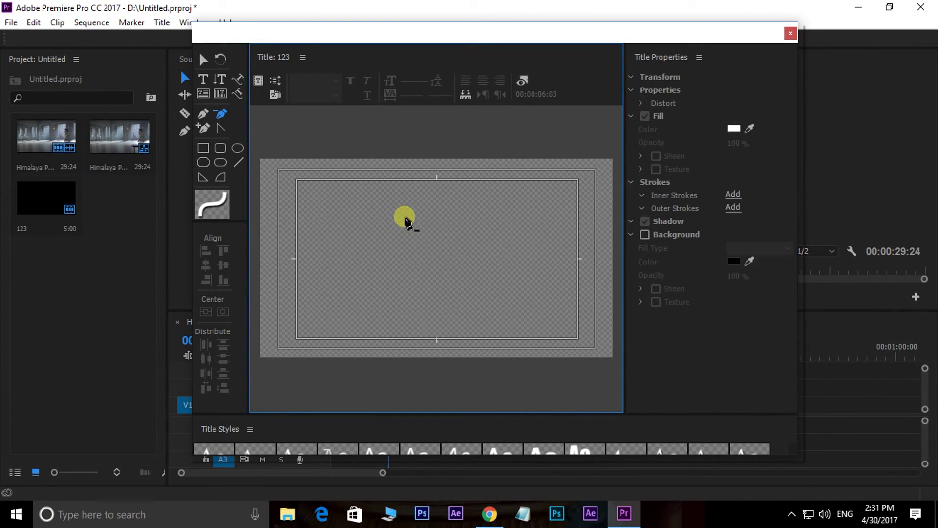
left_click(433, 311)
left_click(513, 205)
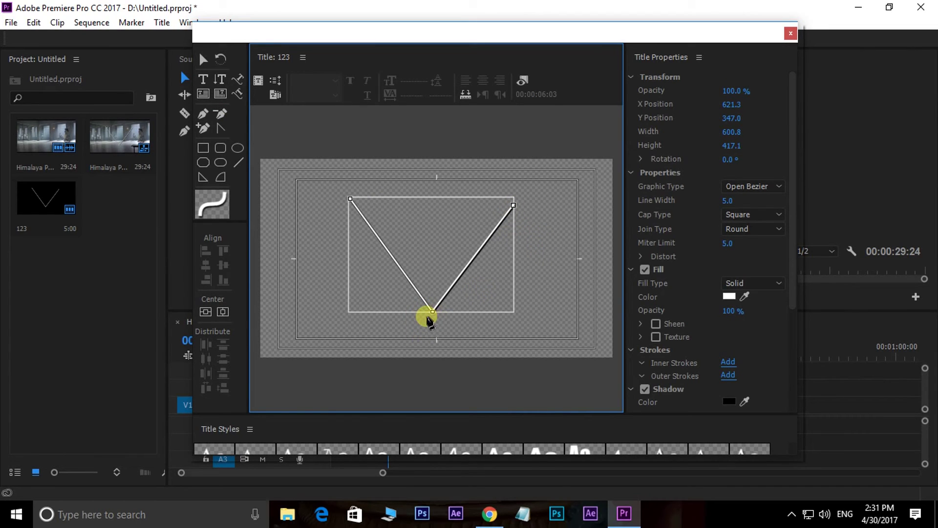
left_click(219, 128)
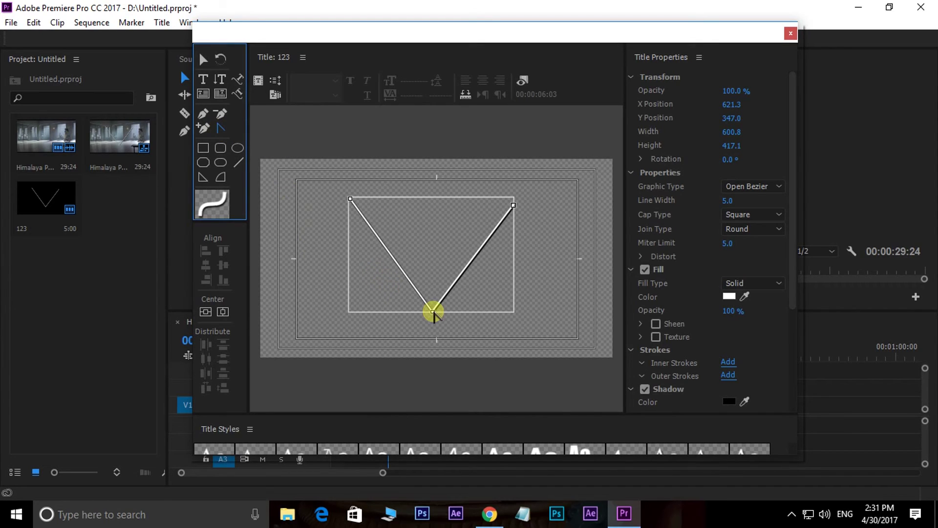
left_click_drag(433, 311, 518, 313)
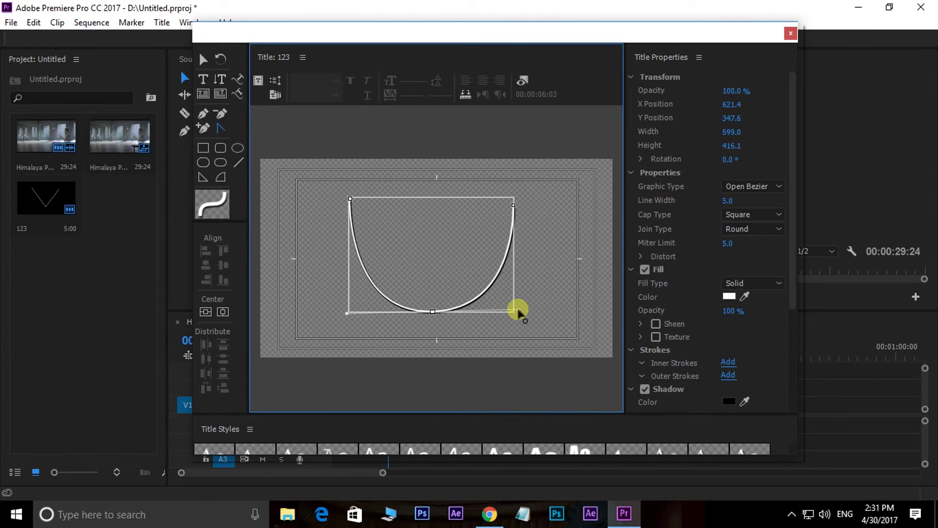
left_click(432, 313)
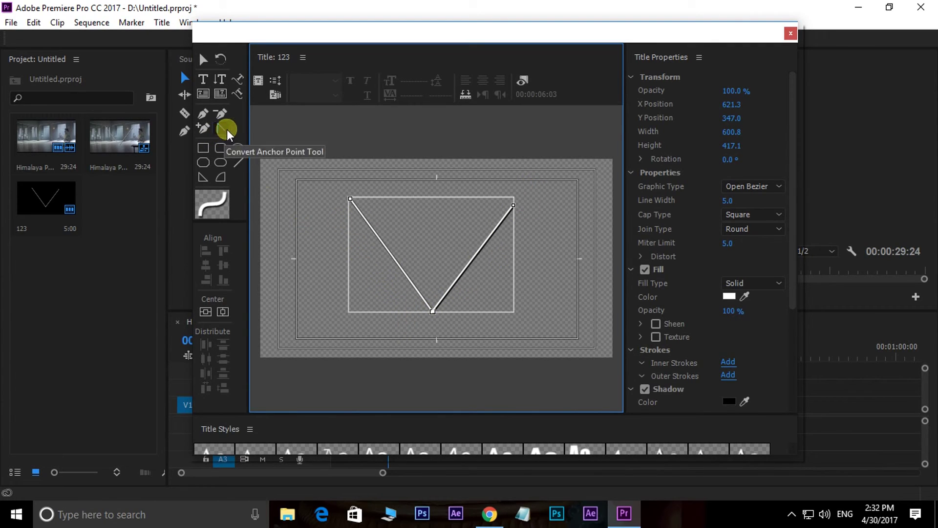
left_click(197, 61)
left_click(423, 235)
key("Delete")
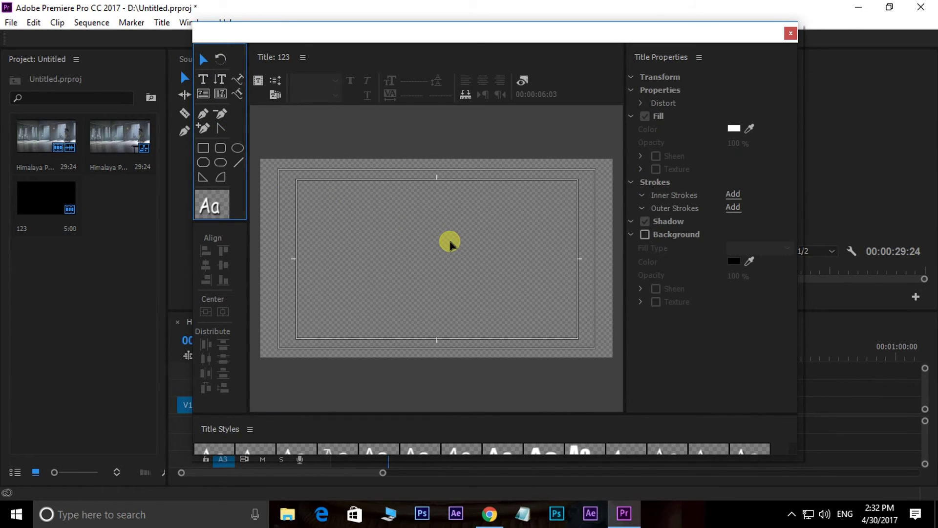
Show the background video, draw a wide bottom bar and fill it dark red 660101.
left_click(524, 80)
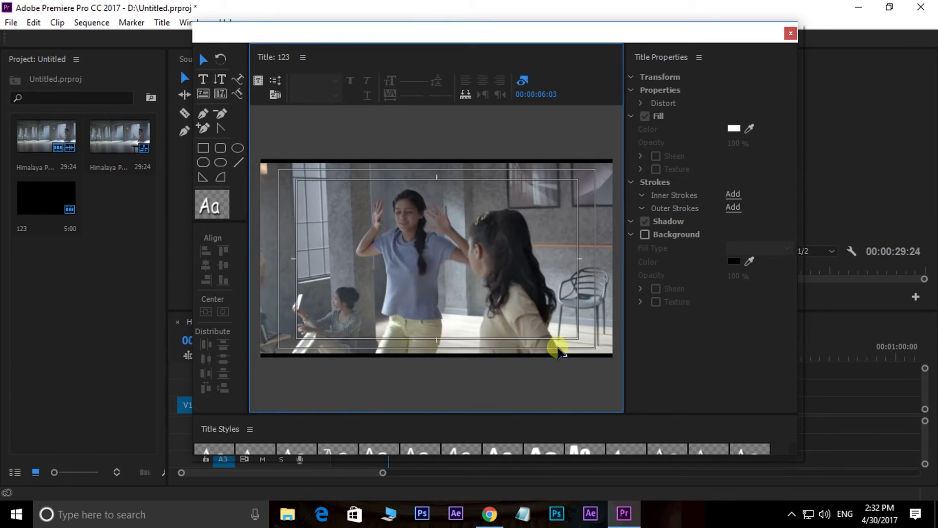
left_click(204, 148)
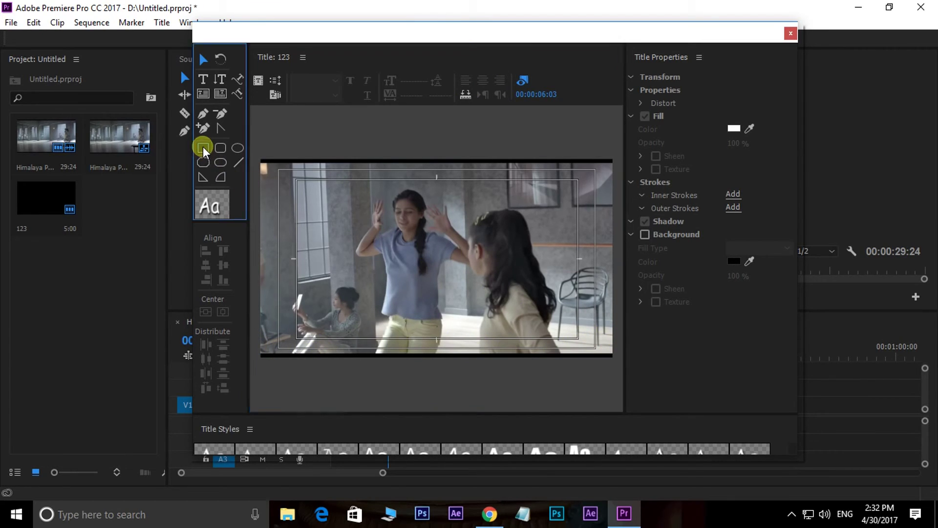
mouse_move(258, 342)
left_mouse_down()
mouse_move(417, 360)
mouse_move(620, 362)
left_mouse_up()
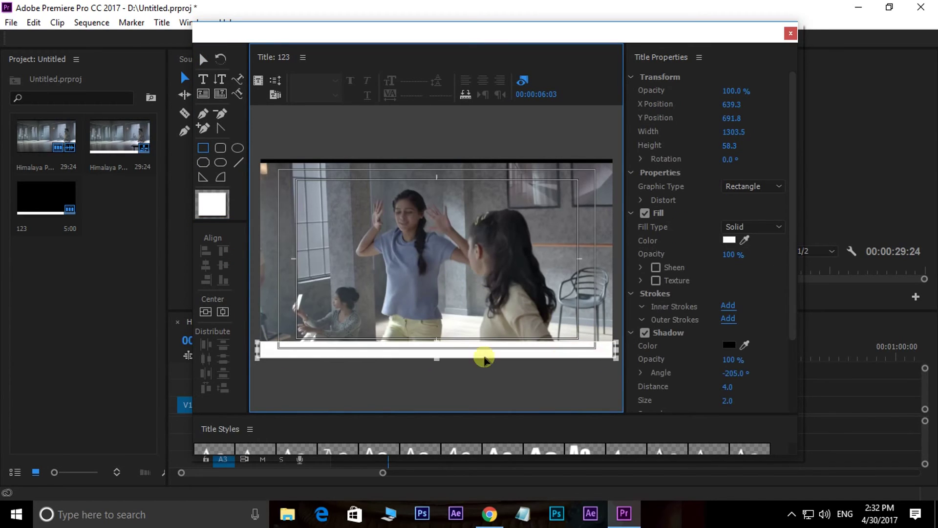
left_click(730, 238)
left_click(490, 260)
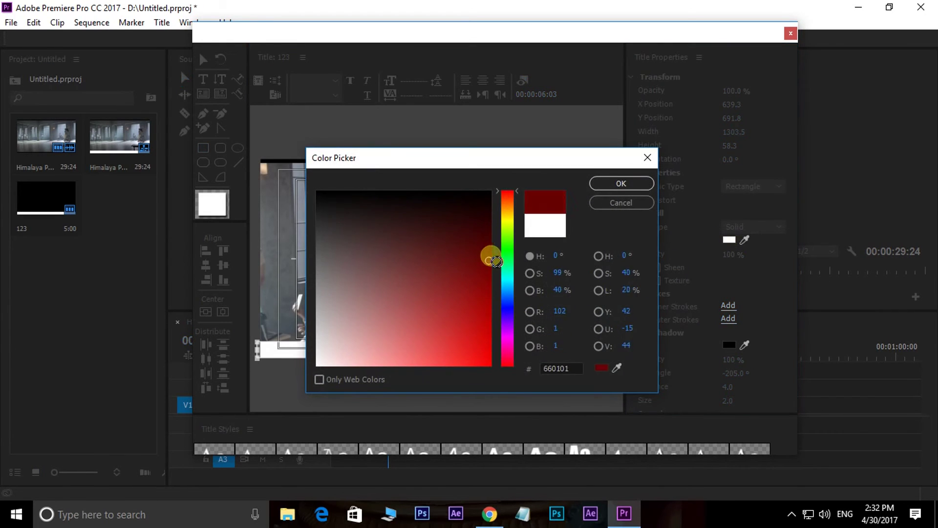
left_click(629, 183)
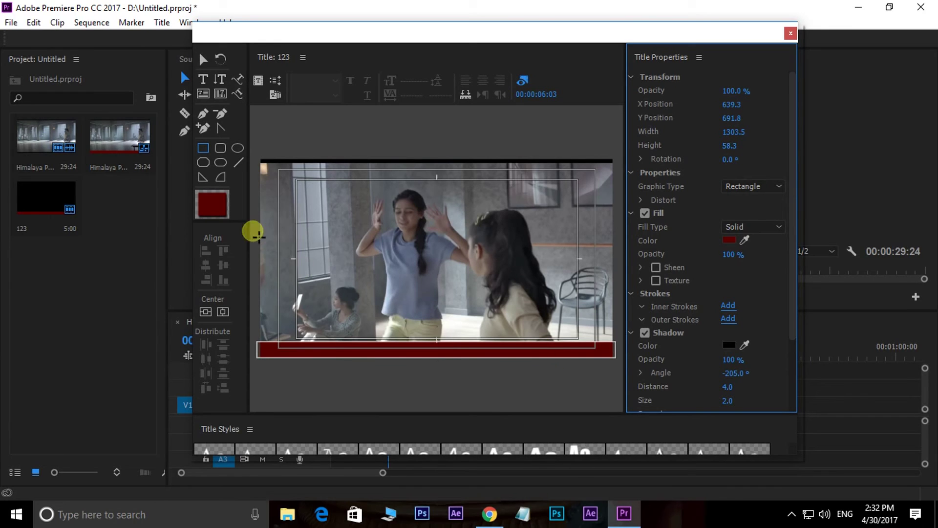
Delete the red bottom bar and draw a large and a small red rectangle.
left_click(204, 150)
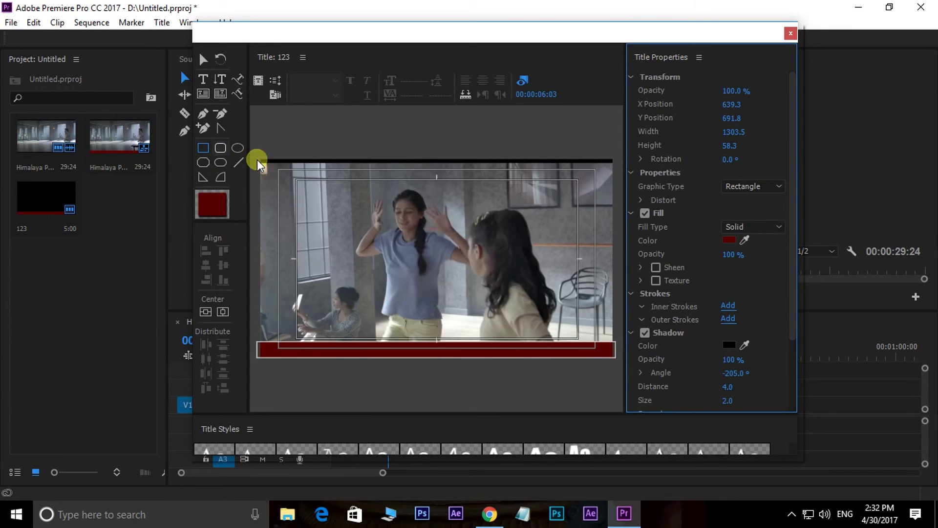
key("Delete")
mouse_move(313, 205)
left_mouse_down()
mouse_move(365, 310)
mouse_move(419, 321)
mouse_move(445, 308)
left_mouse_up()
left_click_drag(508, 266, 477, 280)
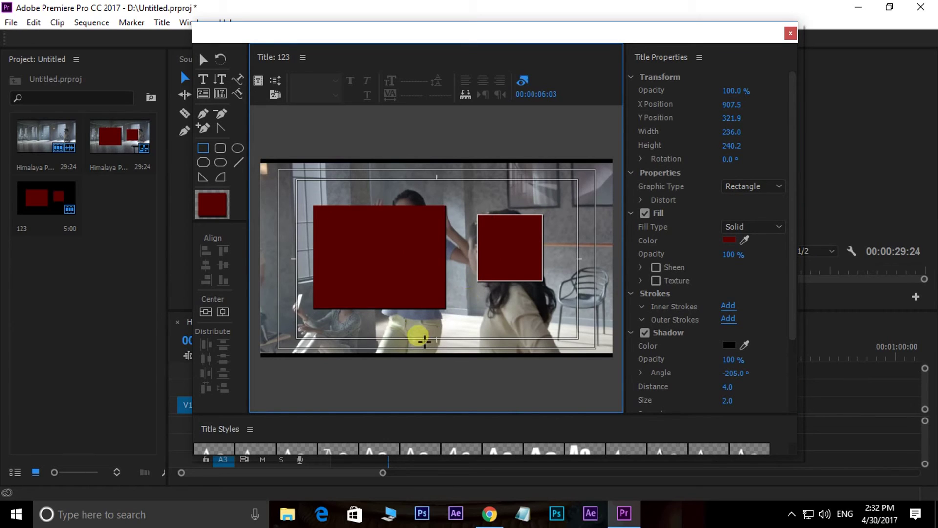
Delete the large and the small red rectangles, leaving the title empty.
left_click(204, 59)
left_click(403, 256)
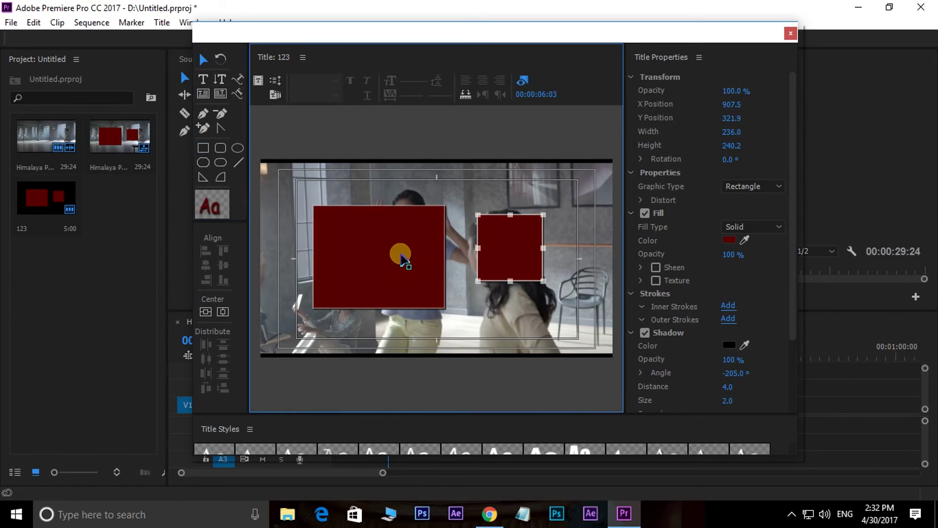
key("Delete")
left_click(497, 250)
key("Delete")
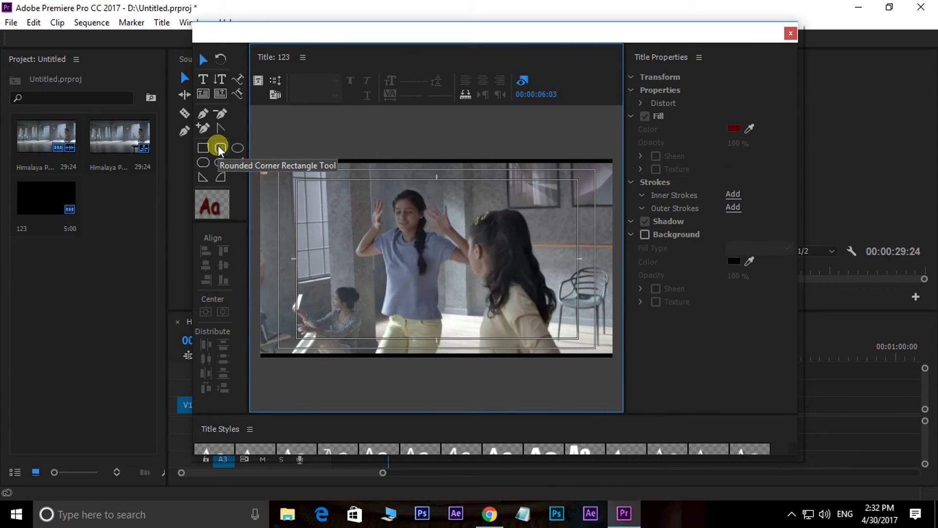
left_click(218, 147)
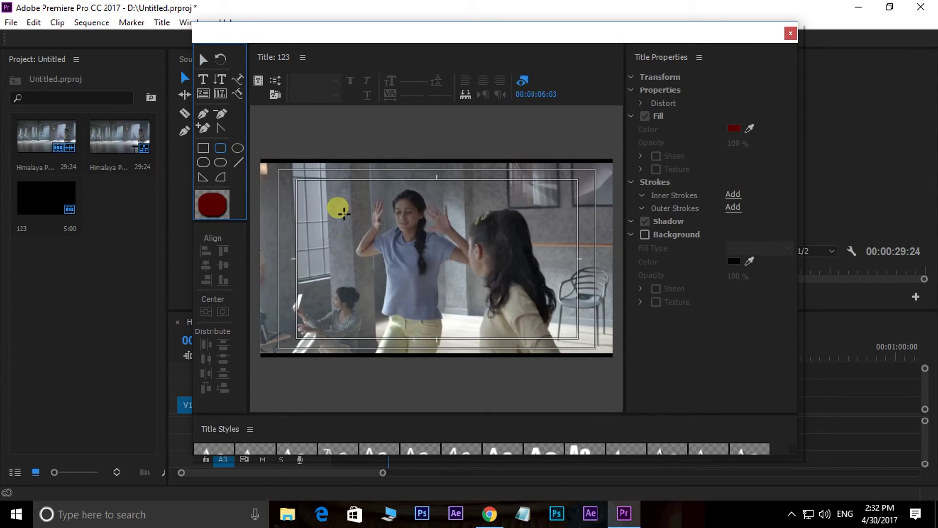
left_click_drag(338, 208, 350, 215)
mouse_move(393, 242)
left_mouse_down()
mouse_move(473, 287)
mouse_move(503, 319)
left_mouse_up()
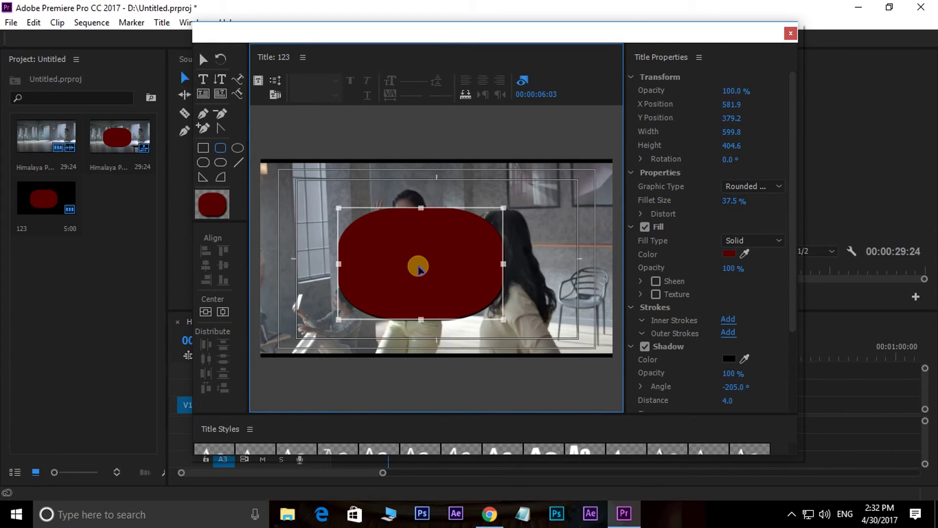
left_click_drag(418, 266, 420, 256)
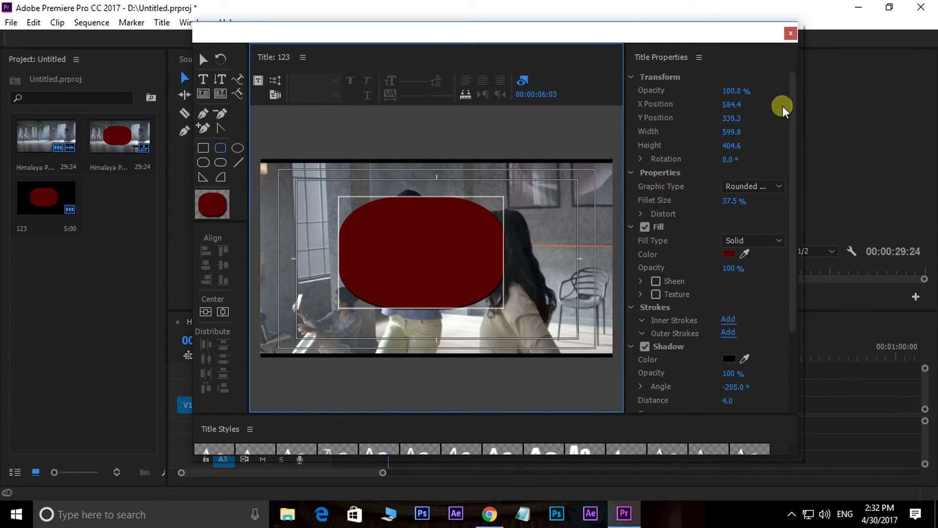
left_click_drag(794, 101, 802, 198)
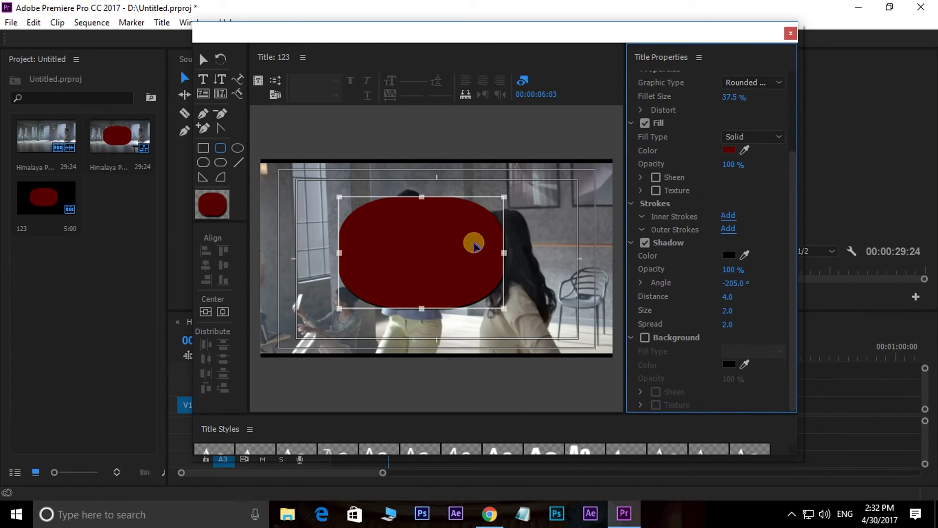
left_click_drag(467, 259, 466, 268)
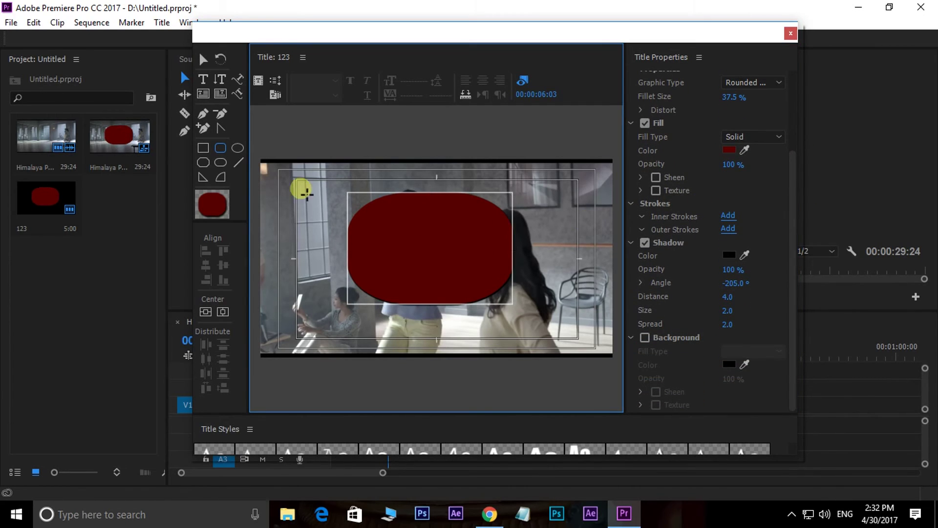
key("Delete")
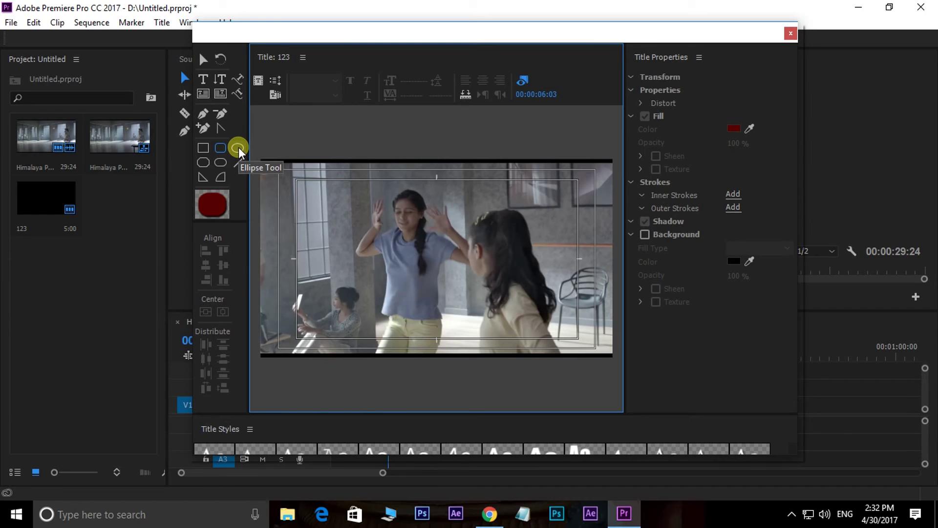
left_click(237, 147)
mouse_move(327, 198)
left_mouse_down()
mouse_move(387, 272)
mouse_move(461, 332)
left_mouse_up()
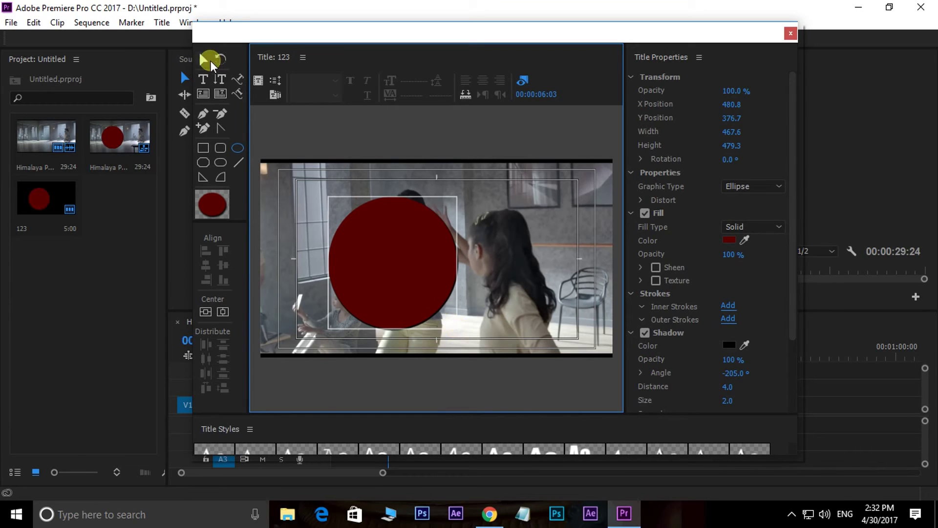
left_click(205, 59)
left_click_drag(432, 262, 426, 235)
key("Delete")
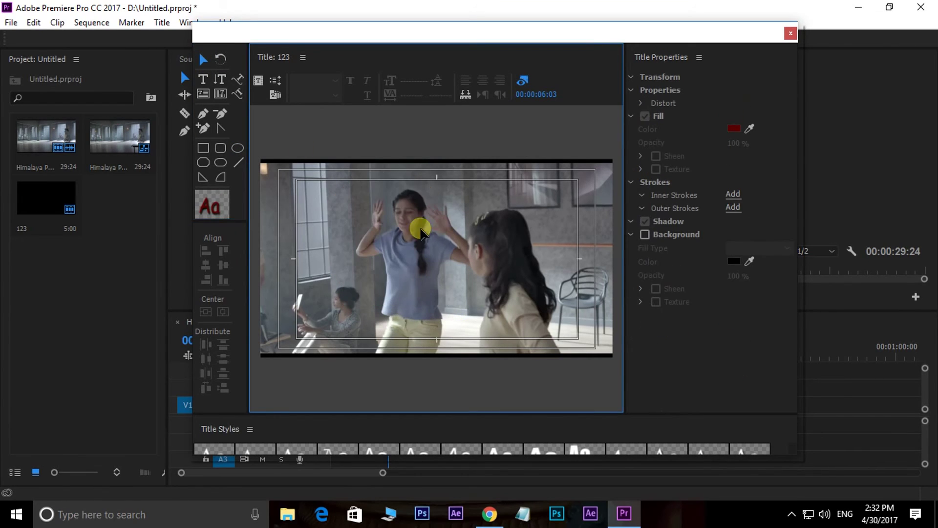
left_click(205, 168)
left_click_drag(362, 201, 532, 320)
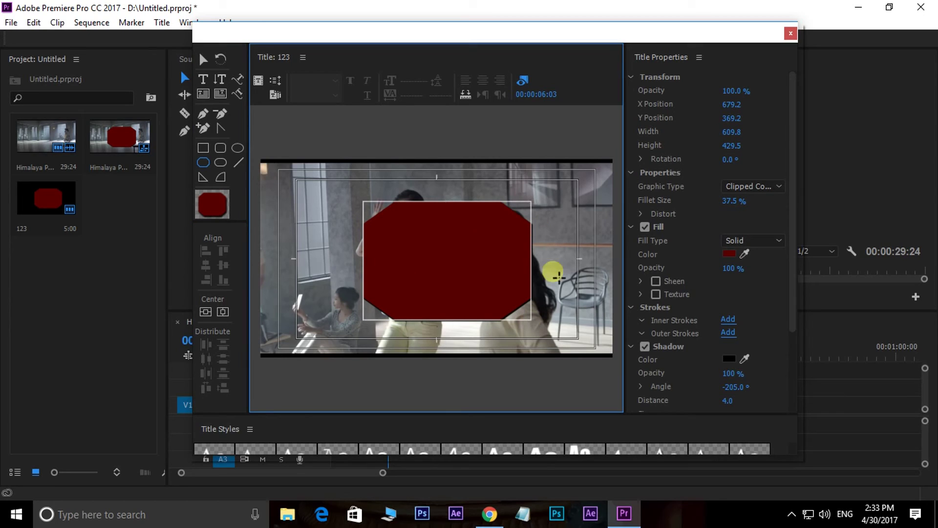
left_click(205, 60)
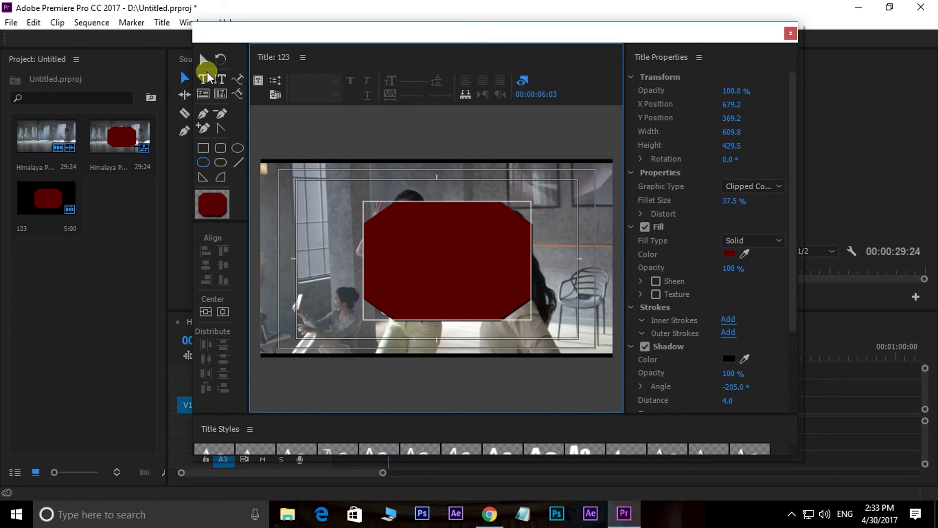
left_click(441, 274)
key("Delete")
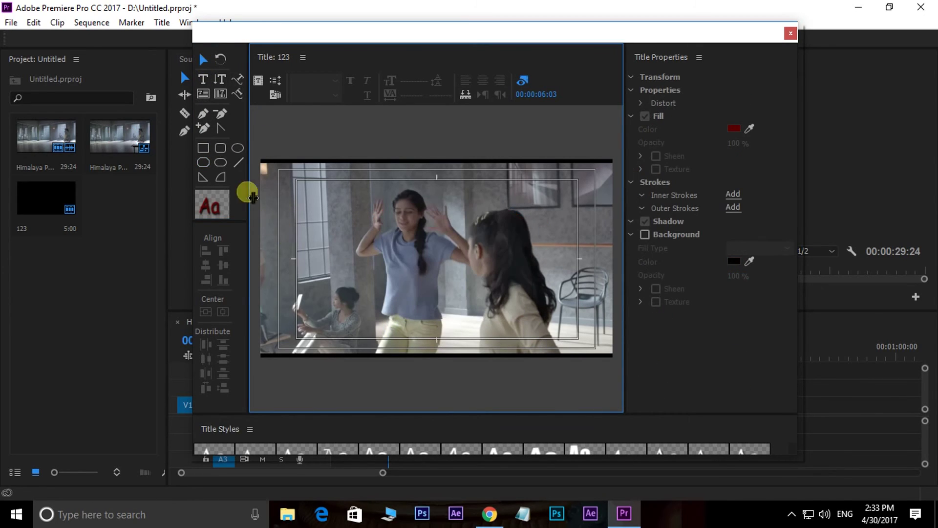
left_click(221, 163)
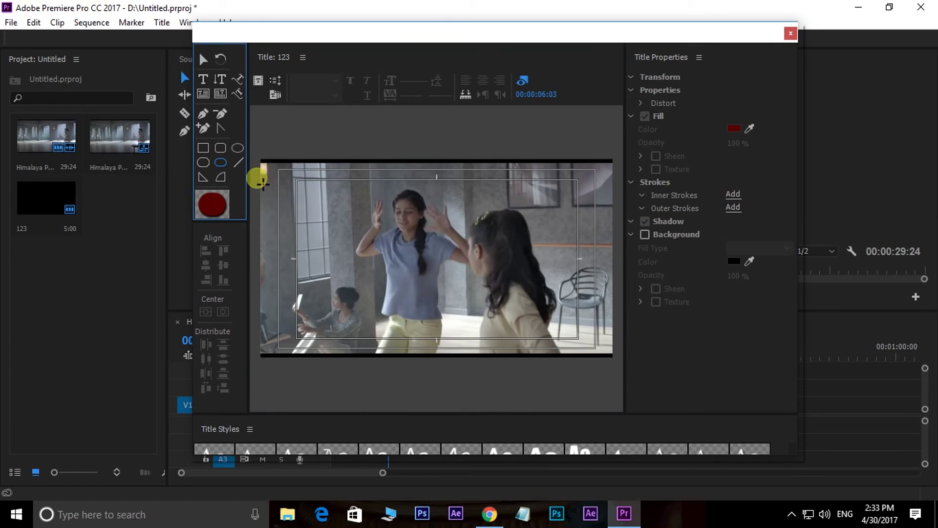
left_click_drag(321, 201, 553, 331)
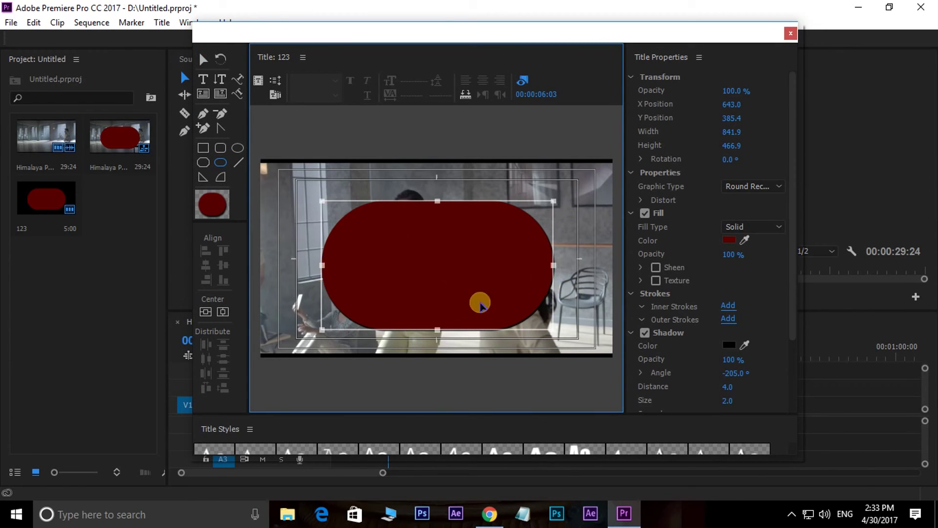
left_click(506, 193)
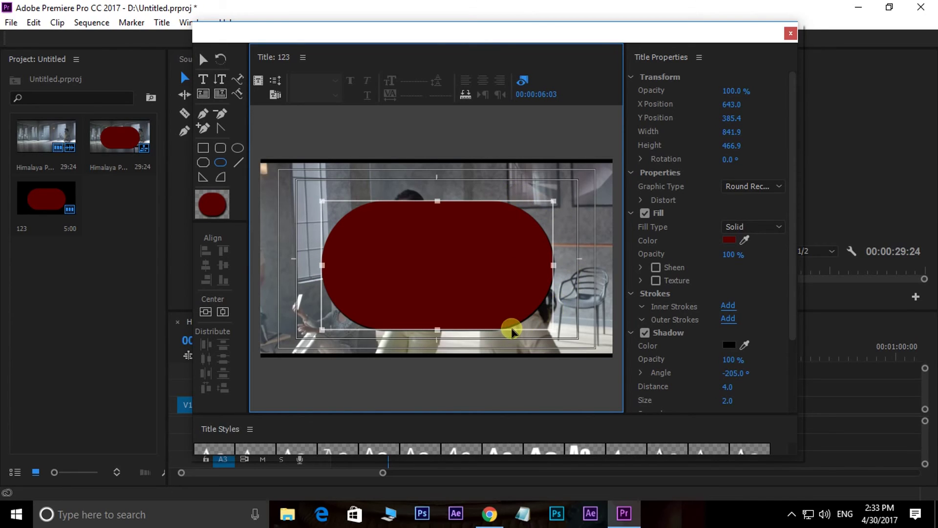
left_click(200, 59)
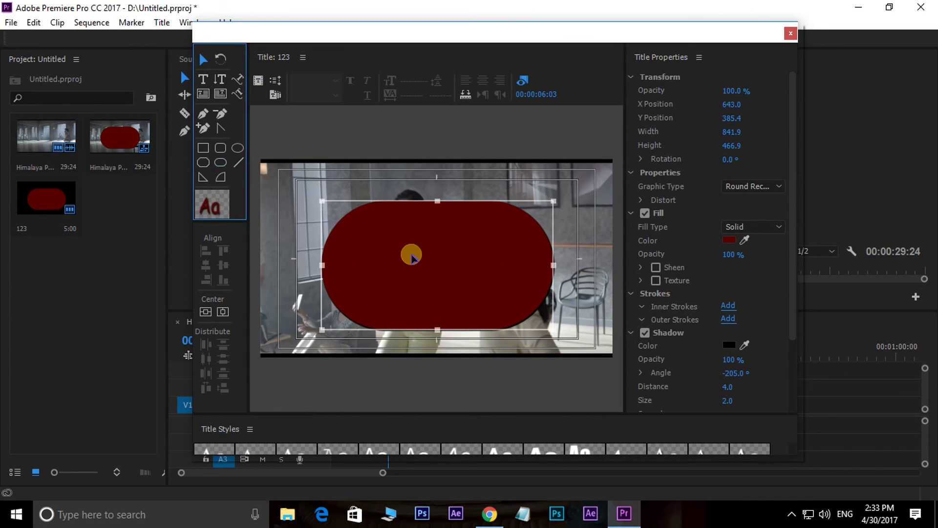
left_click(413, 278)
key("Delete")
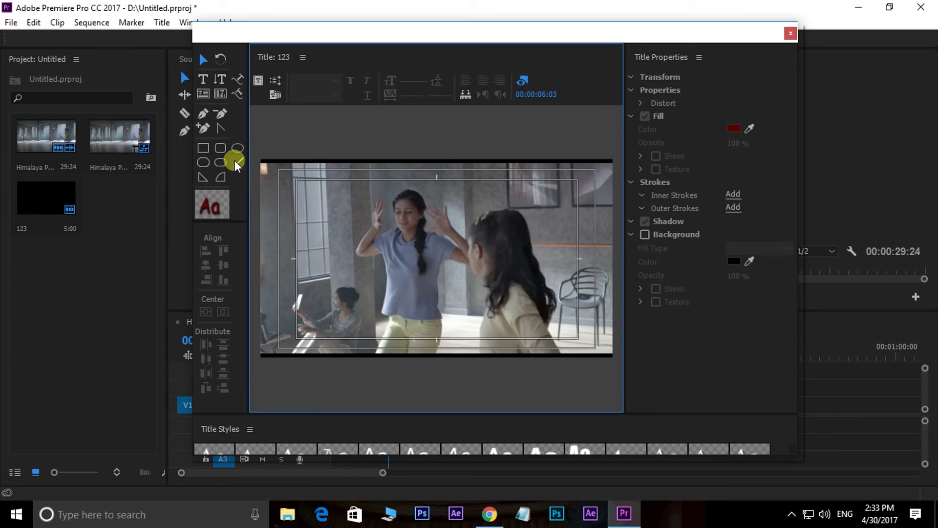
Draw two red lines crossing into an X, then undo them.
left_click(237, 163)
left_click_drag(314, 189, 495, 316)
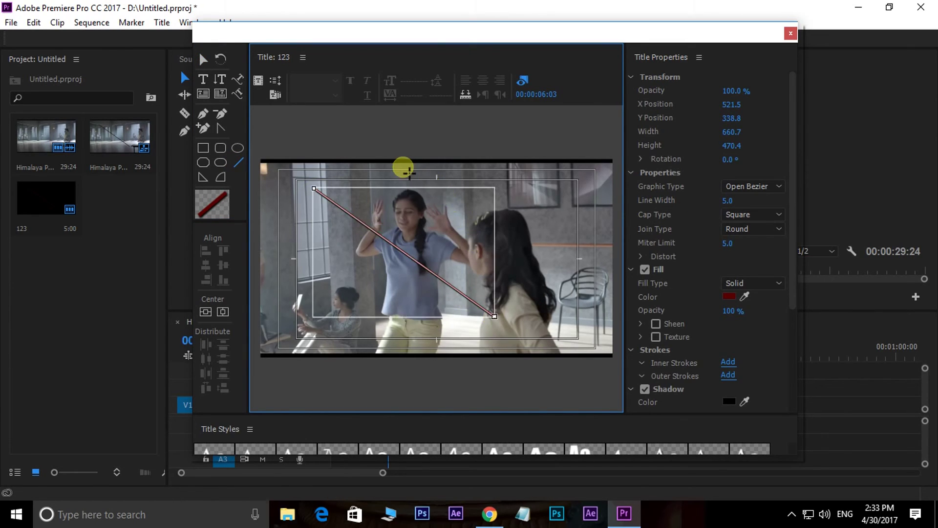
left_click_drag(548, 200, 353, 333)
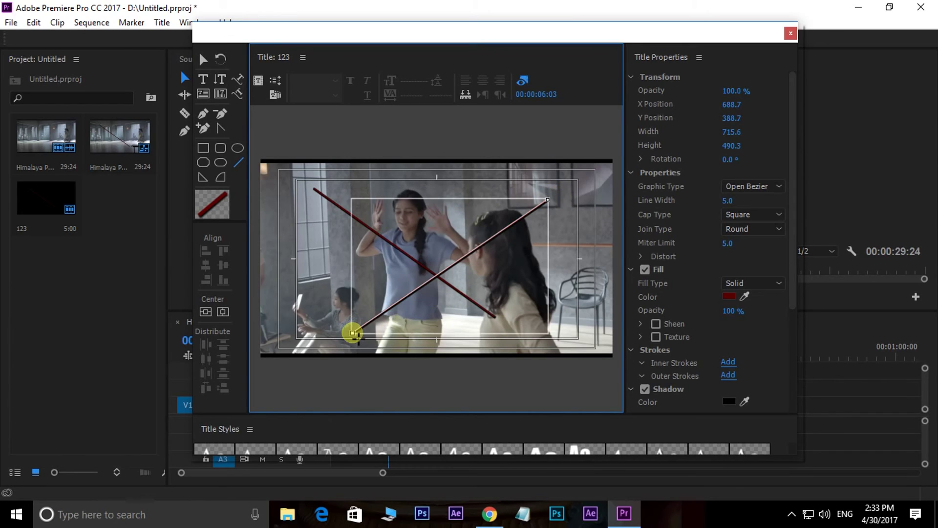
key("ctrl+z")
key("ctrl+z")
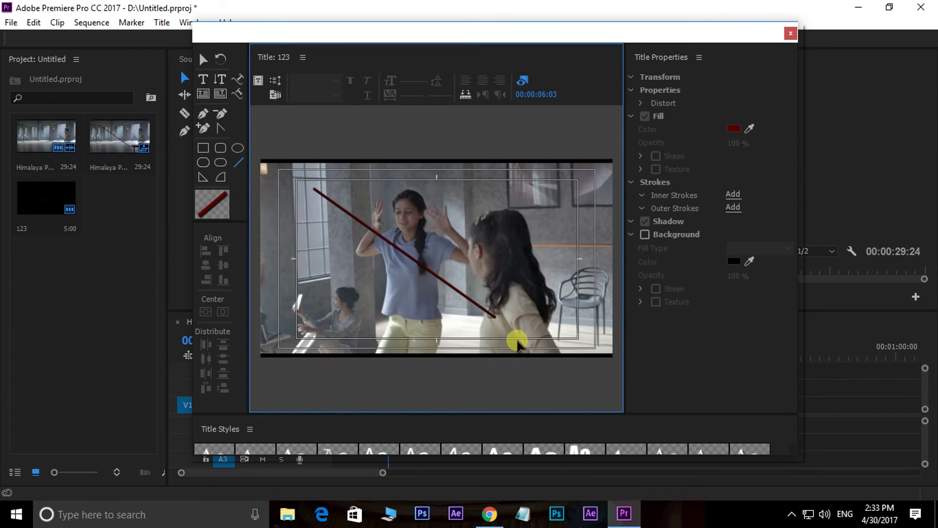
Draw two red wedges across the frame, then undo them.
left_click(203, 178)
mouse_move(328, 212)
left_mouse_down()
mouse_move(423, 293)
mouse_move(482, 327)
left_mouse_up()
mouse_move(578, 239)
left_mouse_down()
mouse_move(532, 281)
mouse_move(496, 337)
left_mouse_up()
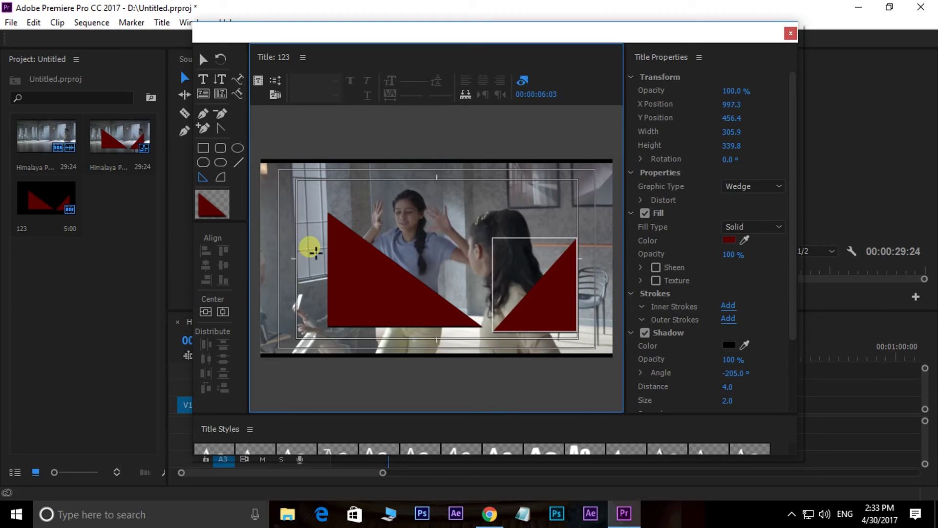
key("ctrl+z")
key("ctrl+z")
key("ctrl+z")
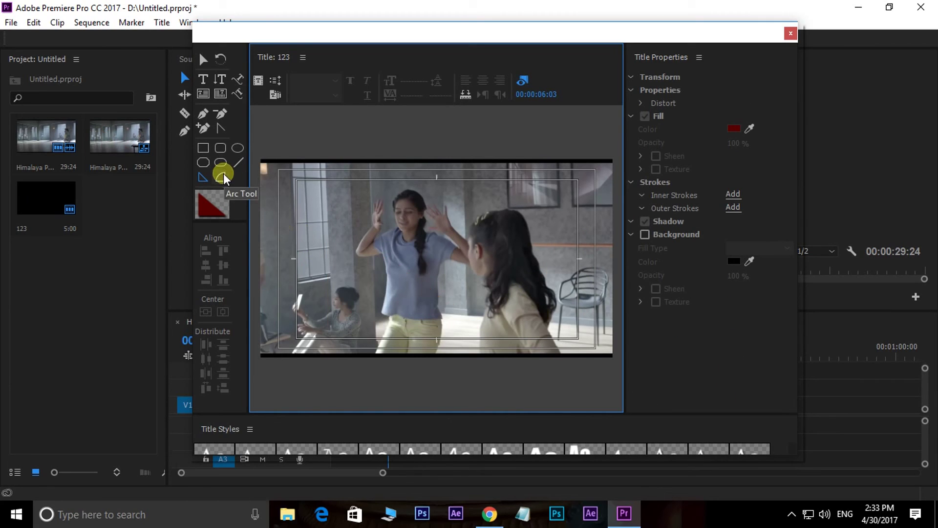
Draw red arcs into the frame's four corners, then undo them all.
left_click(223, 175)
left_click_drag(331, 205, 459, 319)
key("ctrl+z")
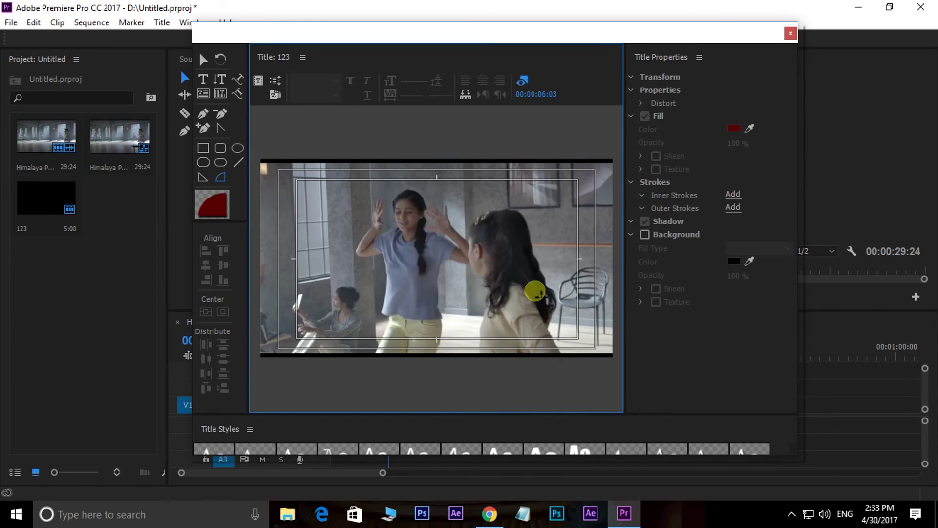
left_click_drag(535, 291, 598, 348)
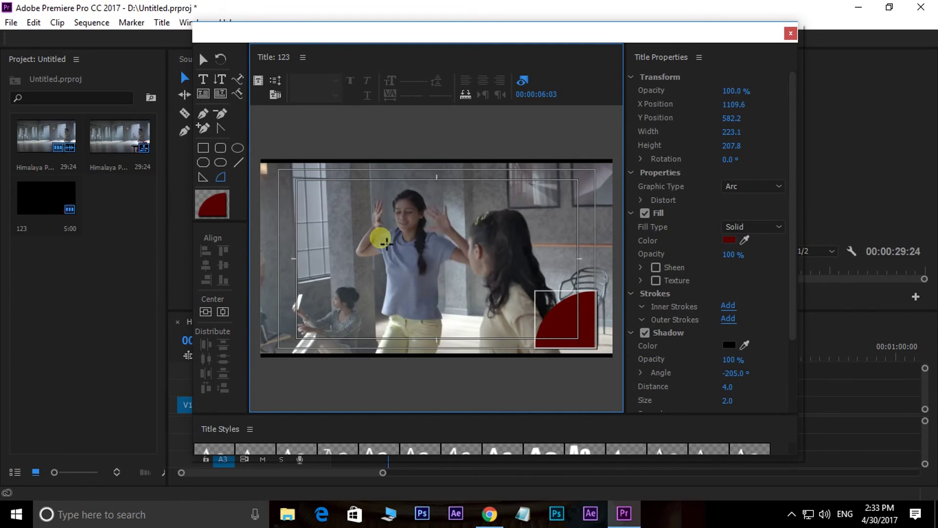
left_click_drag(345, 203, 285, 175)
left_click_drag(551, 204, 598, 170)
left_click_drag(327, 339, 277, 349)
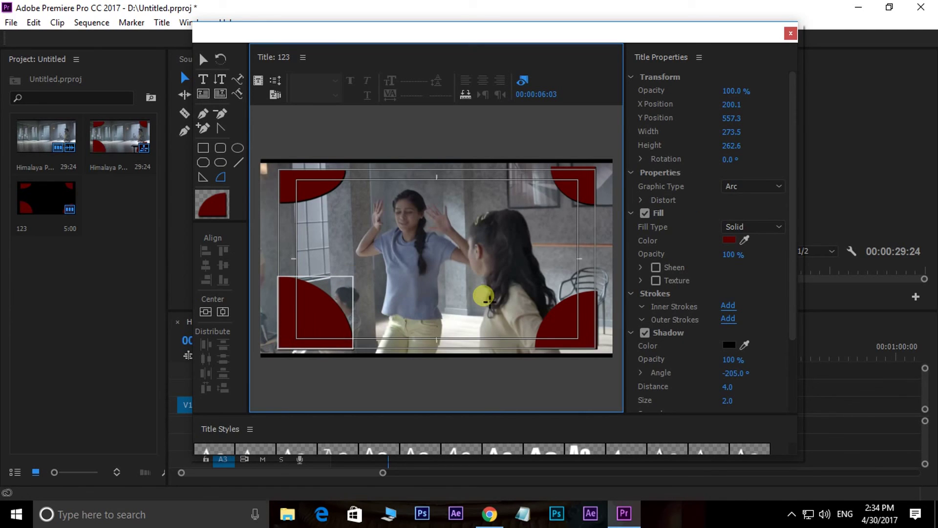
key("ctrl+z")
key("ctrl+z")
key("ctrl+z")
key("ctrl+z")
key("ctrl+z")
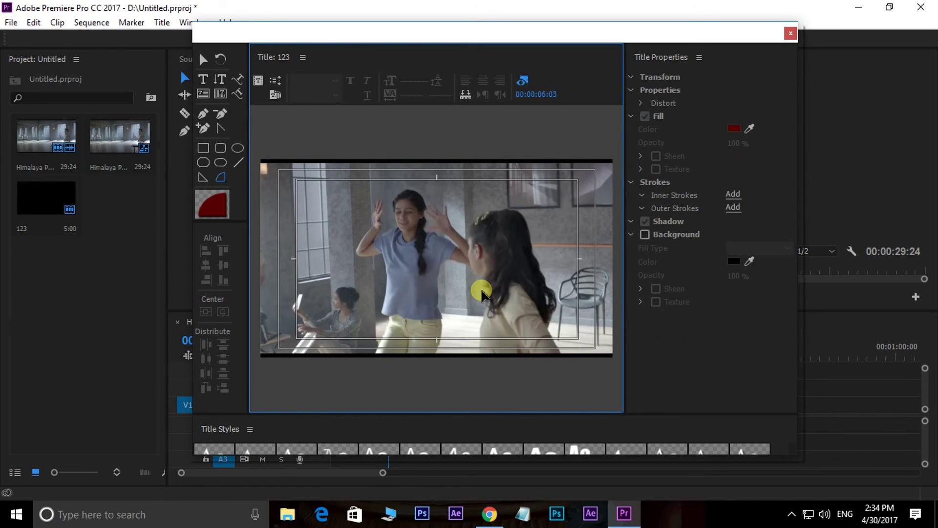
left_click(205, 60)
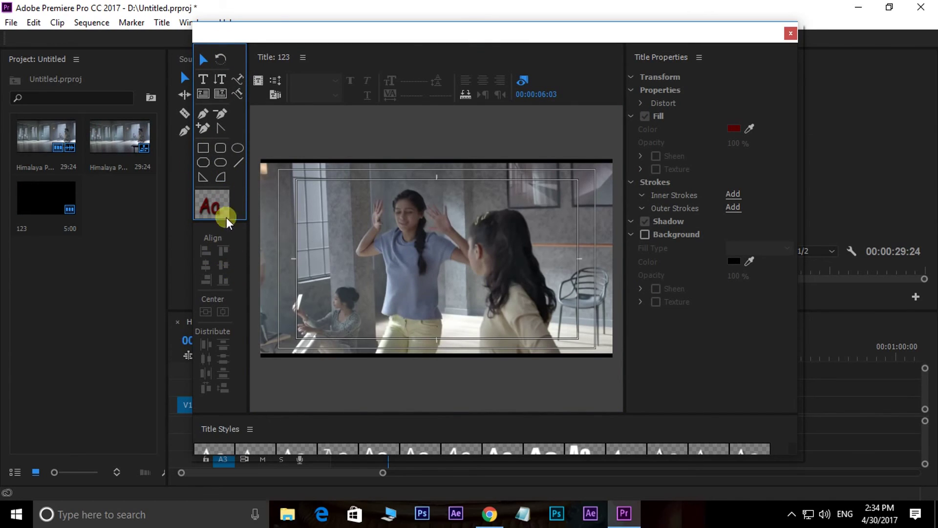
Draw a wide red rectangle with a smaller one below, and select both.
left_click(201, 146)
left_click_drag(316, 184, 441, 223)
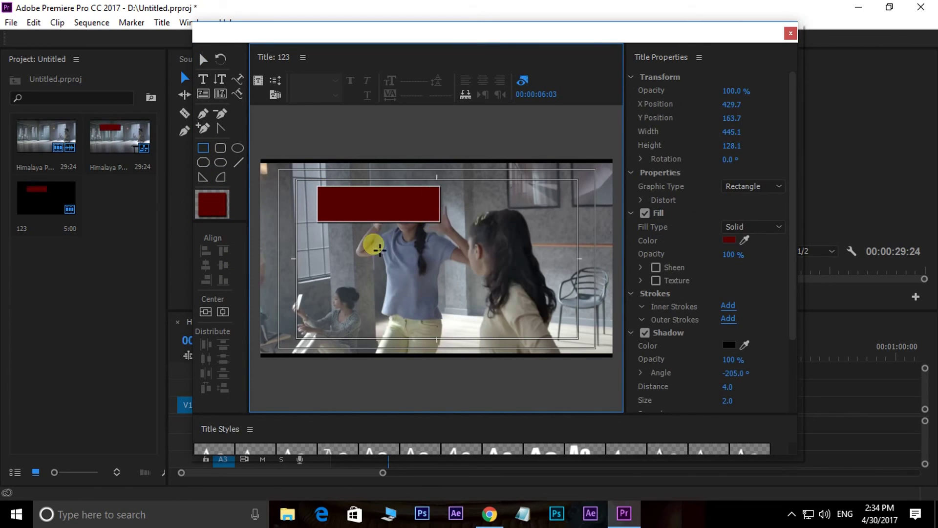
left_click_drag(372, 241, 415, 282)
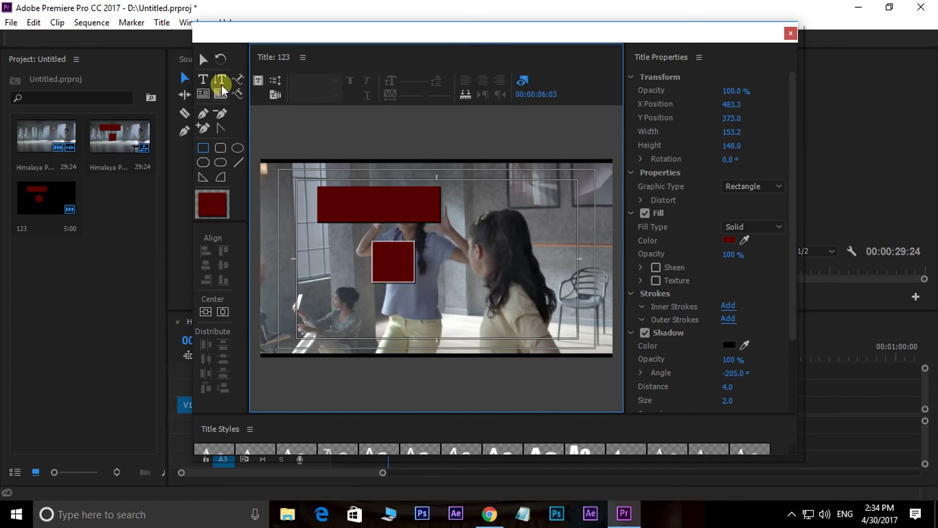
left_click(204, 58)
left_click_drag(494, 199, 384, 305)
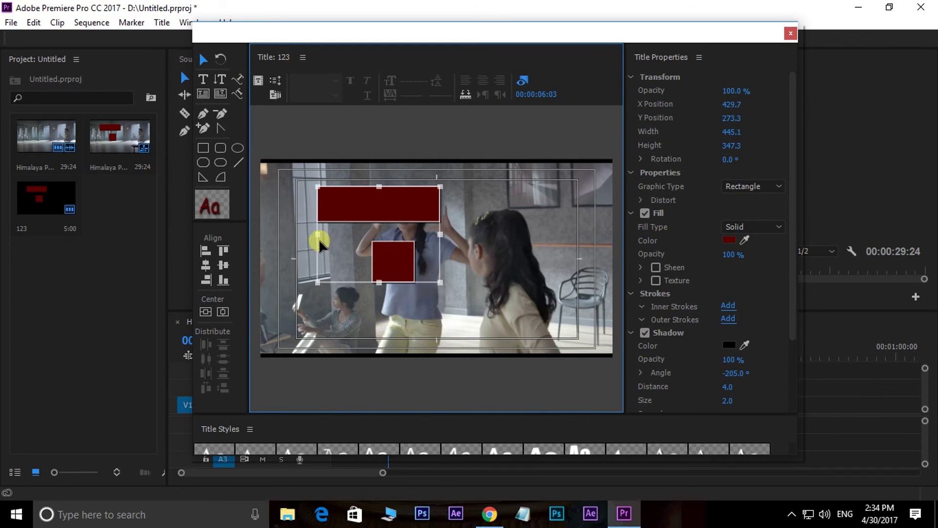
Try left, centre and right horizontal alignment on the two rectangles.
left_click(204, 250)
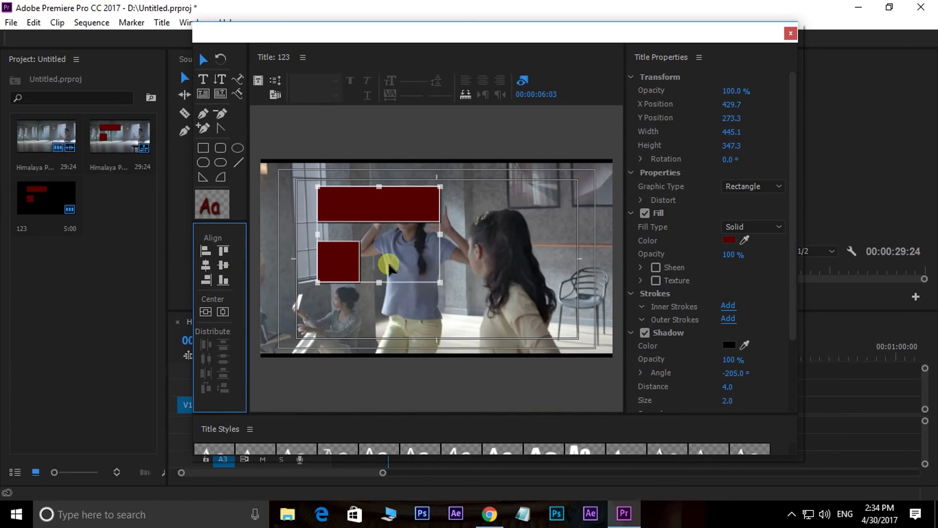
left_click(204, 262)
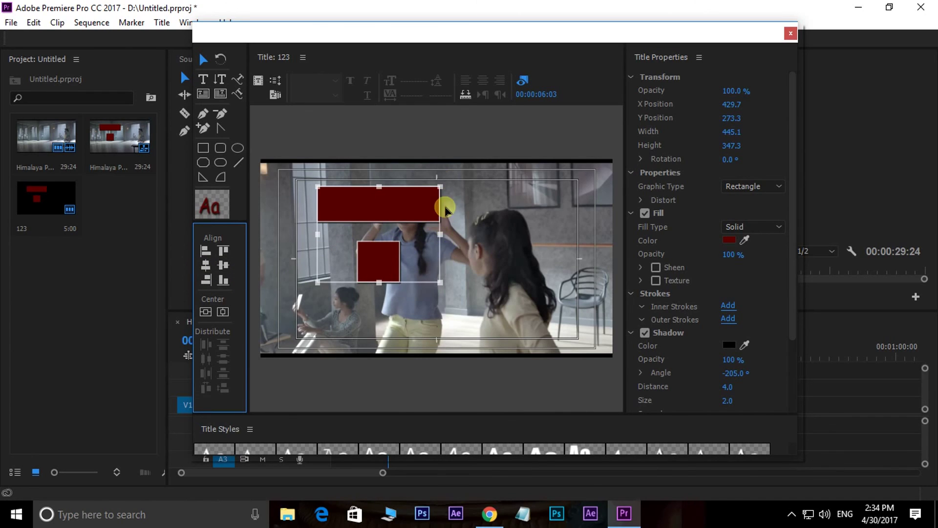
left_click(208, 278)
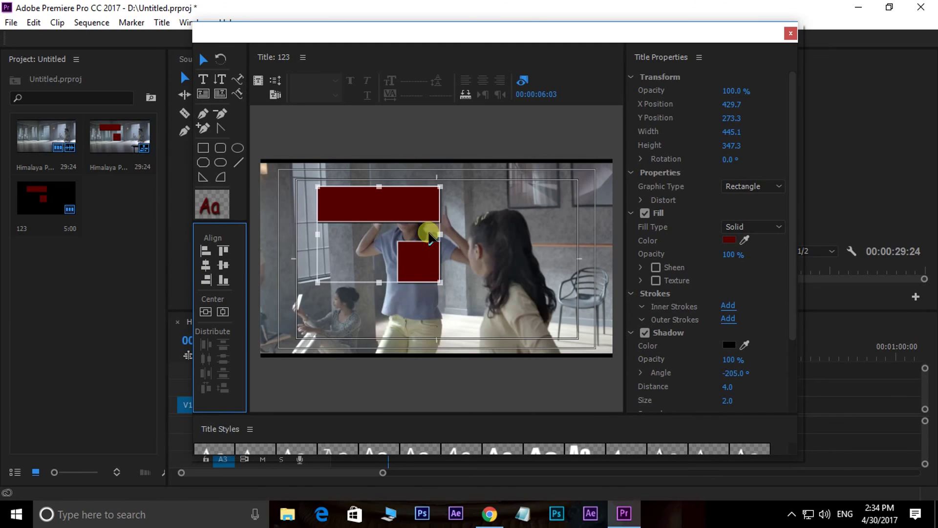
Move the small rectangle beside the wide one, try top, centre and bottom alignment, and nudge the pair.
left_click(365, 306)
left_click(406, 258)
left_click_drag(406, 258, 465, 252)
left_click_drag(533, 198, 377, 289)
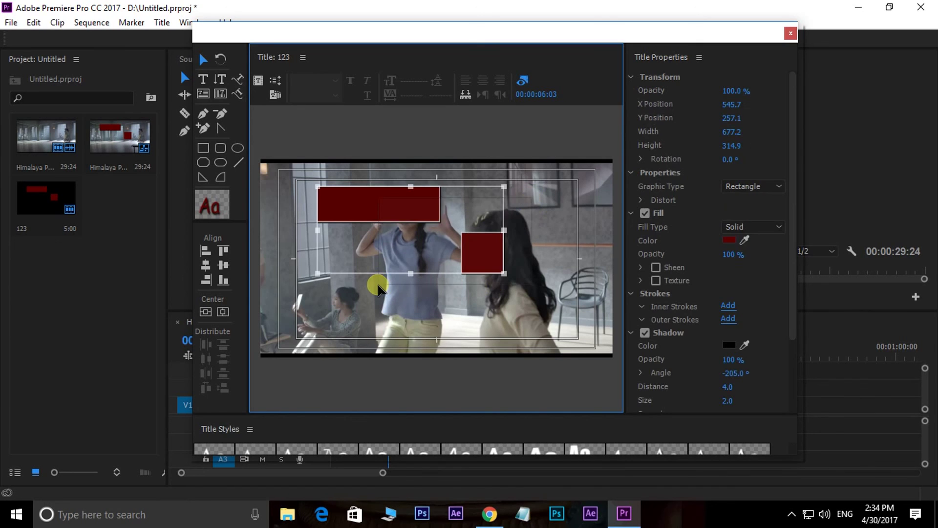
left_click(222, 251)
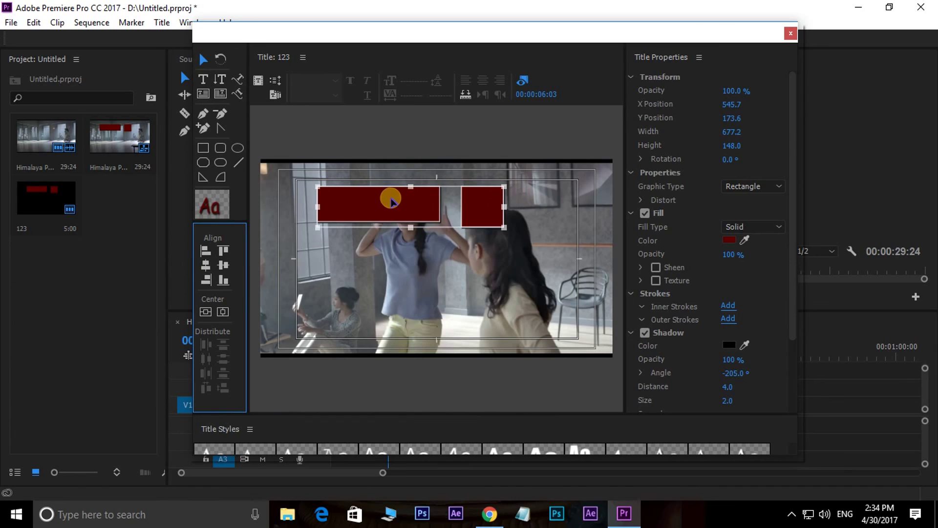
left_click(227, 266)
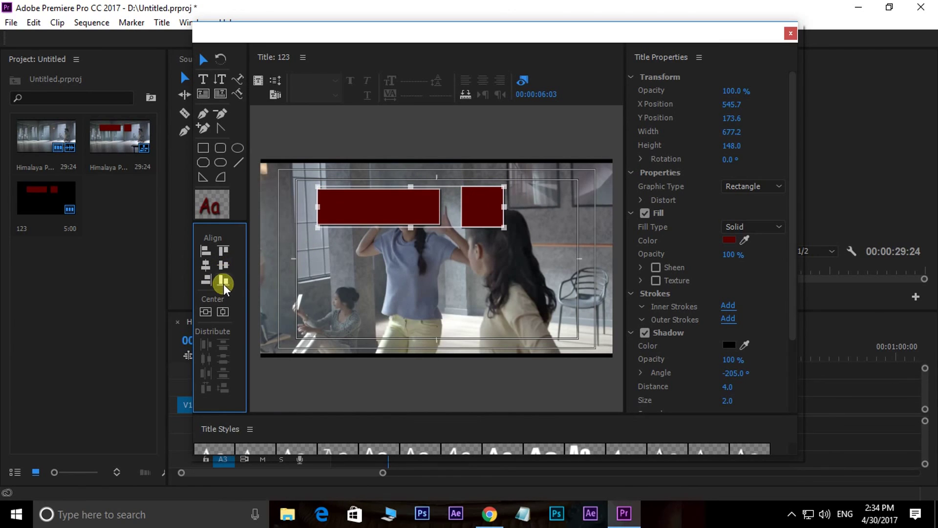
left_click(223, 283)
left_click_drag(410, 220, 419, 230)
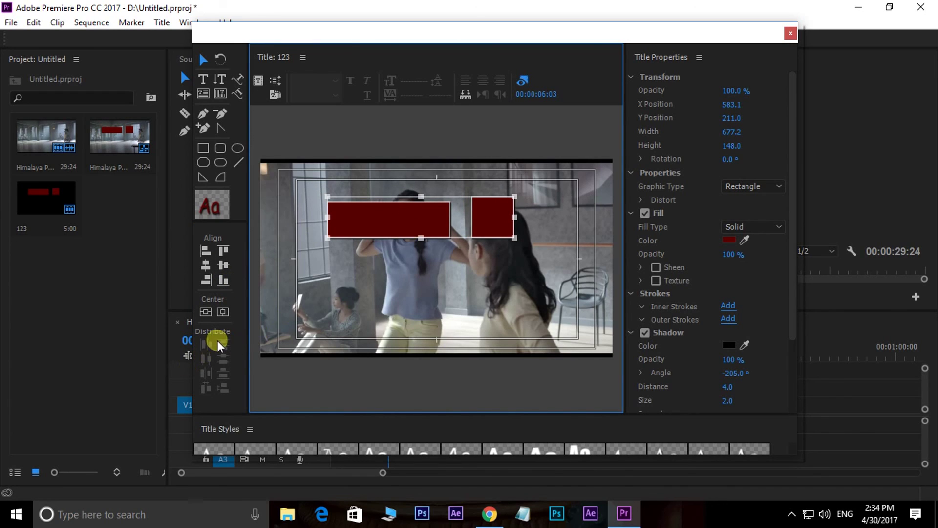
Move the small rectangle below the wide one and duplicate it beneath.
left_click(491, 210)
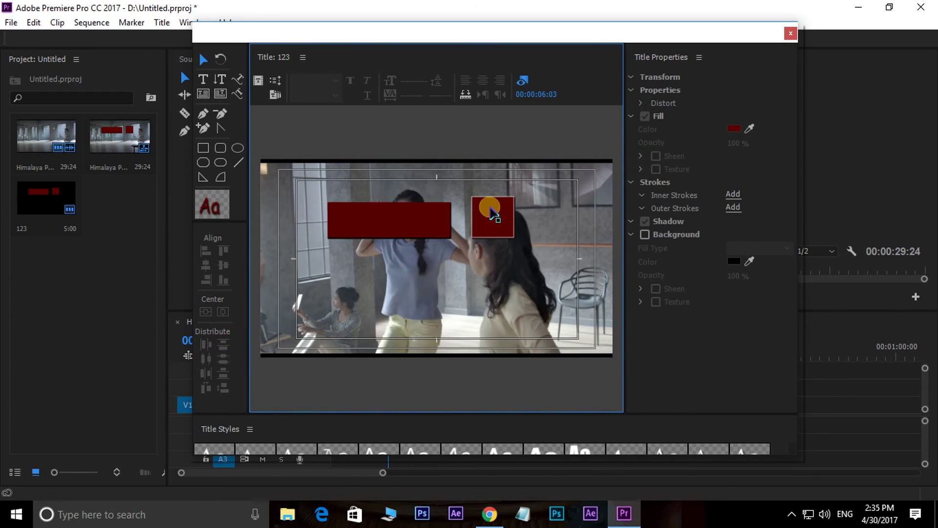
left_click_drag(491, 211, 407, 260)
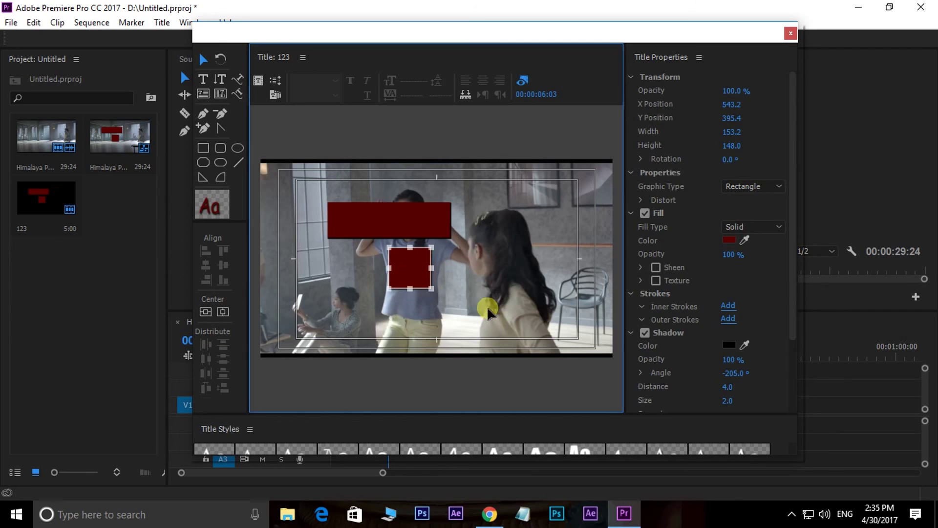
left_click(488, 308)
left_click(422, 268)
left_click_drag(416, 275, 420, 315)
left_click(384, 296)
Select all three red rectangles, try a distribute option, then clear the selection.
left_click_drag(479, 196, 402, 328)
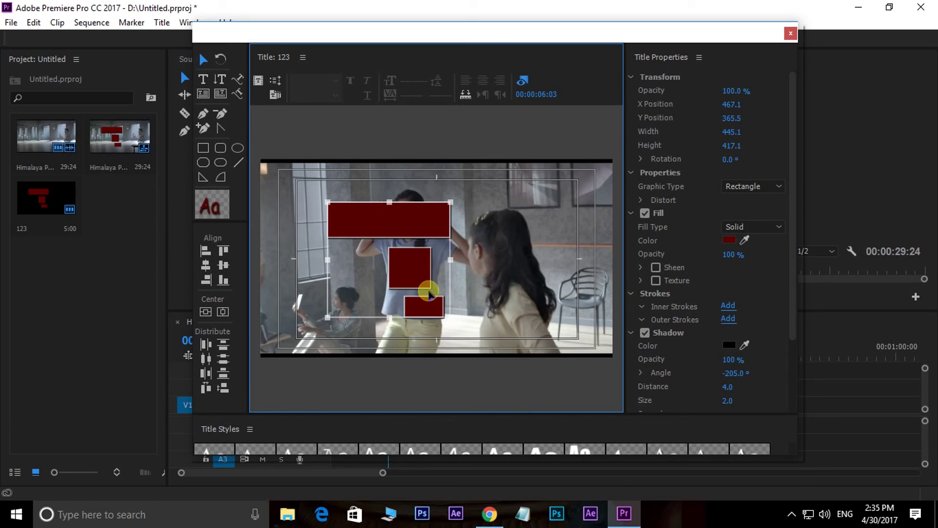
left_click(224, 385)
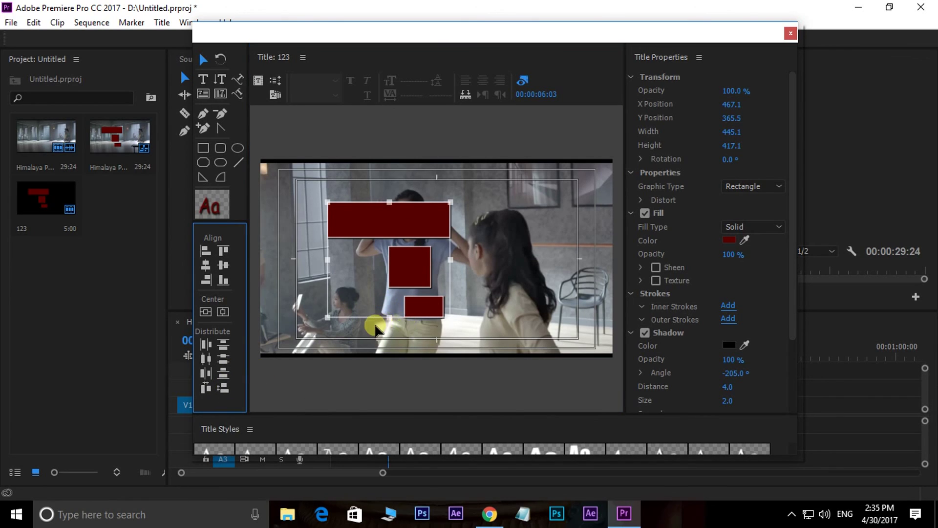
left_click(393, 327)
left_click(505, 304)
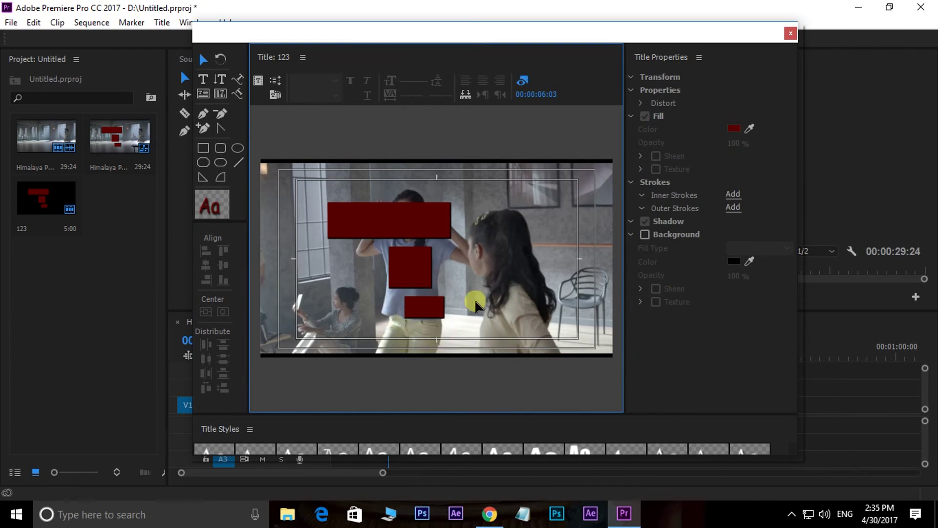
Line the three rectangles up in a row and distribute them with even horizontal spacing.
left_click_drag(414, 254, 477, 209)
left_click(416, 315)
left_click_drag(417, 316, 545, 235)
left_click_drag(313, 282, 578, 195)
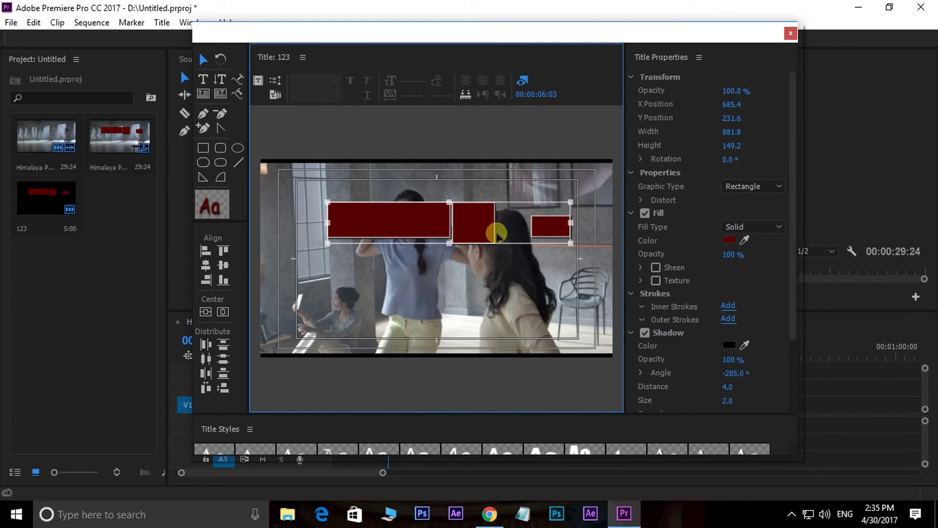
left_click(206, 388)
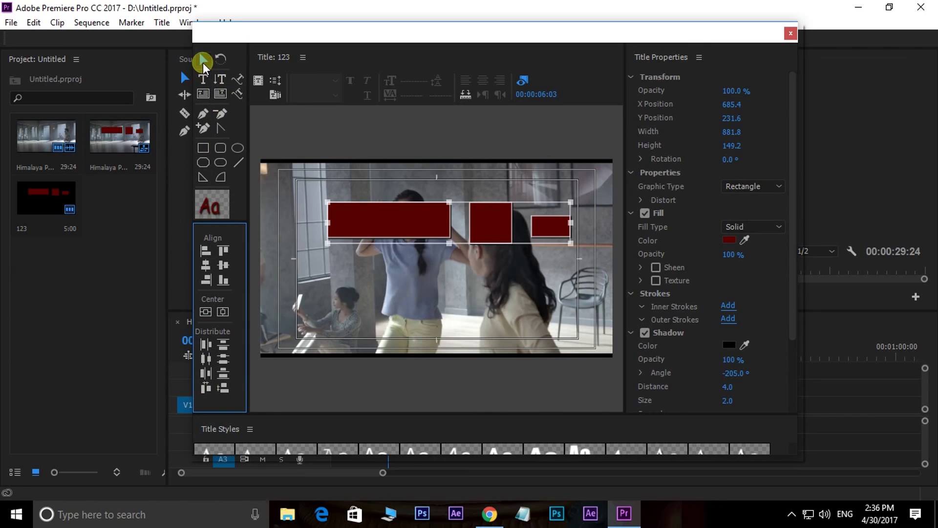
left_click(375, 313)
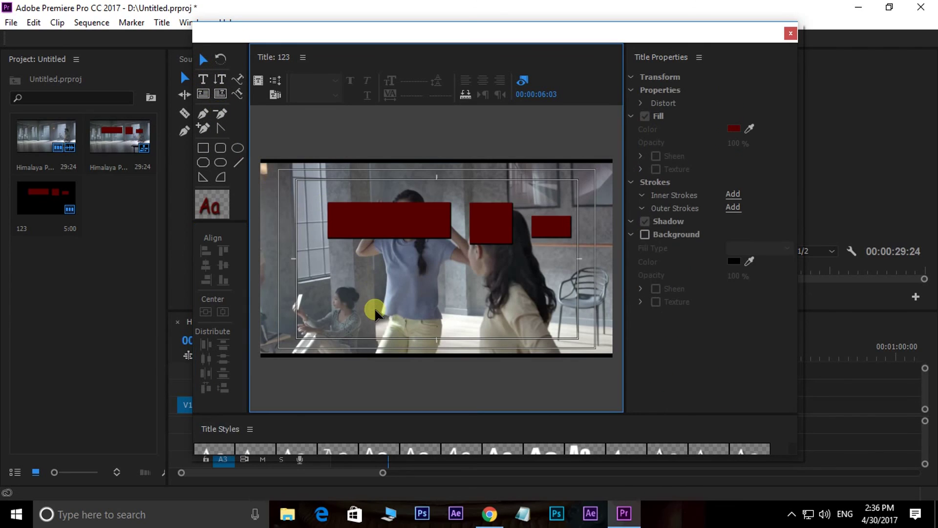